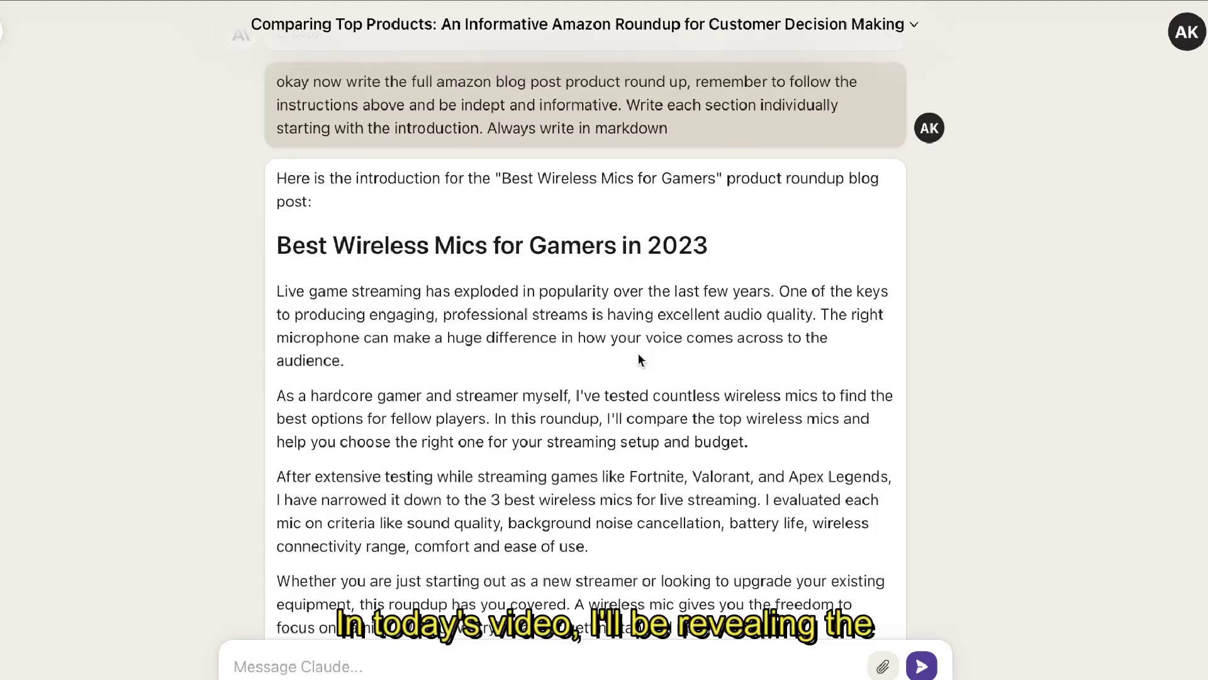
- Review the generated "Best Wireless Mics for Gamers in 2023" introduction and the product comparison table in the chat
{"action": "scroll", "coordinate": [638, 355], "scroll_direction": "down", "scroll_amount": 2}
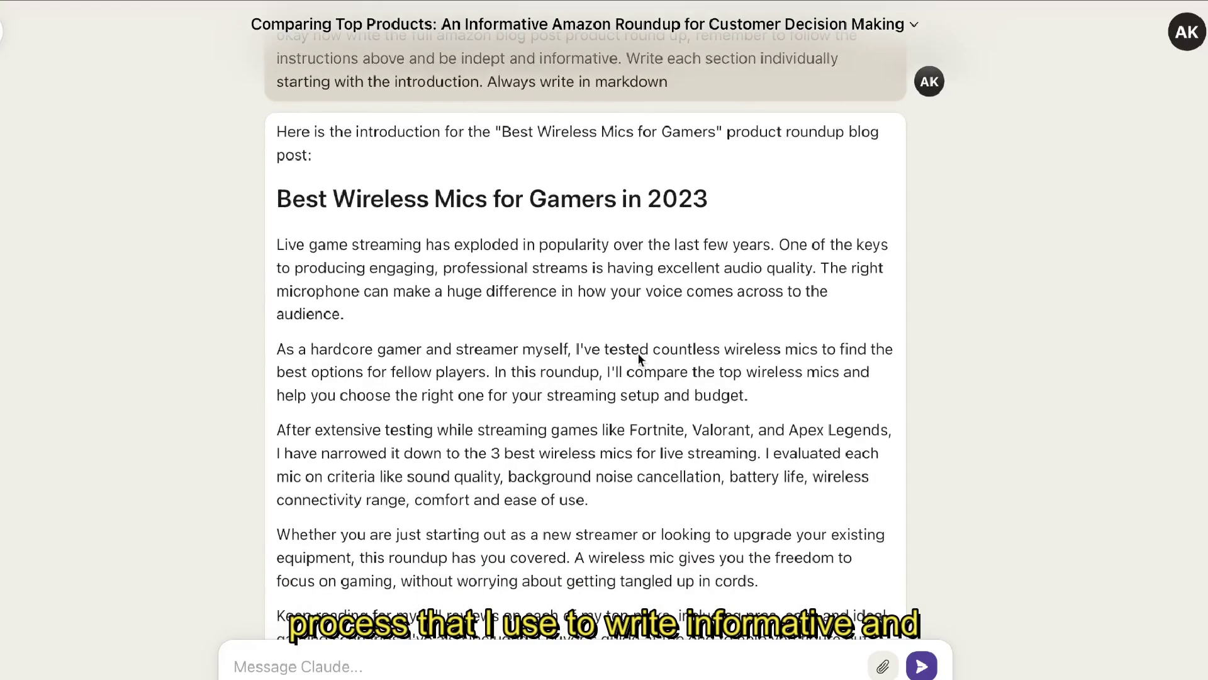
{"action": "scroll", "coordinate": [440, 321], "scroll_direction": "down", "scroll_amount": 1}
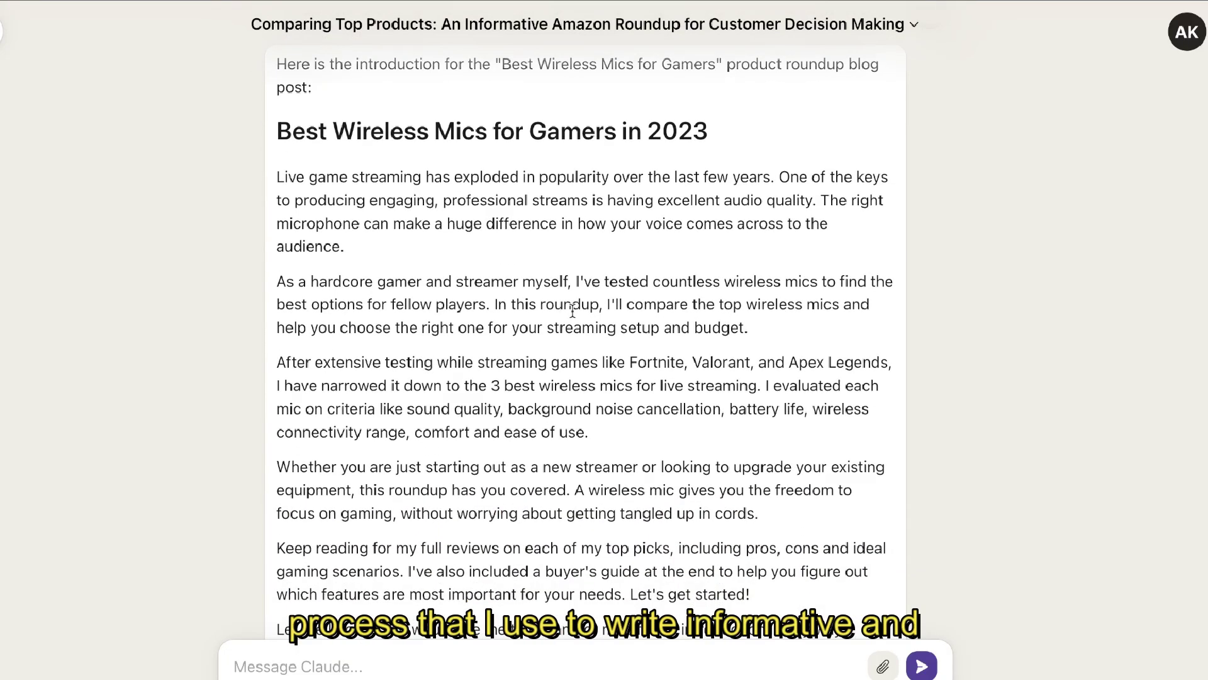
{"action": "left_click_drag", "start_coordinate": [783, 331], "coordinate": [259, 223]}
{"action": "left_click", "coordinate": [352, 226]}
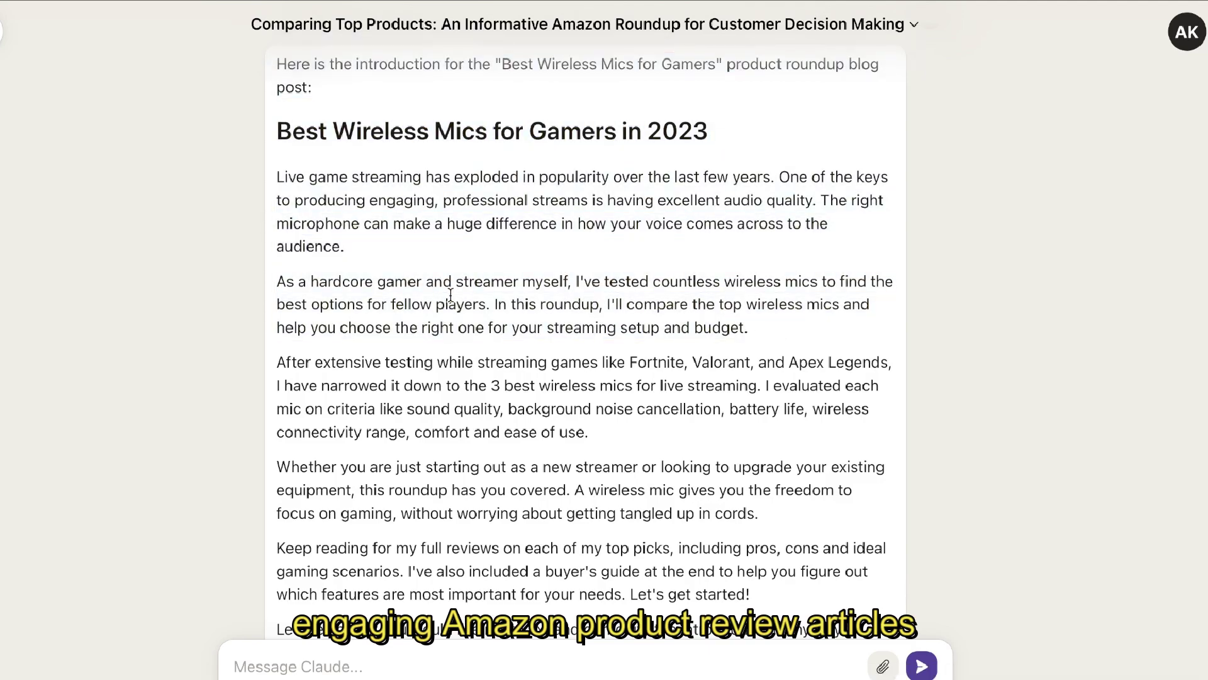
{"action": "scroll", "coordinate": [558, 218], "scroll_direction": "down", "scroll_amount": 8}
{"action": "scroll", "coordinate": [559, 218], "scroll_direction": "down", "scroll_amount": 5}
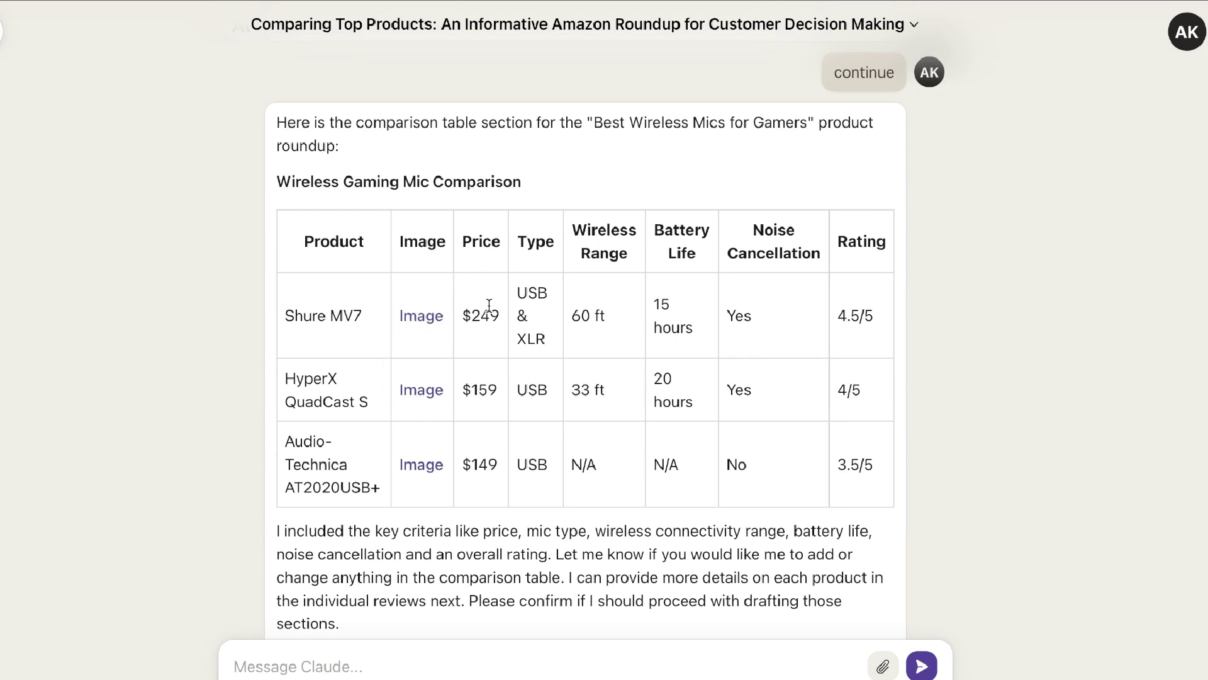
- Return to the start of the conversation and highlight the key instructions in the opening product roundup prompt
{"action": "scroll", "coordinate": [971, 272], "scroll_direction": "up", "scroll_amount": 15}
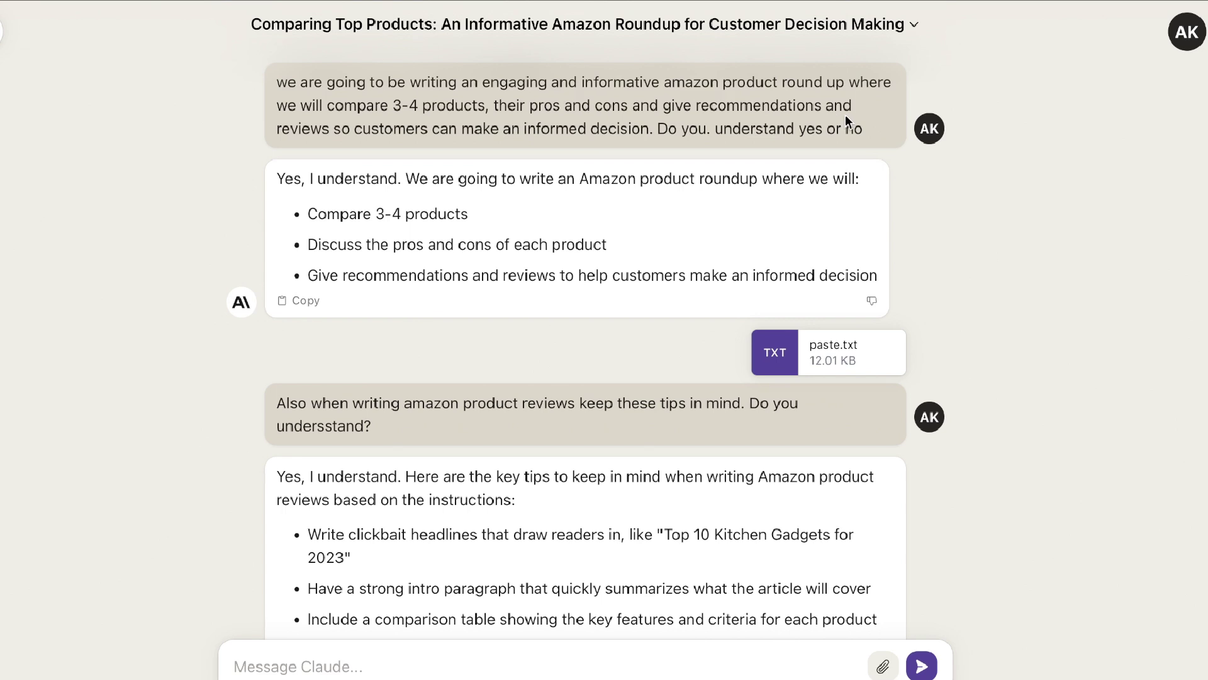
{"action": "left_click_drag", "start_coordinate": [583, 82], "coordinate": [787, 83]}
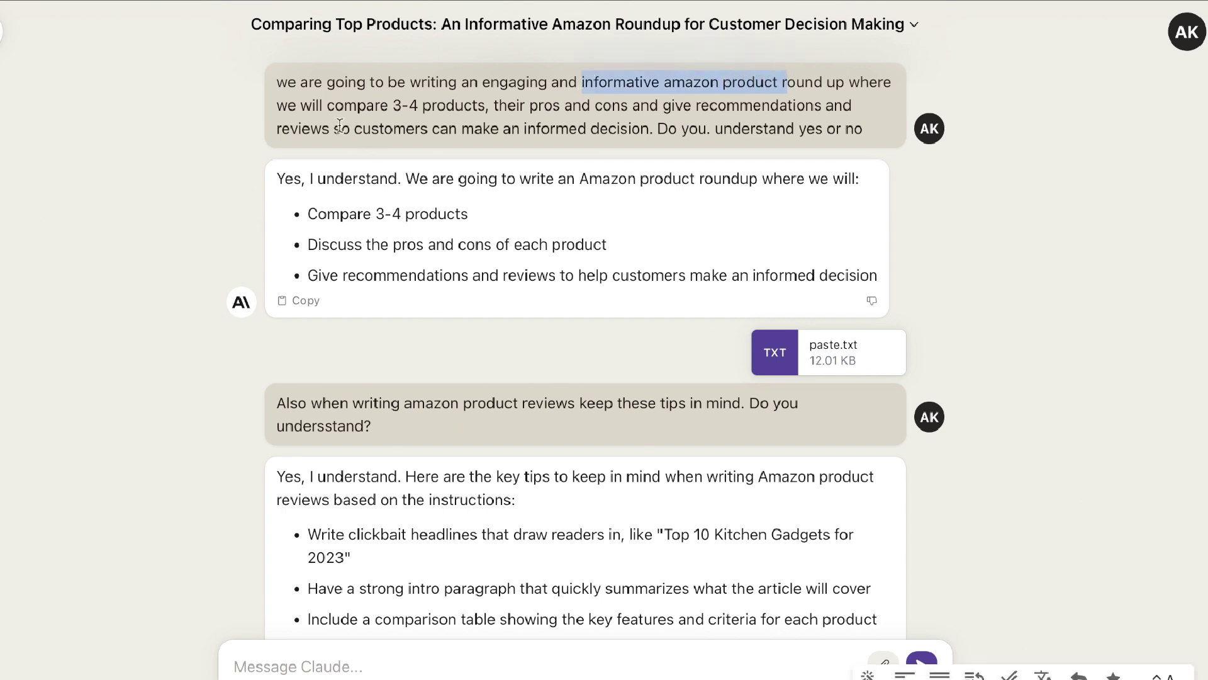
{"action": "left_click_drag", "start_coordinate": [403, 105], "coordinate": [478, 103]}
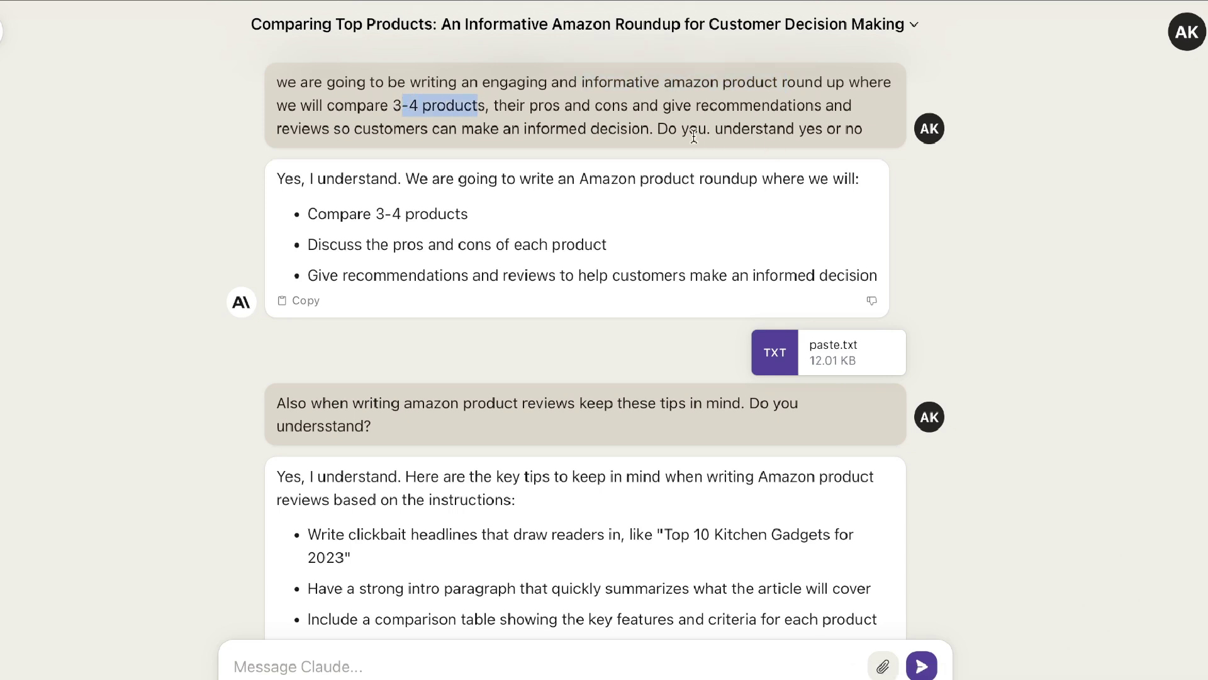
{"action": "left_click_drag", "start_coordinate": [653, 128], "coordinate": [298, 82]}
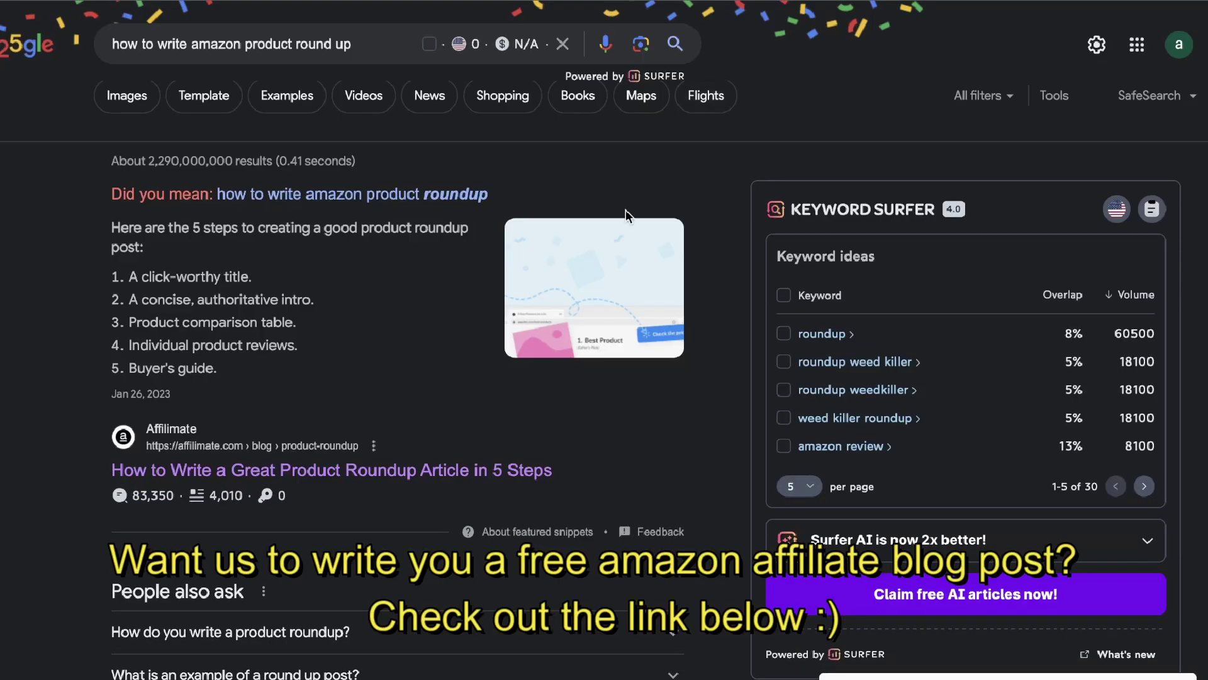
- In the Google results for "how to write amazon product round up", open Affilimate's "How to Write a Great Product Roundup Article in 5 Steps"
{"action": "scroll", "coordinate": [626, 209], "scroll_direction": "down", "scroll_amount": 1}
{"action": "scroll", "coordinate": [178, 86], "scroll_direction": "up", "scroll_amount": 1}
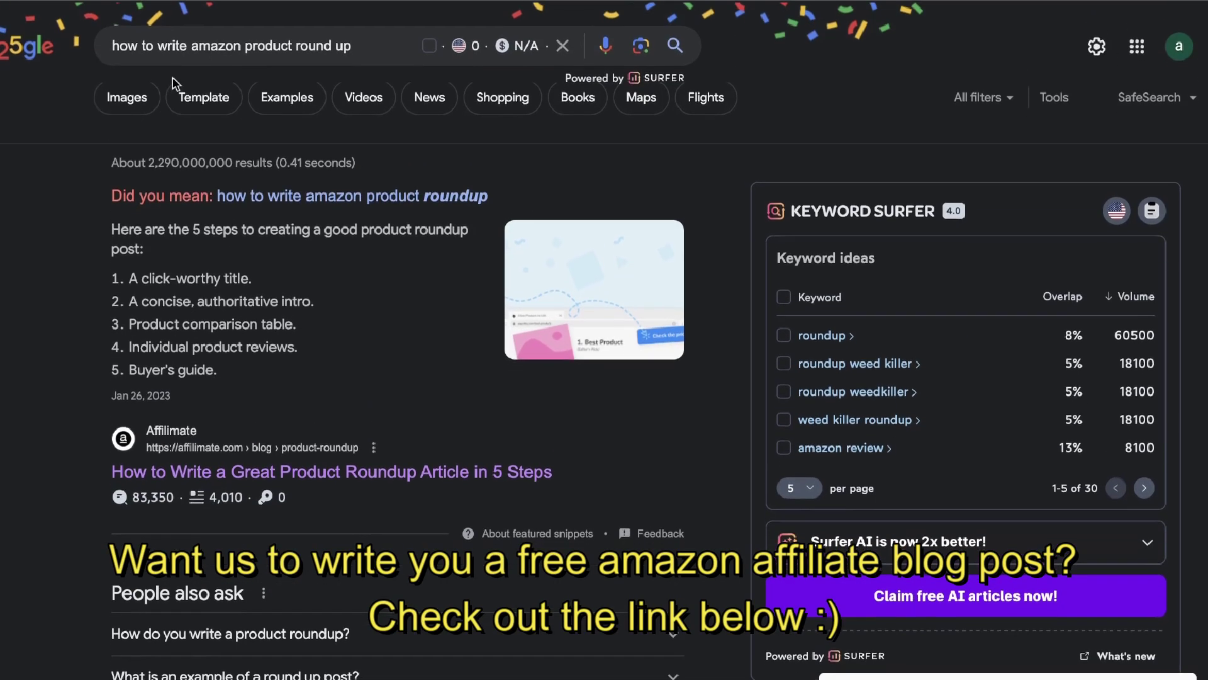
{"action": "scroll", "coordinate": [380, 212], "scroll_direction": "down", "scroll_amount": 1}
{"action": "scroll", "coordinate": [384, 217], "scroll_direction": "down", "scroll_amount": 1}
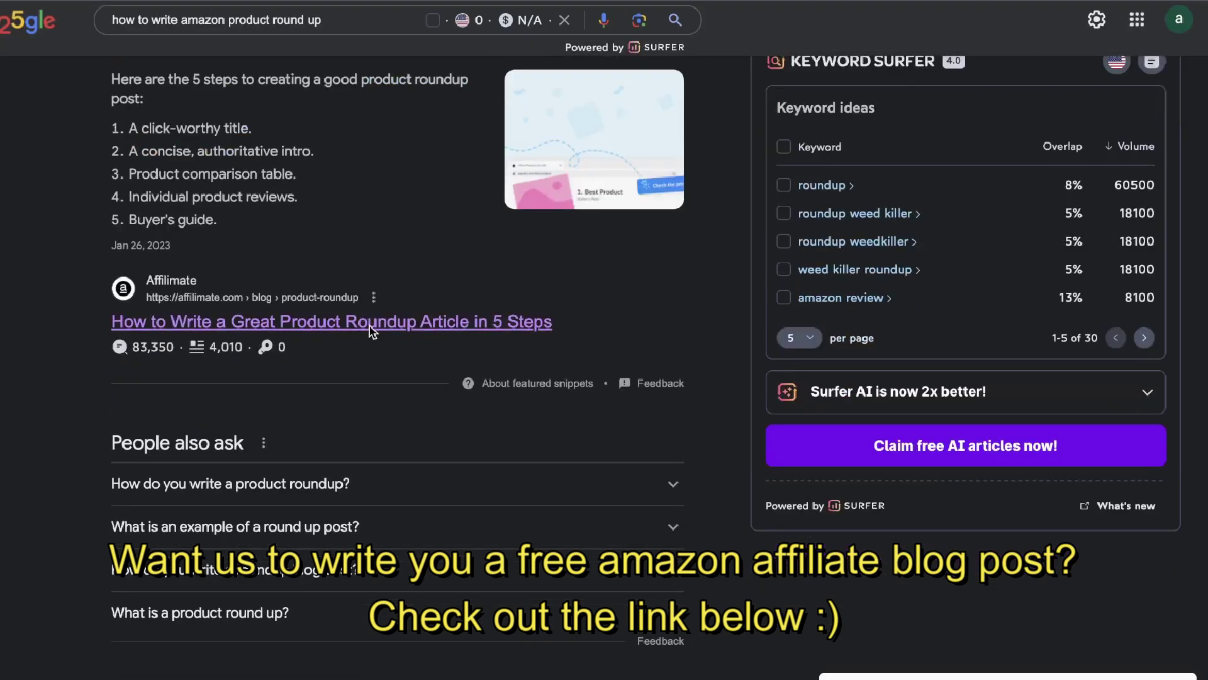
{"action": "left_click", "coordinate": [371, 324]}
- Read through the Affilimate article's sections on what product roundups are and the reasons to write them
{"action": "scroll", "coordinate": [531, 312], "scroll_direction": "down", "scroll_amount": 10}
{"action": "scroll", "coordinate": [531, 315], "scroll_direction": "up", "scroll_amount": 5}
{"action": "scroll", "coordinate": [531, 316], "scroll_direction": "down", "scroll_amount": 15}
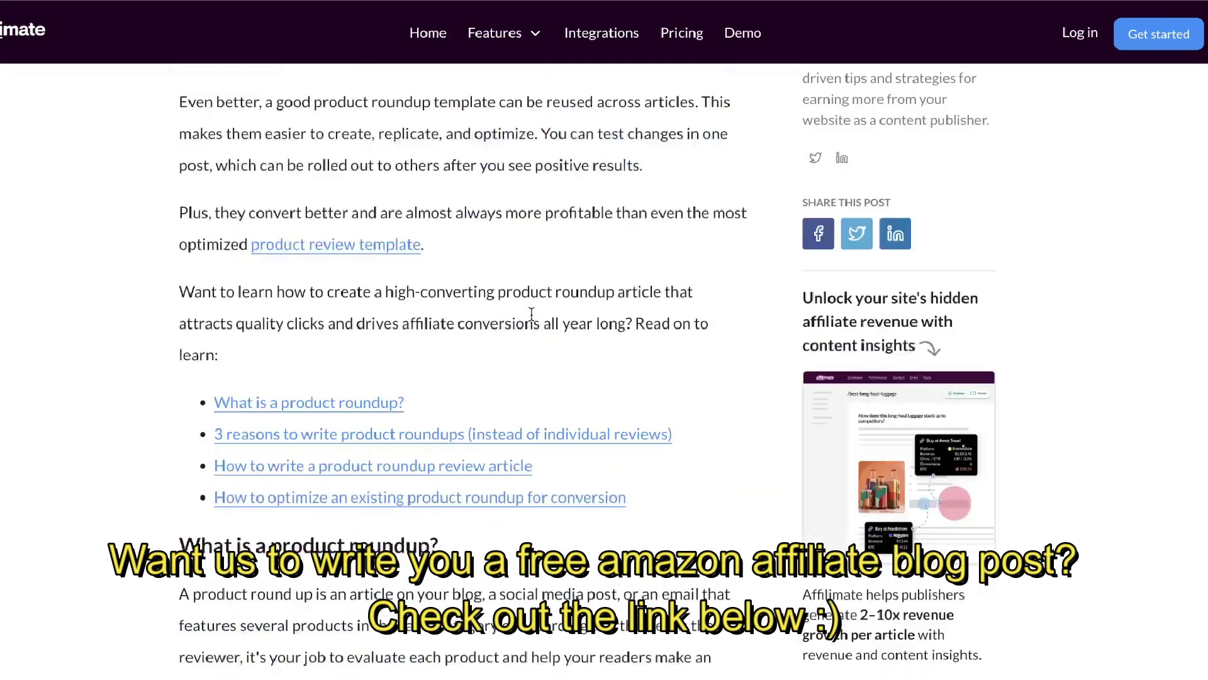
{"action": "scroll", "coordinate": [531, 321], "scroll_direction": "down", "scroll_amount": 11}
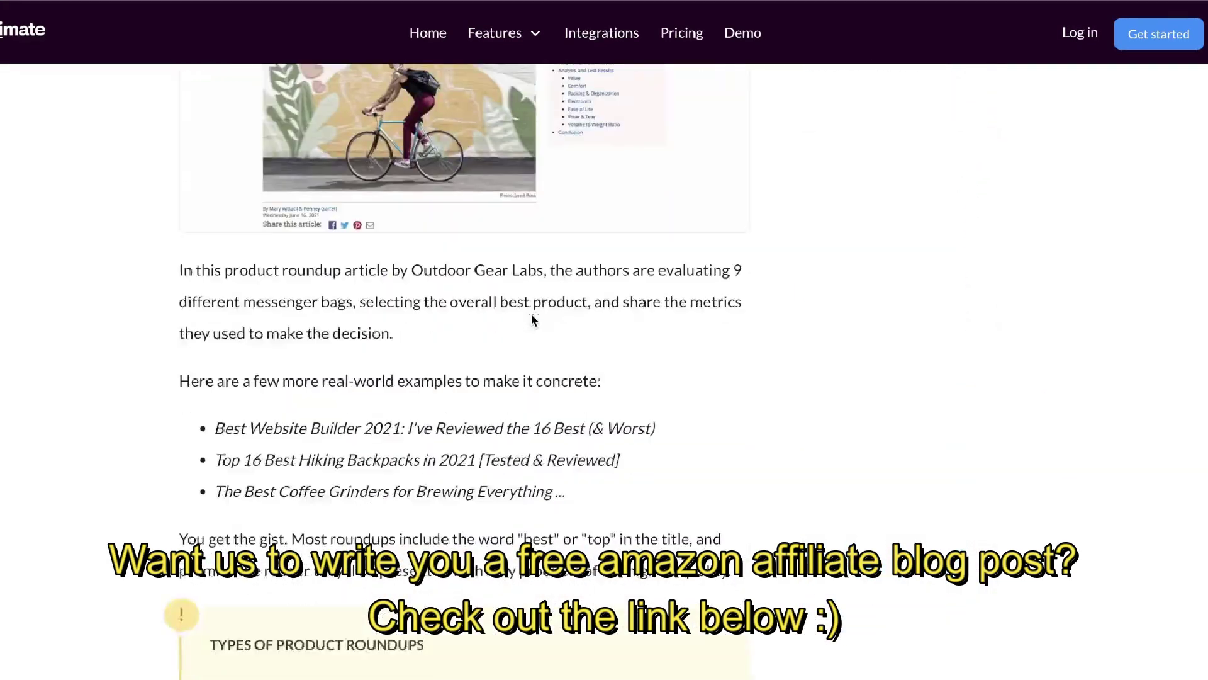
{"action": "scroll", "coordinate": [531, 314], "scroll_direction": "down", "scroll_amount": 7}
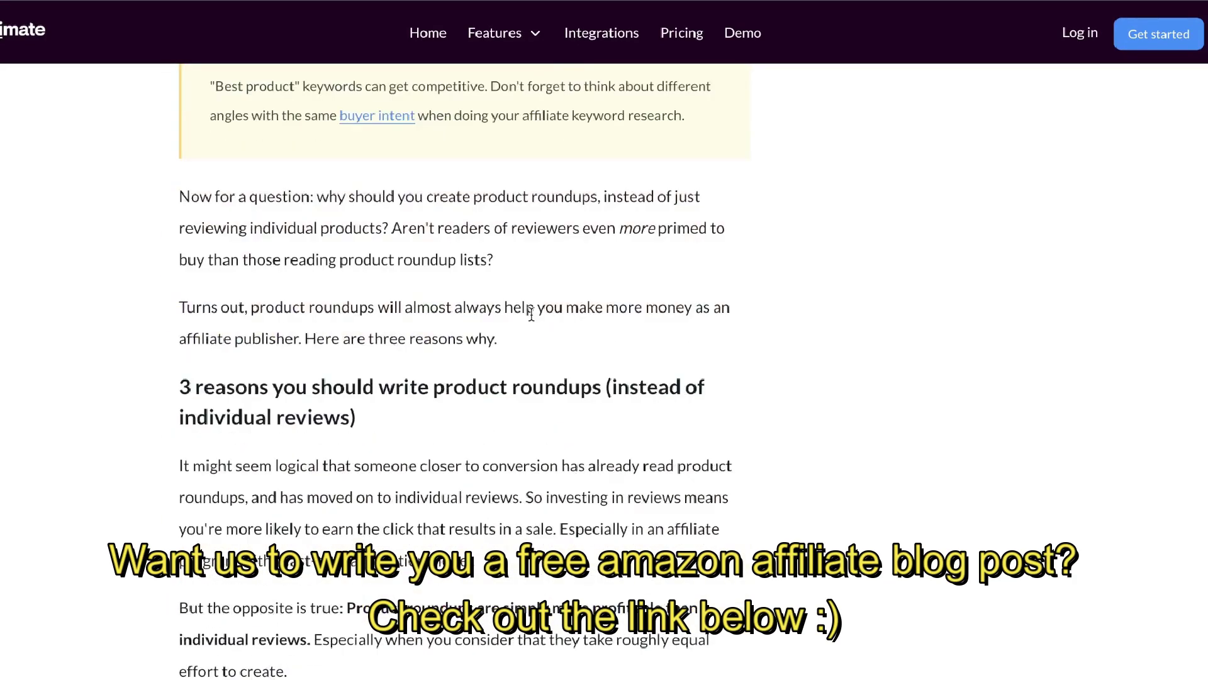
{"action": "scroll", "coordinate": [826, 356], "scroll_direction": "down", "scroll_amount": 3}
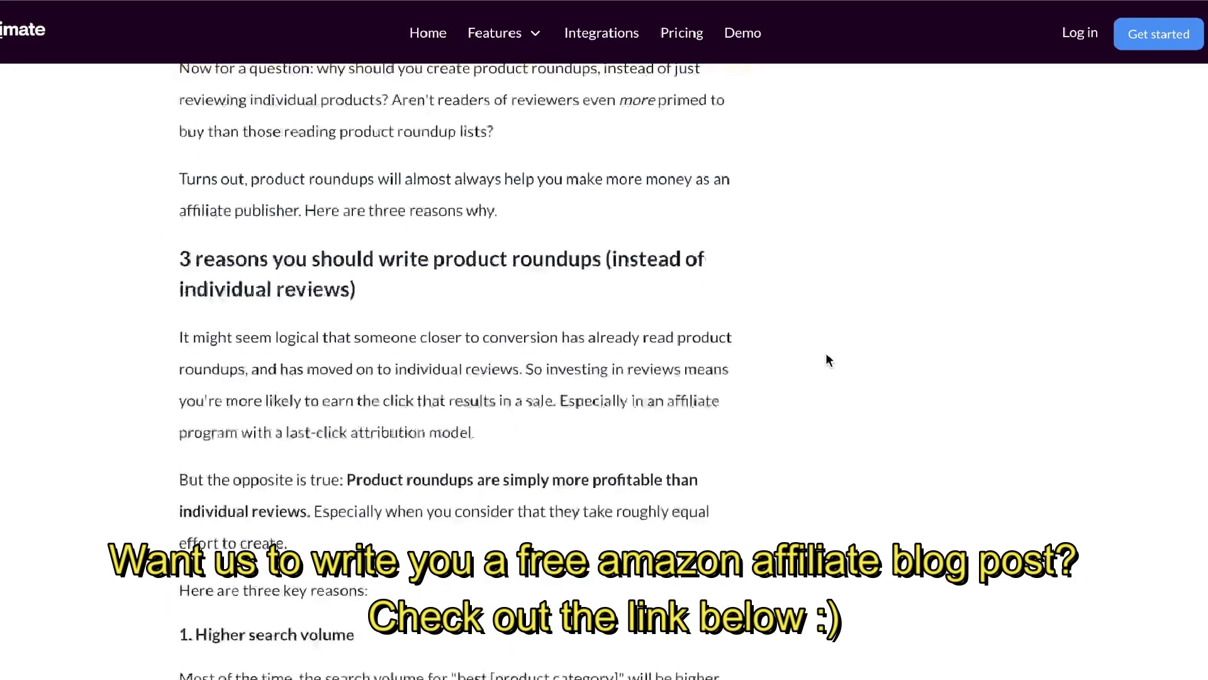
{"action": "scroll", "coordinate": [825, 353], "scroll_direction": "down", "scroll_amount": 8}
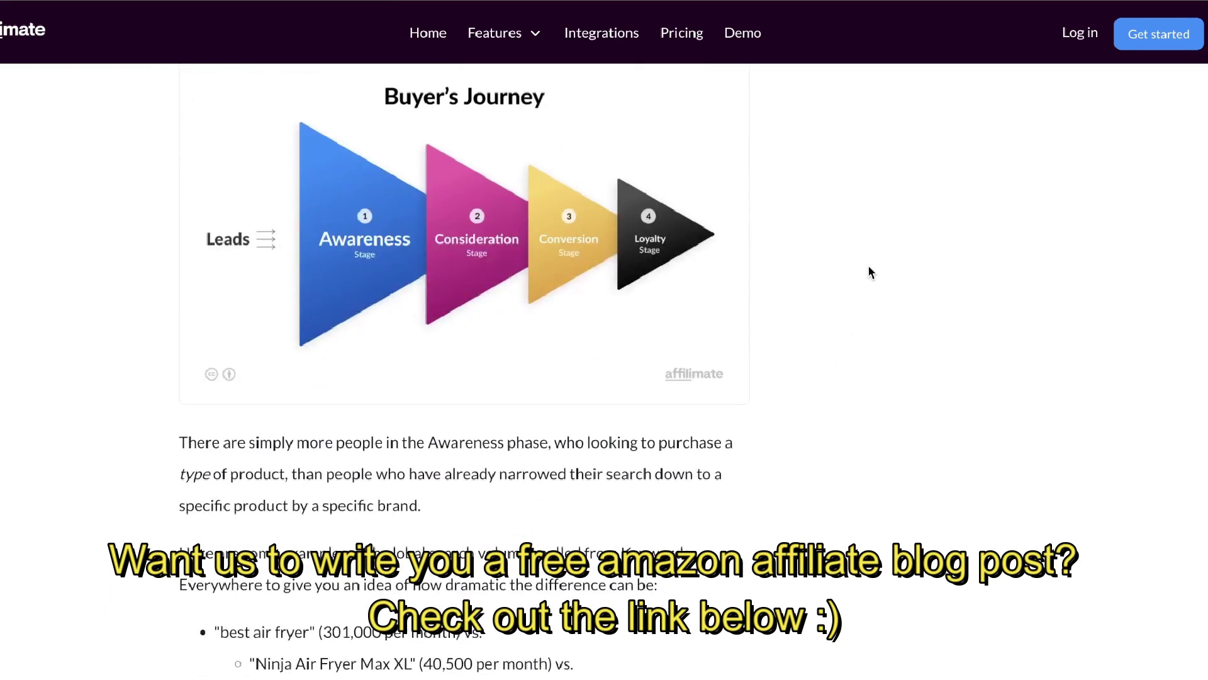
{"action": "scroll", "coordinate": [890, 231], "scroll_direction": "down", "scroll_amount": 8}
{"action": "scroll", "coordinate": [890, 232], "scroll_direction": "down", "scroll_amount": 3}
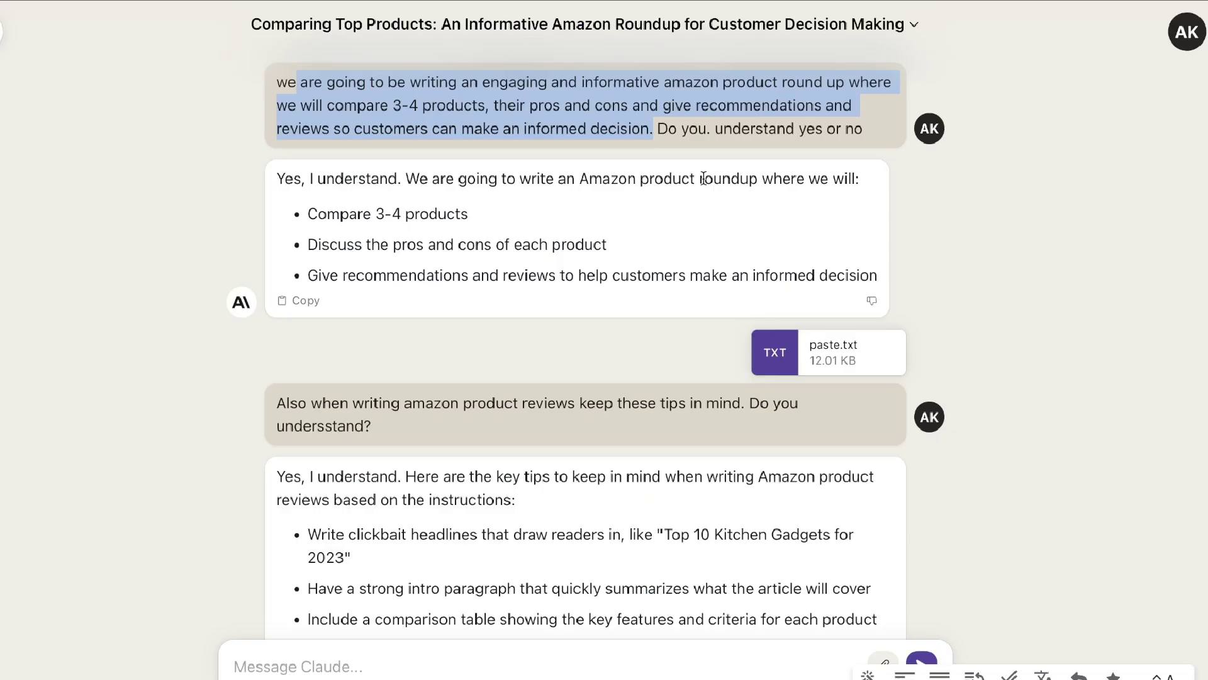
- Back in the Claude chat, open the 12.01 KB paste.txt attachment, read through its roundup-writing tips, and close it
{"action": "scroll", "coordinate": [703, 179], "scroll_direction": "down", "scroll_amount": 2}
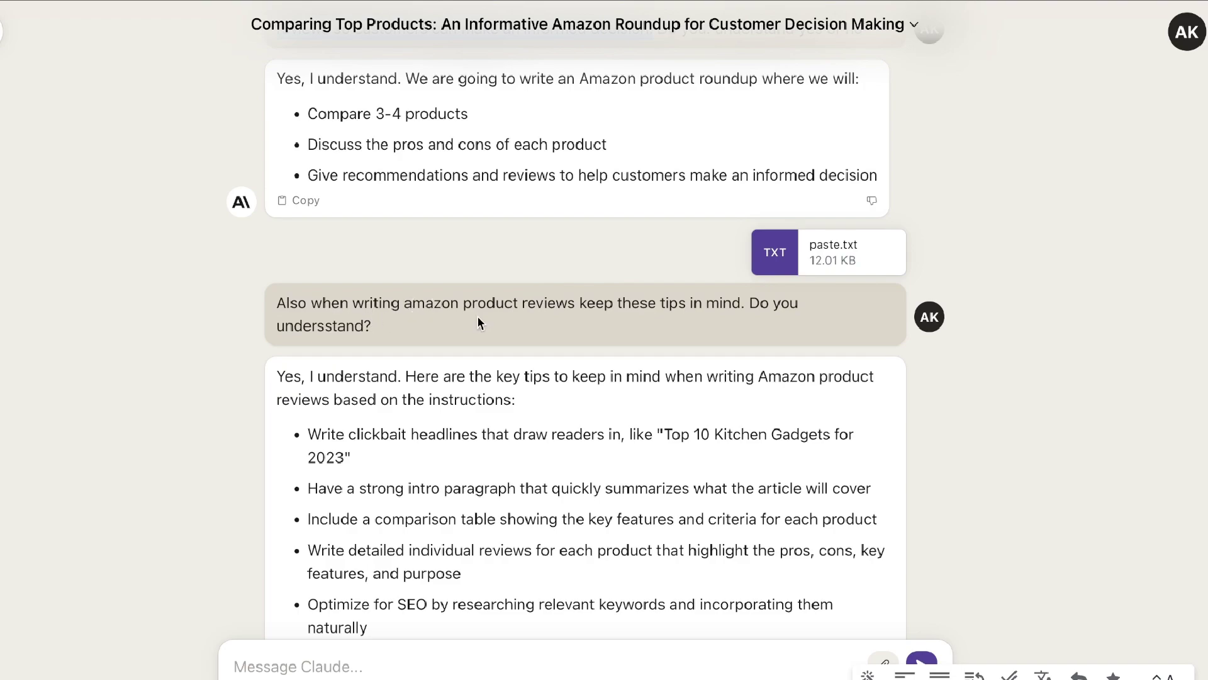
{"action": "left_click", "coordinate": [816, 259]}
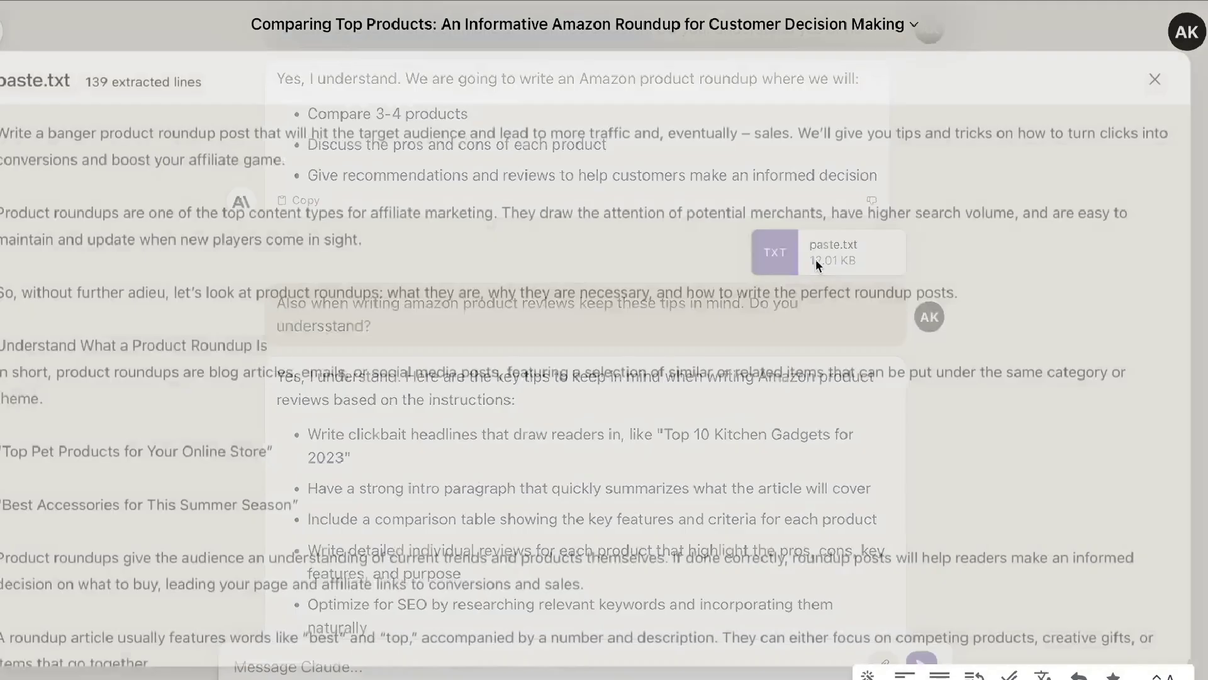
{"action": "scroll", "coordinate": [679, 285], "scroll_direction": "down", "scroll_amount": 8}
{"action": "scroll", "coordinate": [678, 284], "scroll_direction": "down", "scroll_amount": 20}
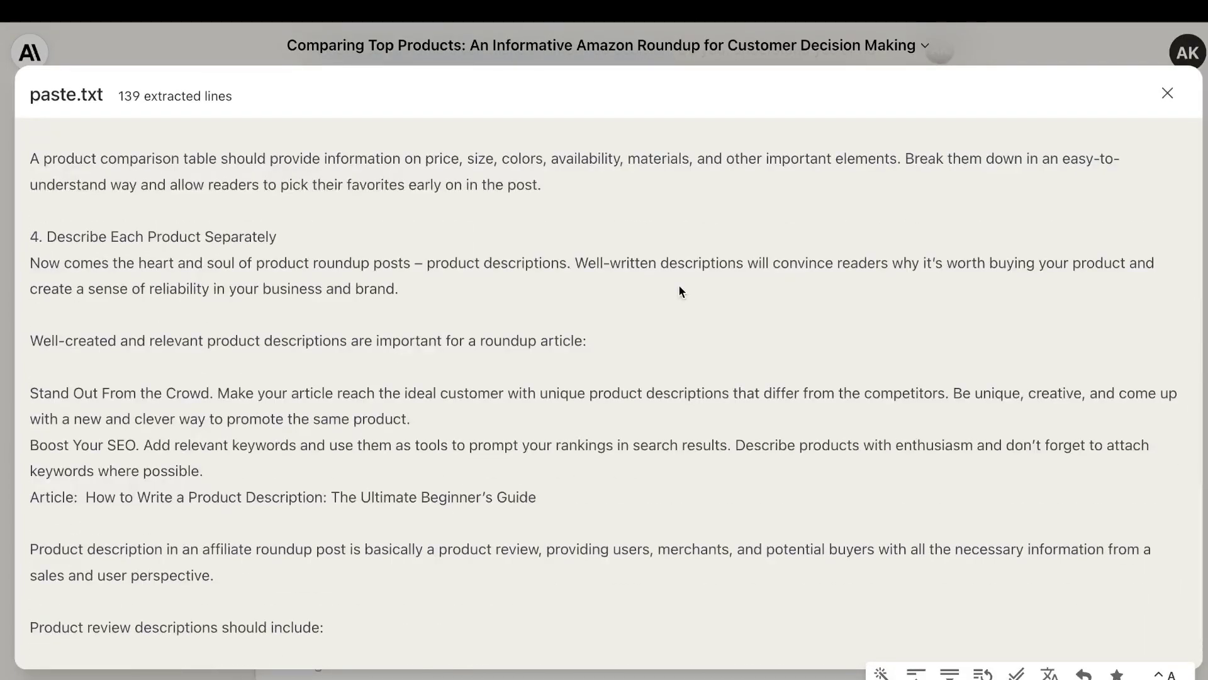
{"action": "scroll", "coordinate": [678, 289], "scroll_direction": "down", "scroll_amount": 8}
{"action": "scroll", "coordinate": [679, 289], "scroll_direction": "up", "scroll_amount": 20}
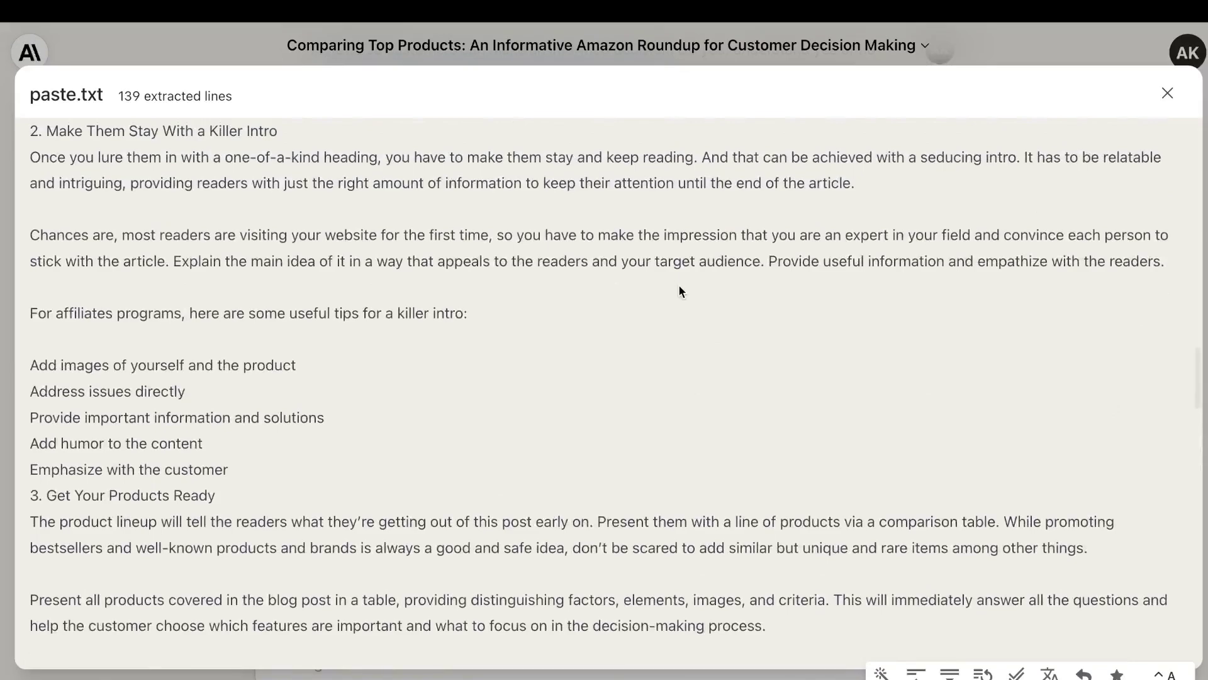
{"action": "scroll", "coordinate": [658, 273], "scroll_direction": "down", "scroll_amount": 5}
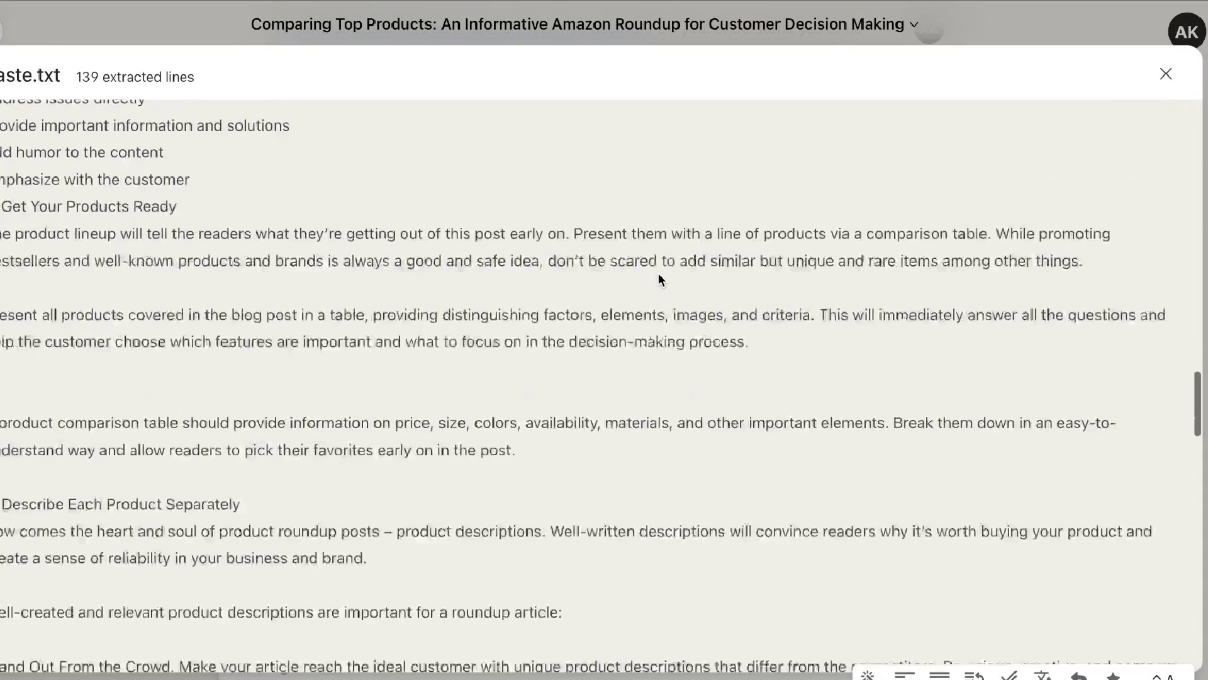
{"action": "left_click", "coordinate": [705, 29]}
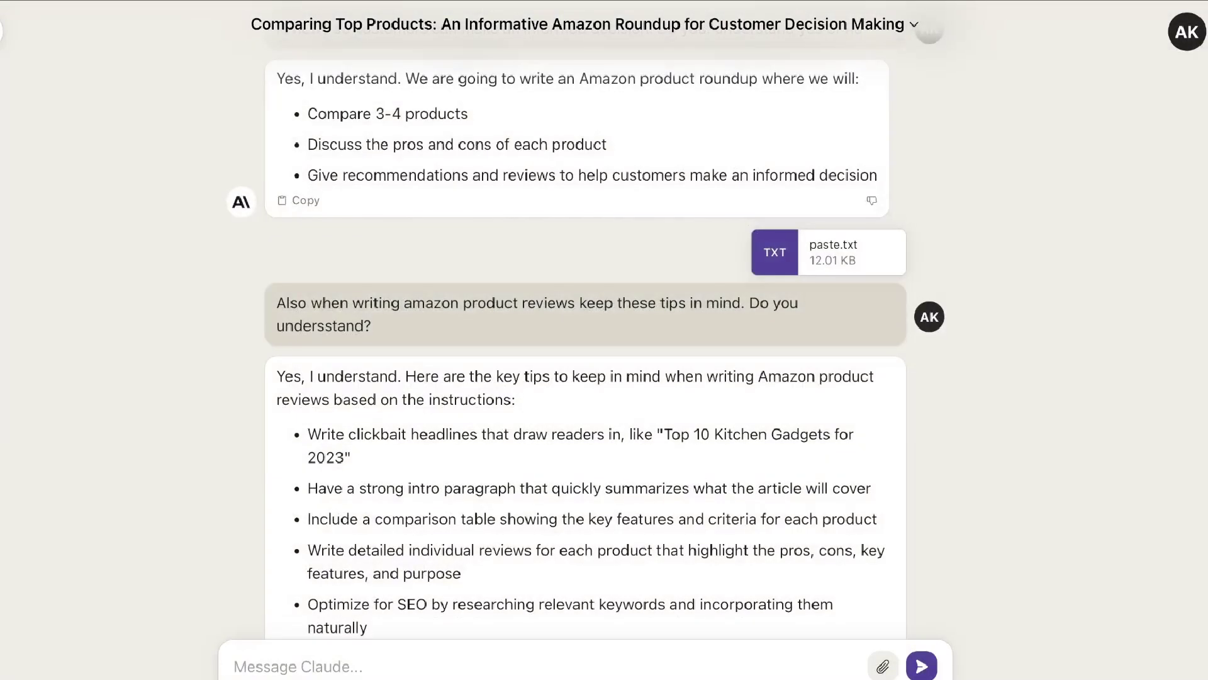
- Examine Claude's bulleted list of key tips for Amazon product reviews against the prompt that requested it
{"action": "scroll", "coordinate": [834, 226], "scroll_direction": "down", "scroll_amount": 3}
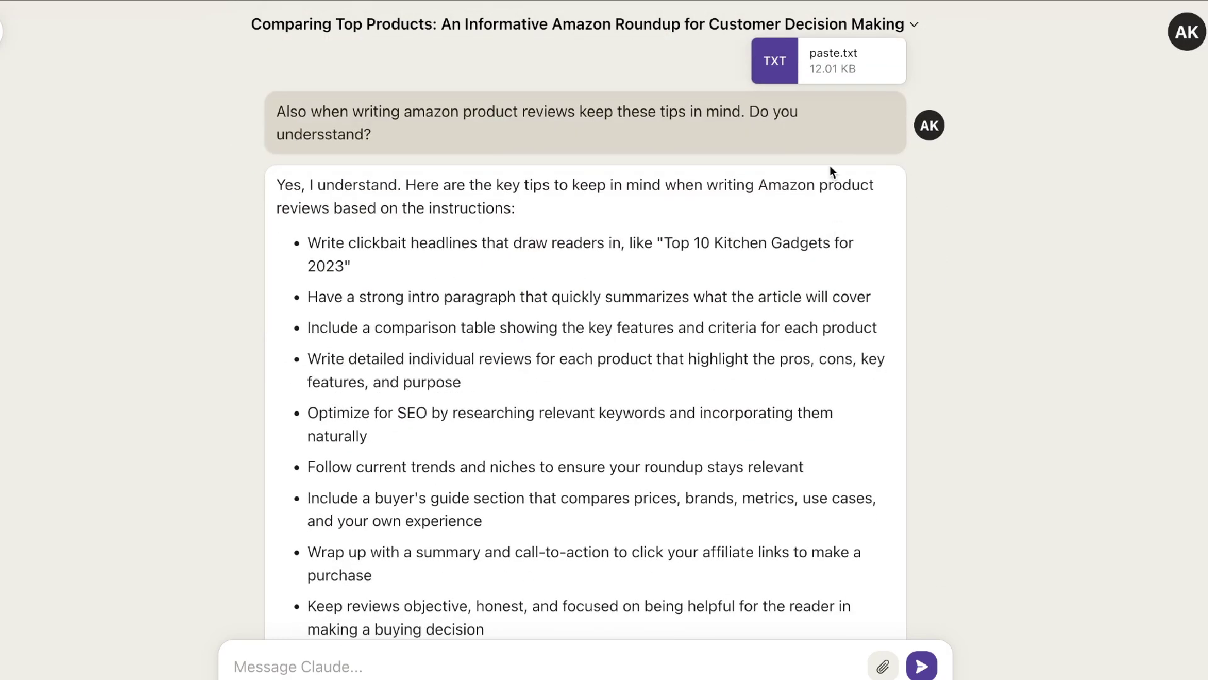
{"action": "scroll", "coordinate": [651, 236], "scroll_direction": "down", "scroll_amount": 1}
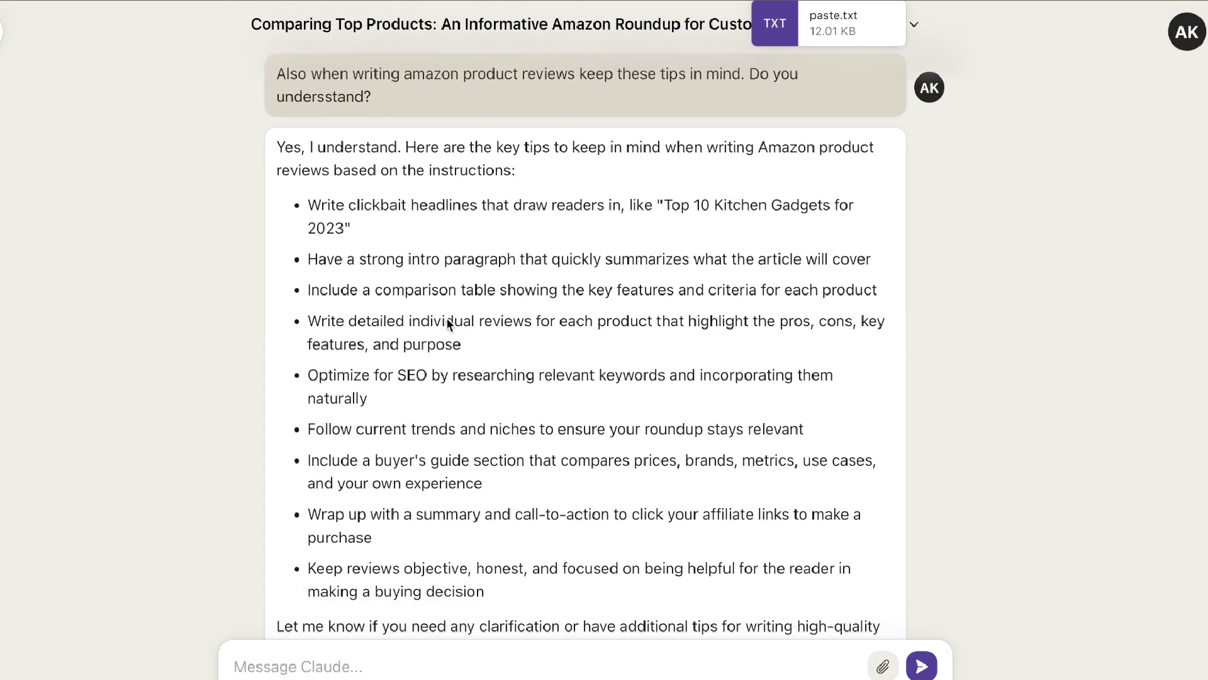
{"action": "scroll", "coordinate": [485, 318], "scroll_direction": "down", "scroll_amount": 1}
{"action": "scroll", "coordinate": [485, 318], "scroll_direction": "down", "scroll_amount": 1}
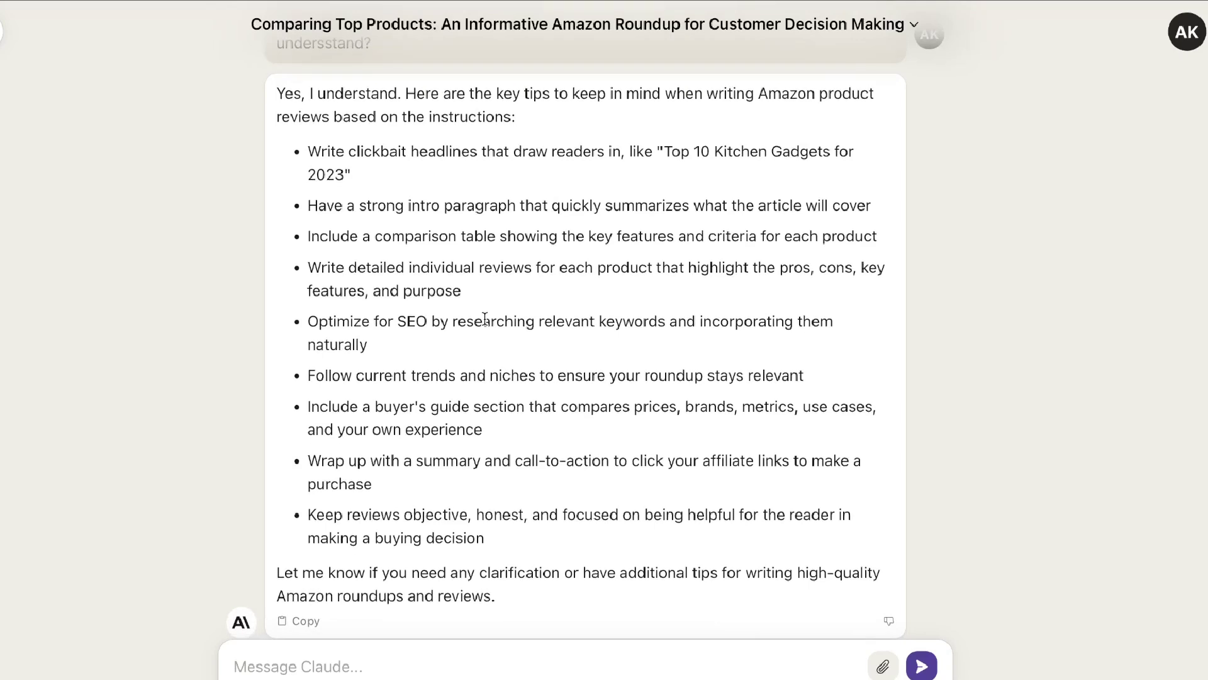
{"action": "left_click_drag", "start_coordinate": [496, 542], "coordinate": [304, 420]}
{"action": "scroll", "coordinate": [368, 346], "scroll_direction": "up", "scroll_amount": 5}
{"action": "scroll", "coordinate": [309, 410], "scroll_direction": "down", "scroll_amount": 1}
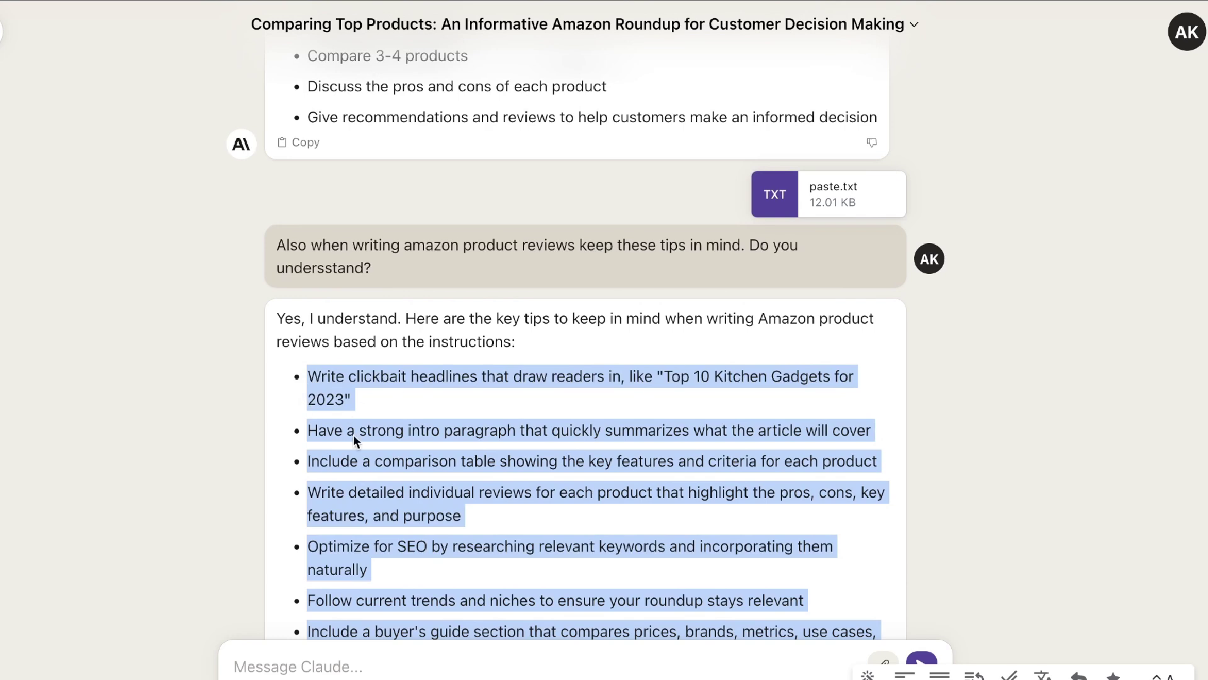
{"action": "left_click", "coordinate": [430, 431]}
{"action": "scroll", "coordinate": [431, 431], "scroll_direction": "down", "scroll_amount": 1}
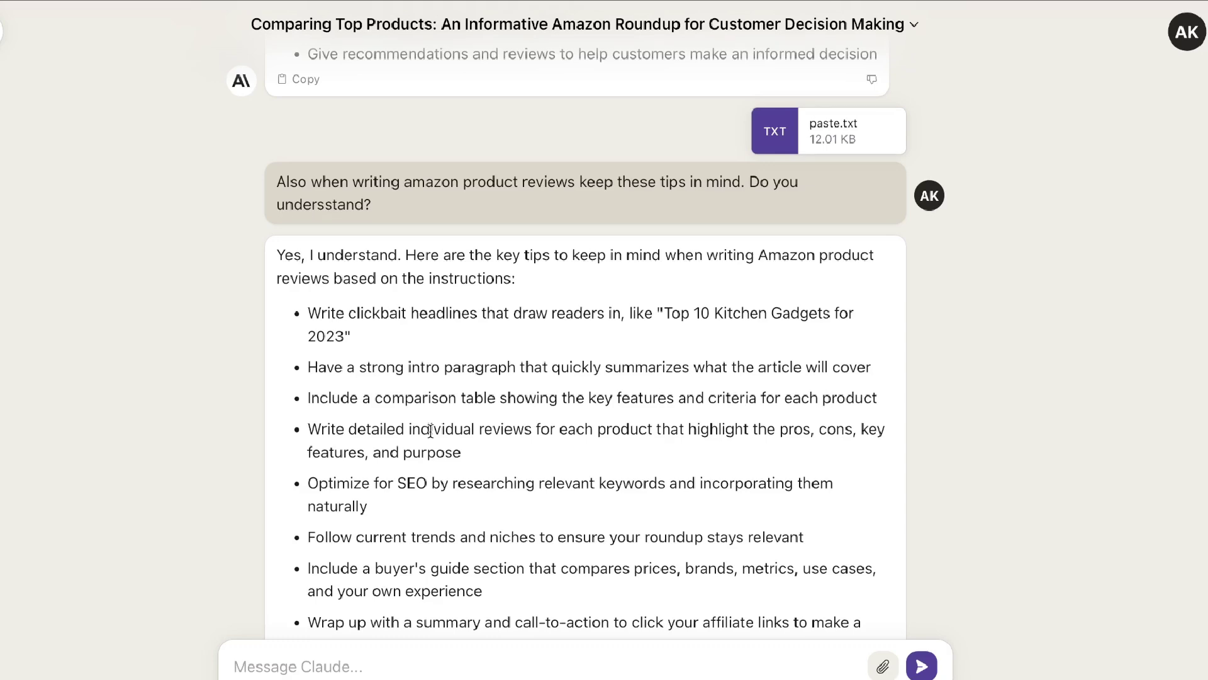
{"action": "scroll", "coordinate": [580, 424], "scroll_direction": "down", "scroll_amount": 1}
{"action": "scroll", "coordinate": [556, 554], "scroll_direction": "down", "scroll_amount": 1}
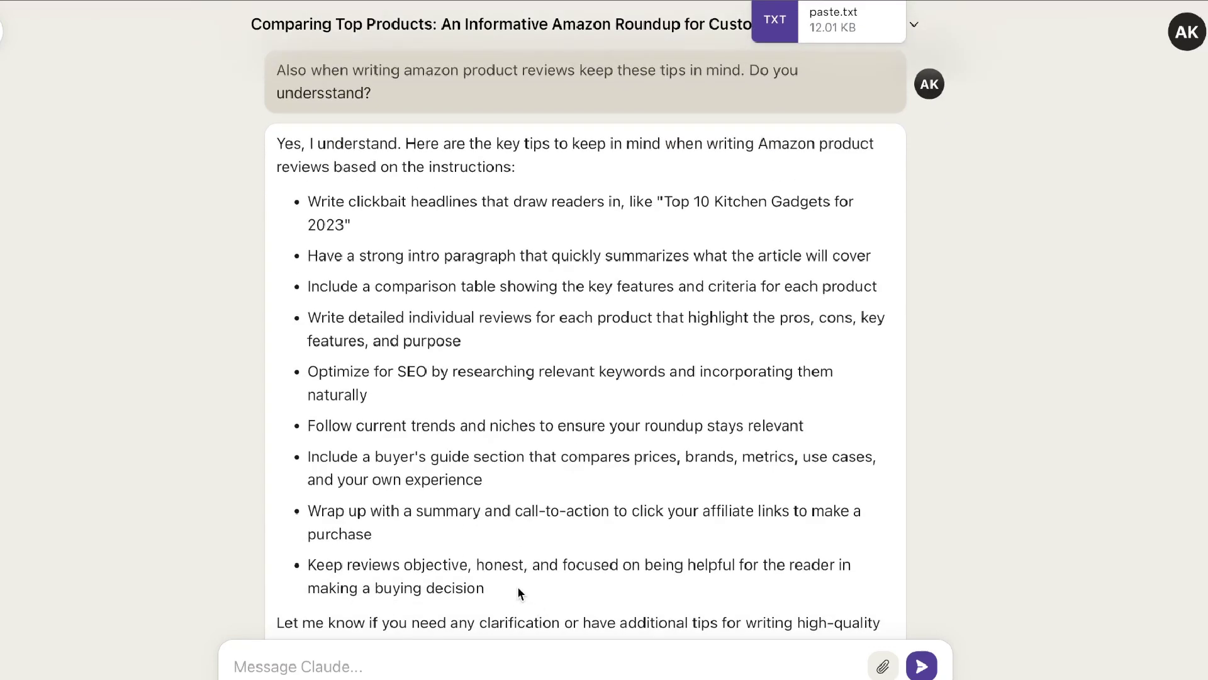
- Highlight the tips list together with its prompt, then clear the selection
{"action": "left_click_drag", "start_coordinate": [518, 586], "coordinate": [353, 299]}
{"action": "scroll", "coordinate": [354, 299], "scroll_direction": "up", "scroll_amount": 3}
{"action": "scroll", "coordinate": [424, 410], "scroll_direction": "down", "scroll_amount": 1}
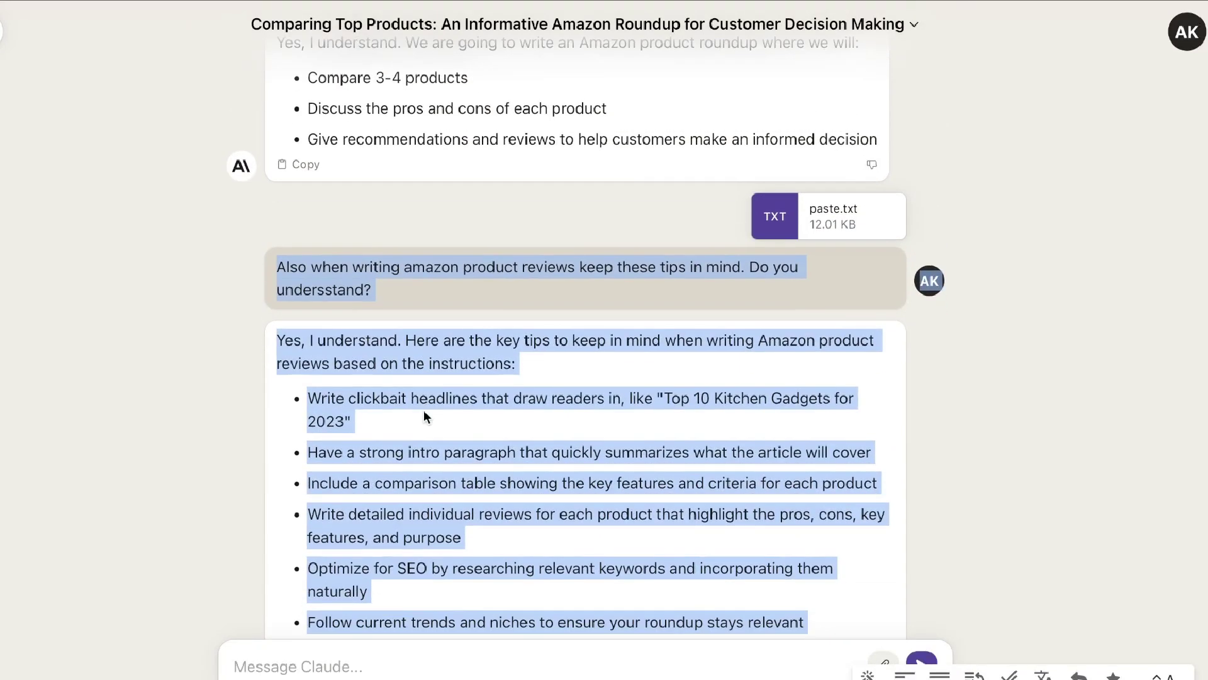
{"action": "scroll", "coordinate": [424, 410], "scroll_direction": "down", "scroll_amount": 1}
{"action": "left_click", "coordinate": [424, 409]}
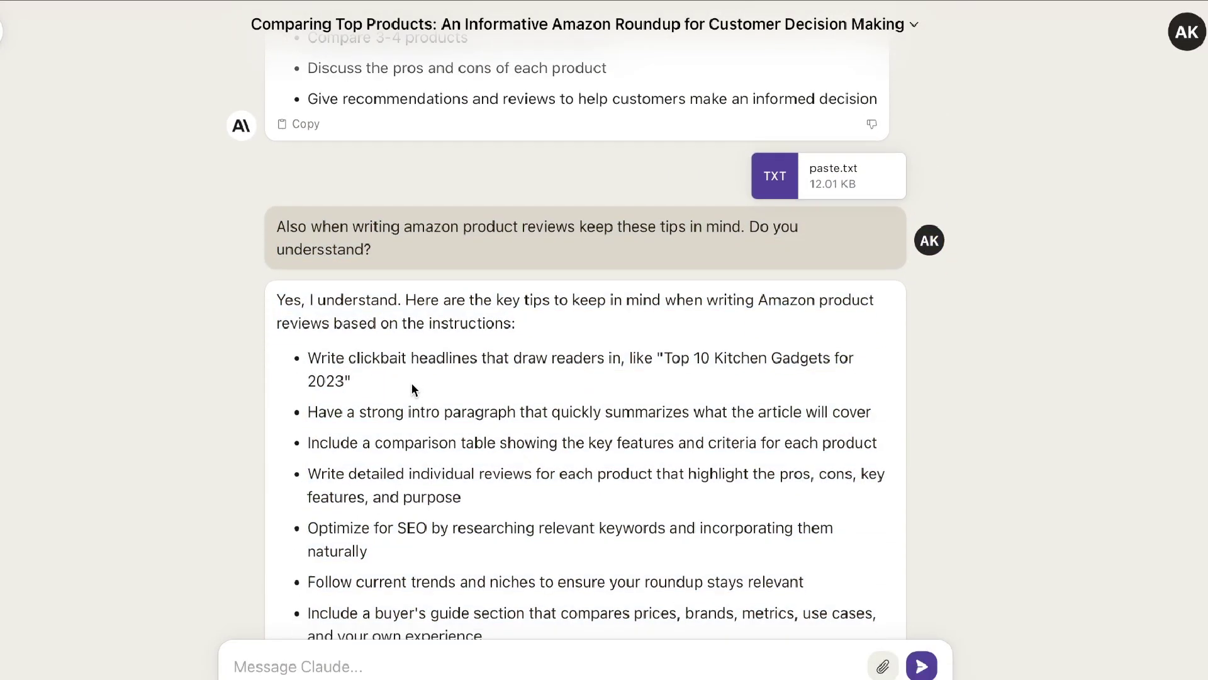
- Read the remaining tips, highlight the one on objective, honest reviews, and continue to the follow-up prompt with the second paste.txt
{"action": "scroll", "coordinate": [412, 383], "scroll_direction": "down", "scroll_amount": 3}
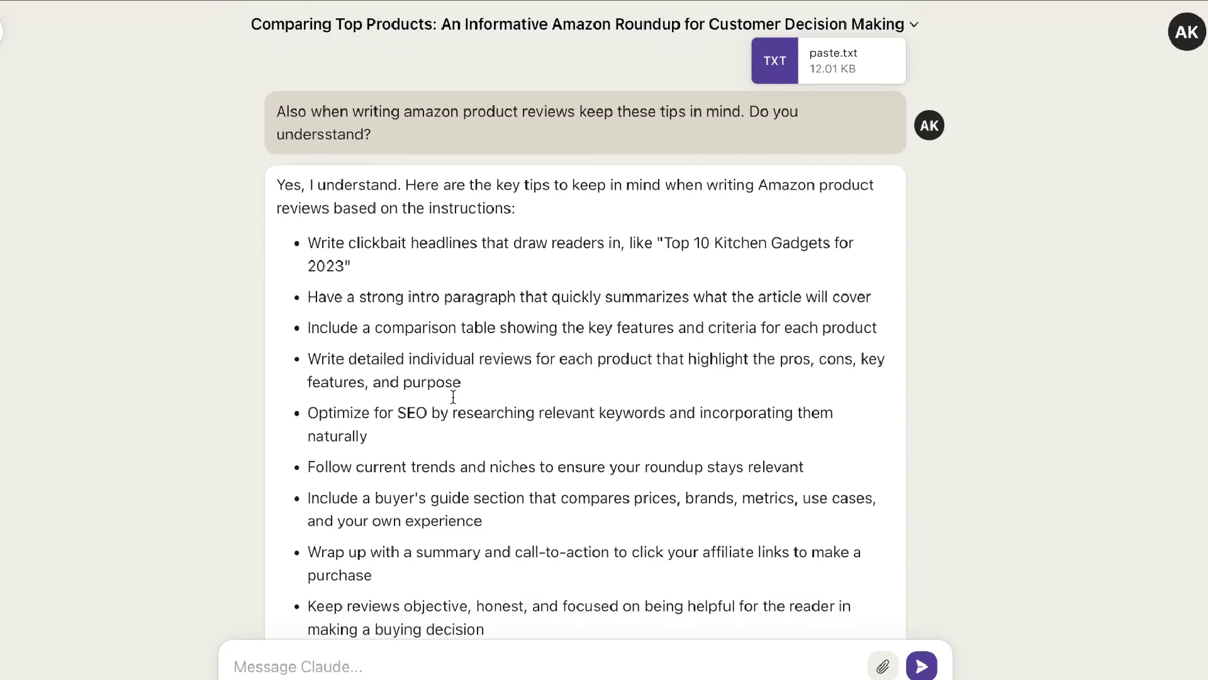
{"action": "scroll", "coordinate": [453, 397], "scroll_direction": "down", "scroll_amount": 2}
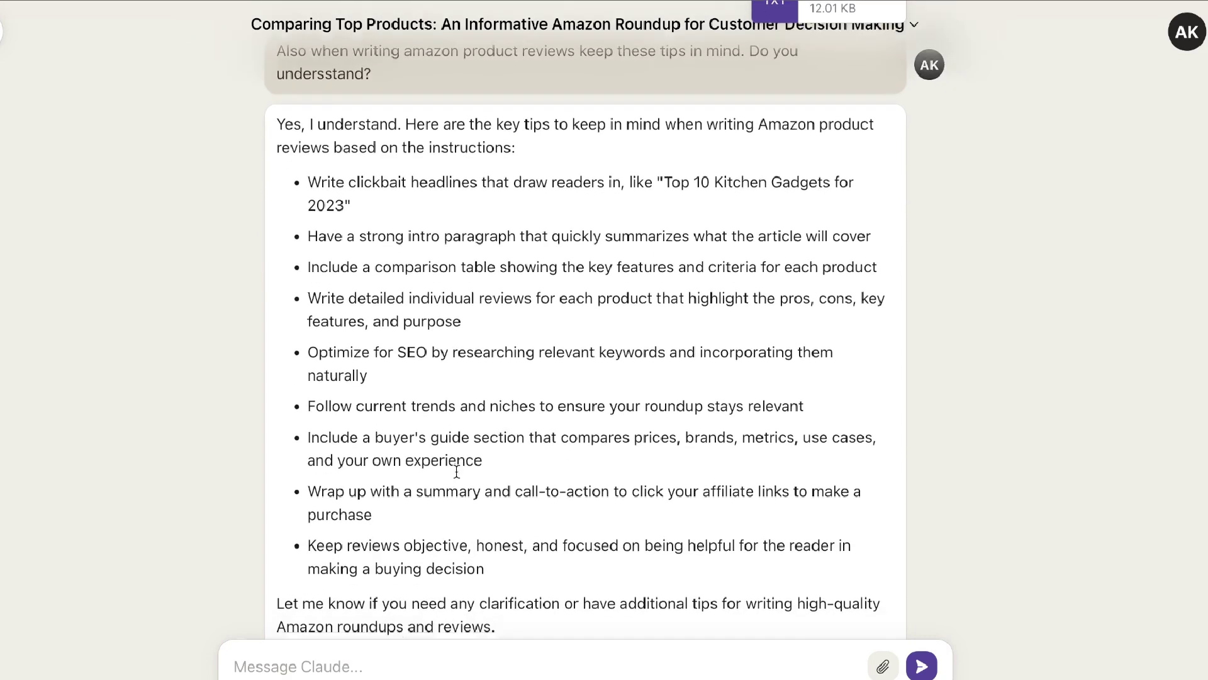
{"action": "scroll", "coordinate": [457, 474], "scroll_direction": "down", "scroll_amount": 1}
{"action": "scroll", "coordinate": [457, 477], "scroll_direction": "down", "scroll_amount": 1}
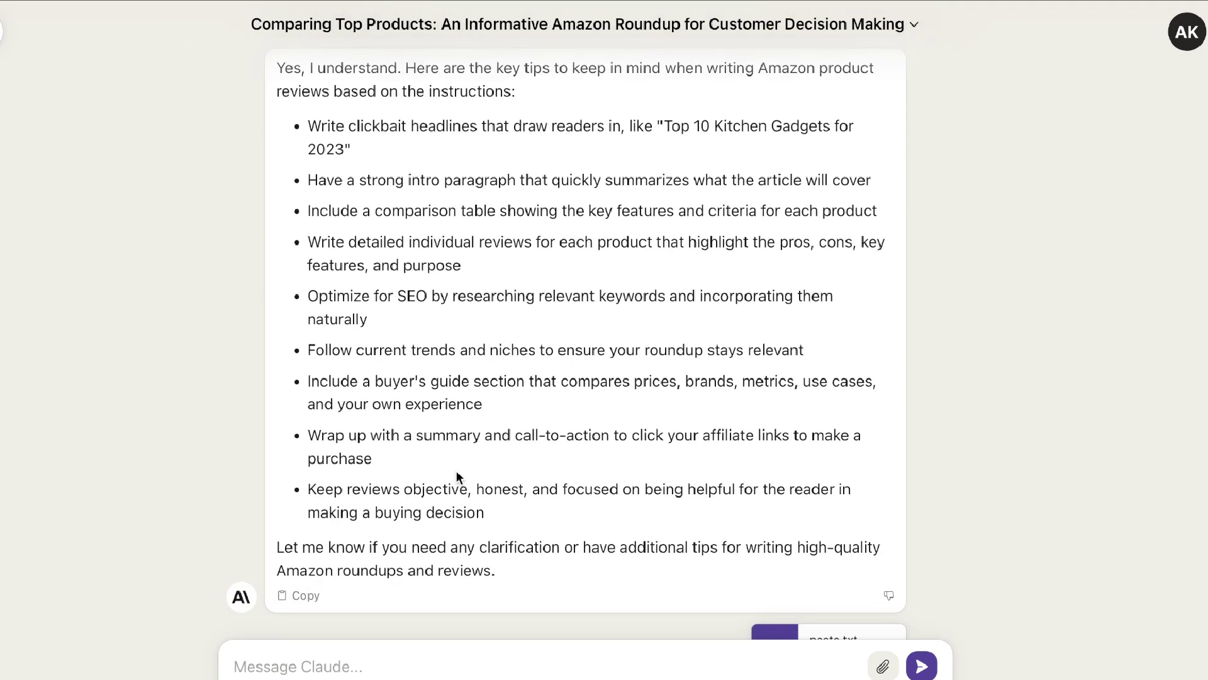
{"action": "left_click_drag", "start_coordinate": [488, 515], "coordinate": [413, 489]}
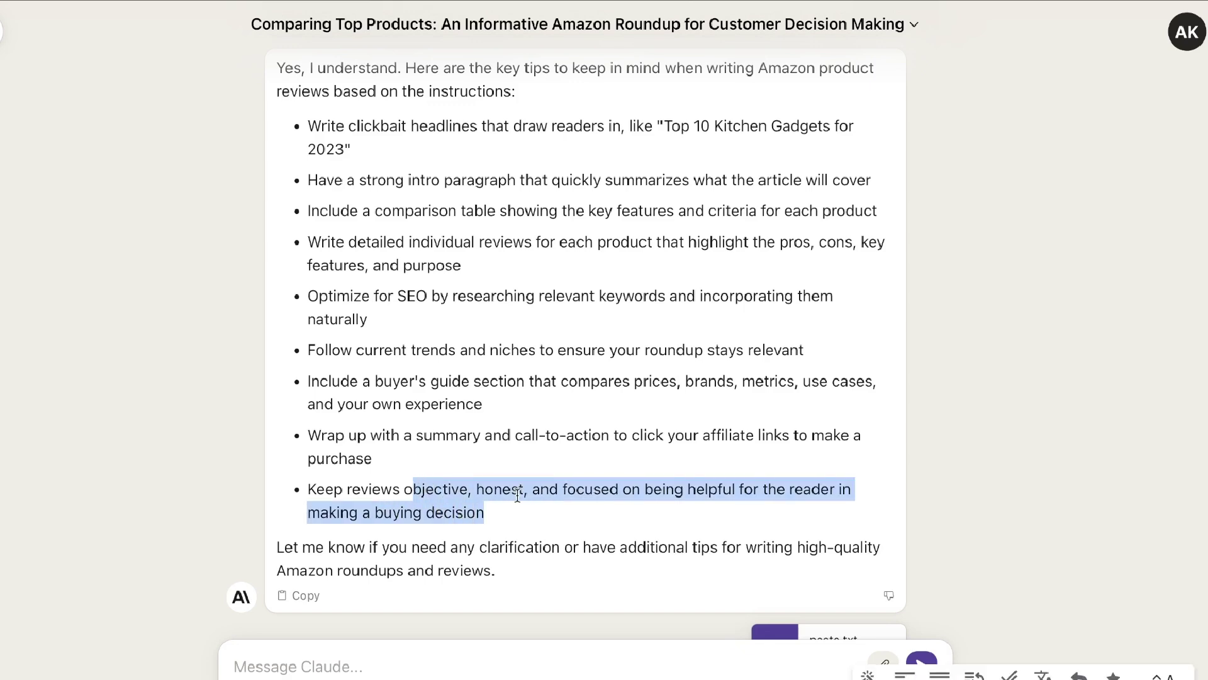
{"action": "scroll", "coordinate": [516, 491], "scroll_direction": "down", "scroll_amount": 4}
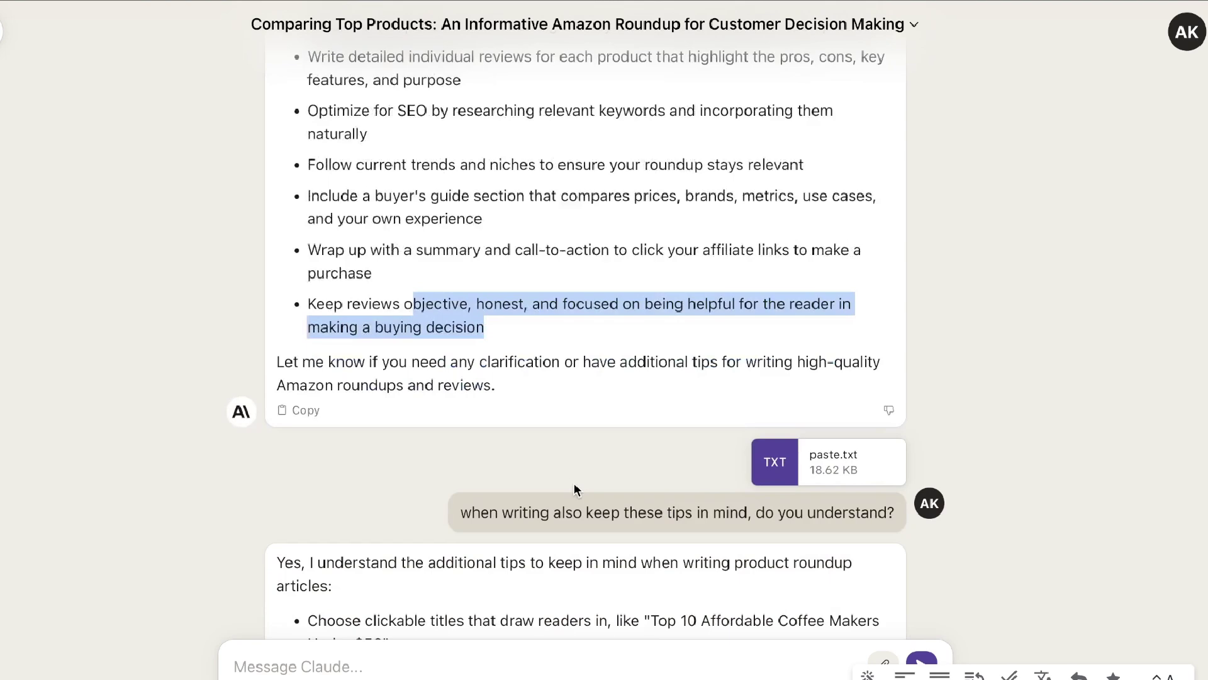
- Open the 18.62 KB paste.txt attachment with the product roundup article guide, look over its text, and close it
{"action": "scroll", "coordinate": [649, 458], "scroll_direction": "down", "scroll_amount": 2}
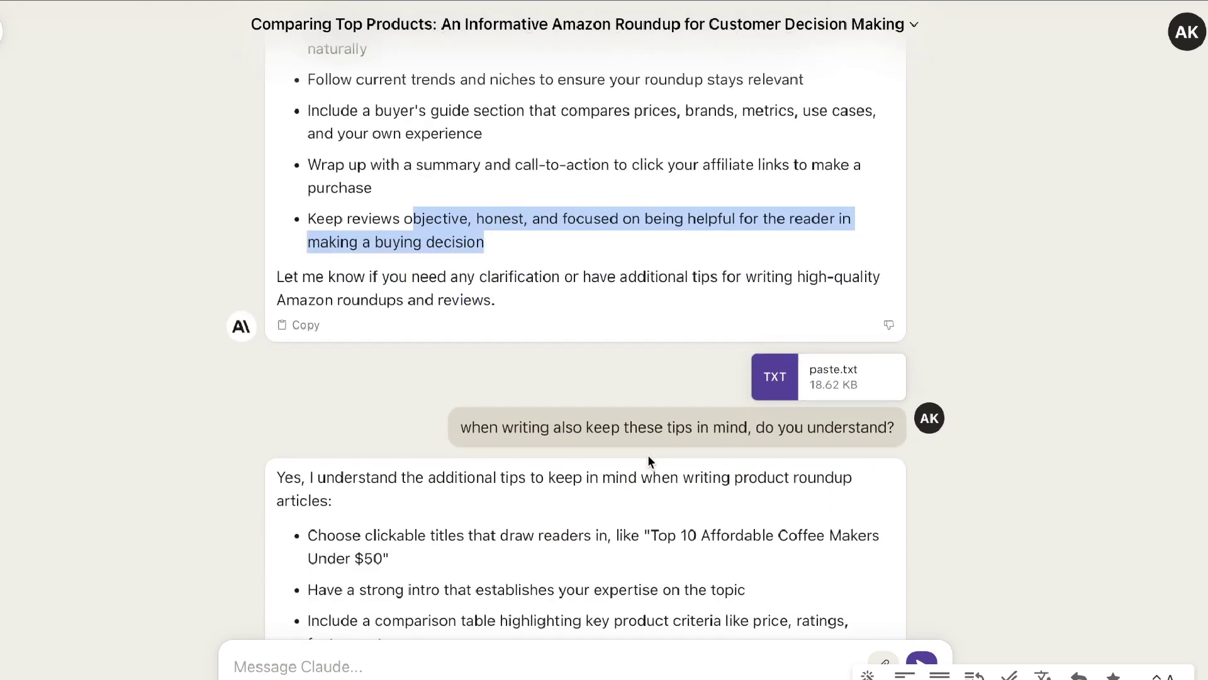
{"action": "left_click", "coordinate": [843, 371]}
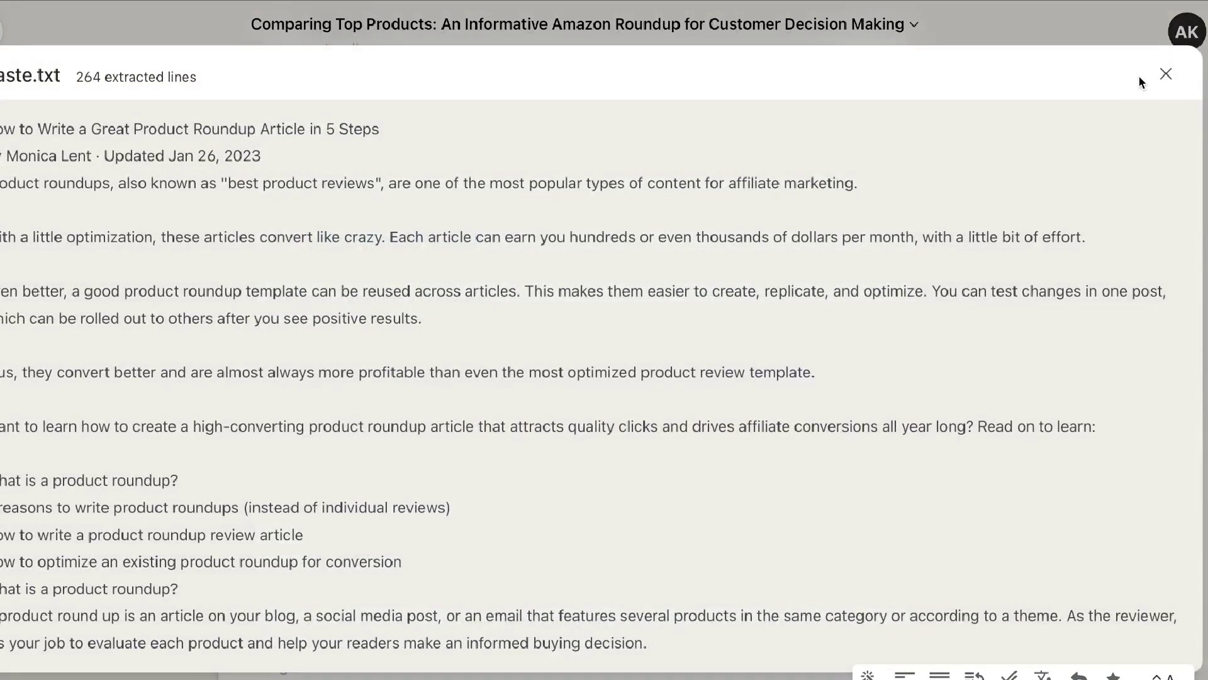
{"action": "left_click", "coordinate": [1164, 74]}
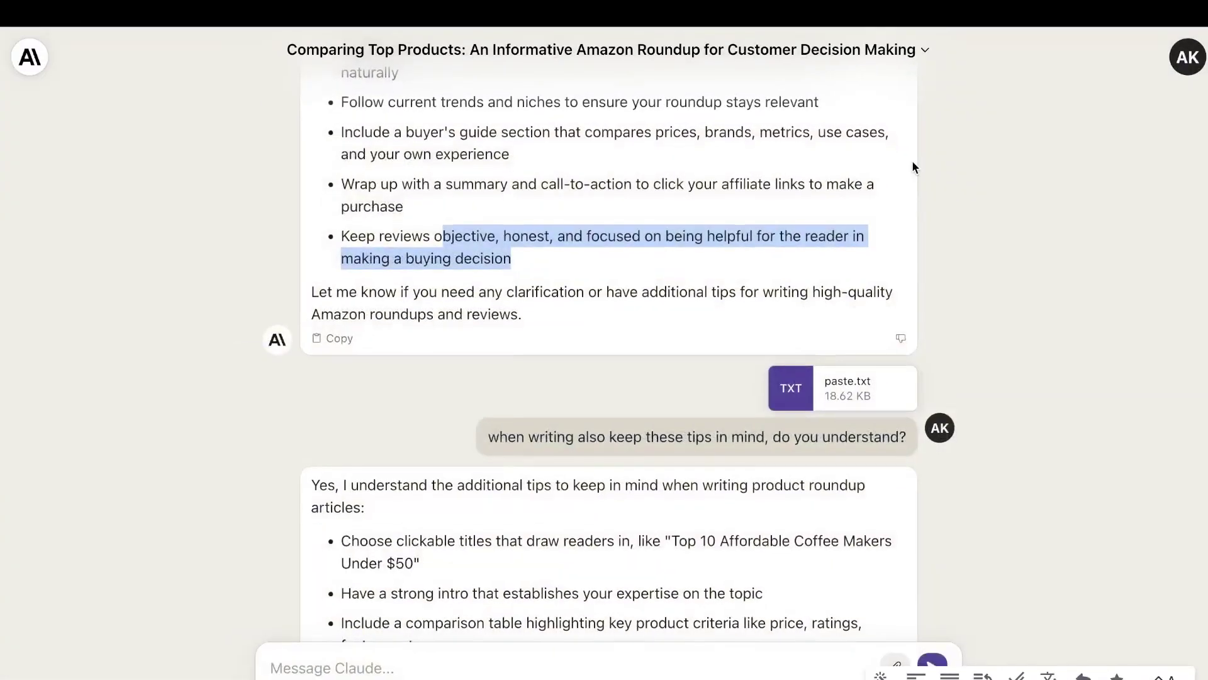
{"action": "scroll", "coordinate": [914, 166], "scroll_direction": "down", "scroll_amount": 2}
{"action": "left_click", "coordinate": [831, 291]}
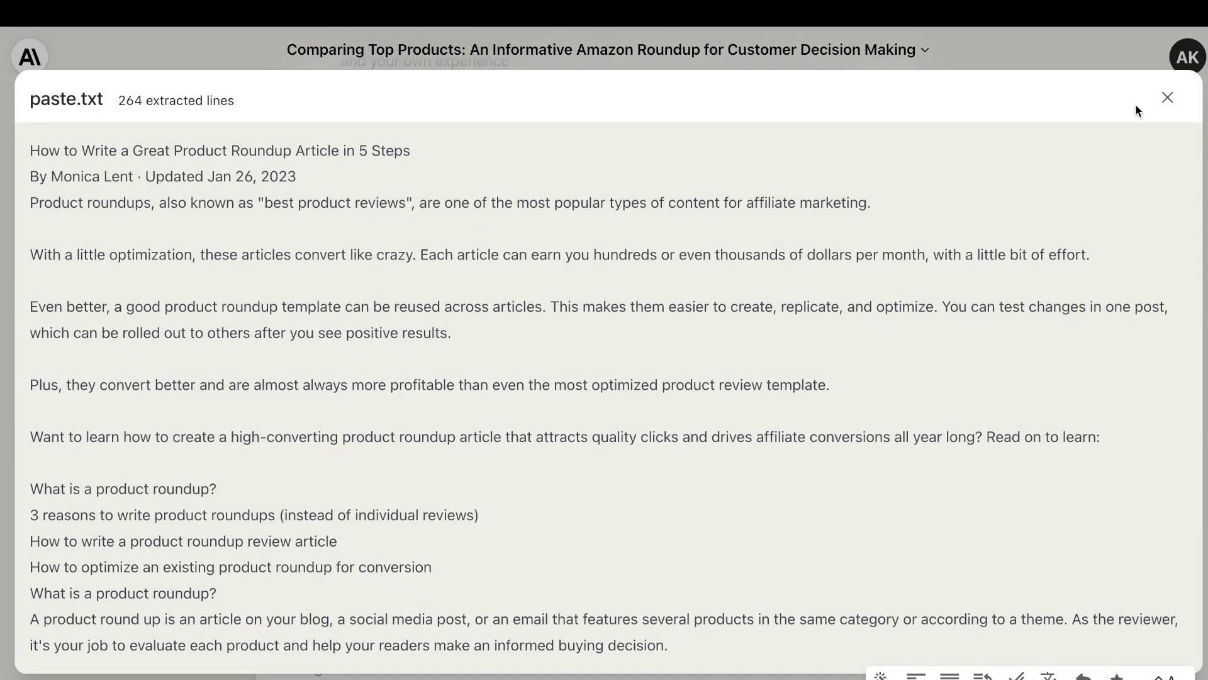
{"action": "left_click", "coordinate": [1167, 97]}
- Read Claude's additional roundup tips, highlight those from detailed individual reviews through budget alternatives, and clear the selection
{"action": "scroll", "coordinate": [690, 221], "scroll_direction": "down", "scroll_amount": 1}
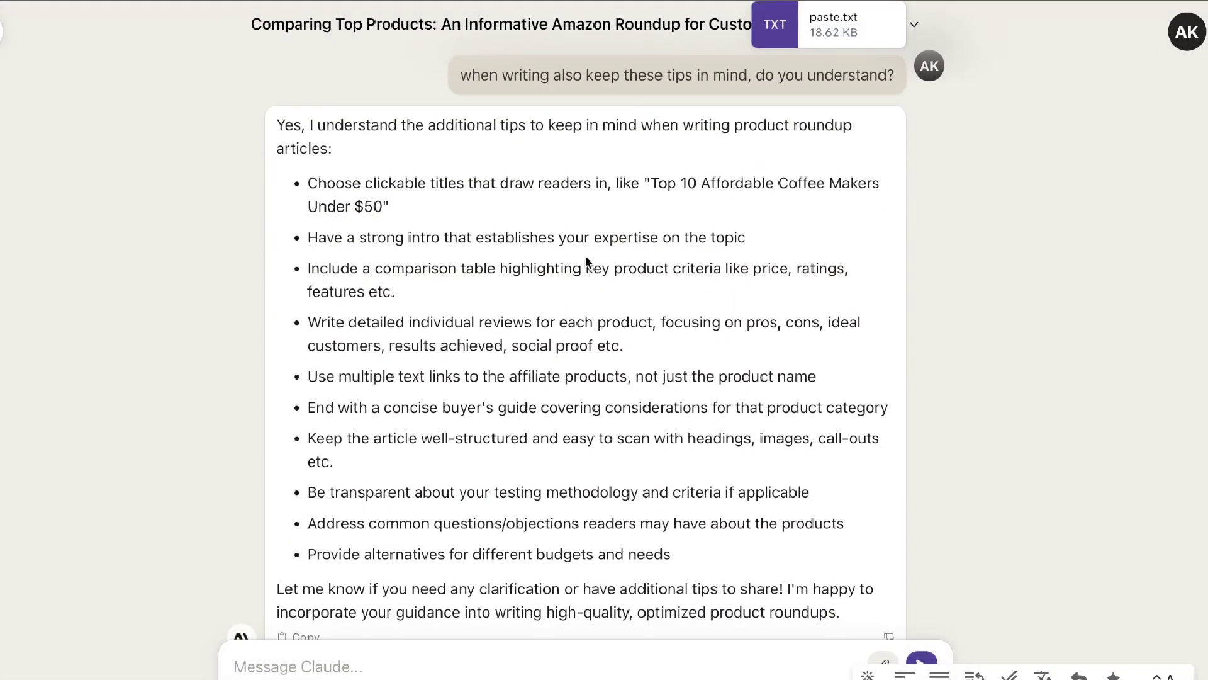
{"action": "scroll", "coordinate": [586, 255], "scroll_direction": "down", "scroll_amount": 2}
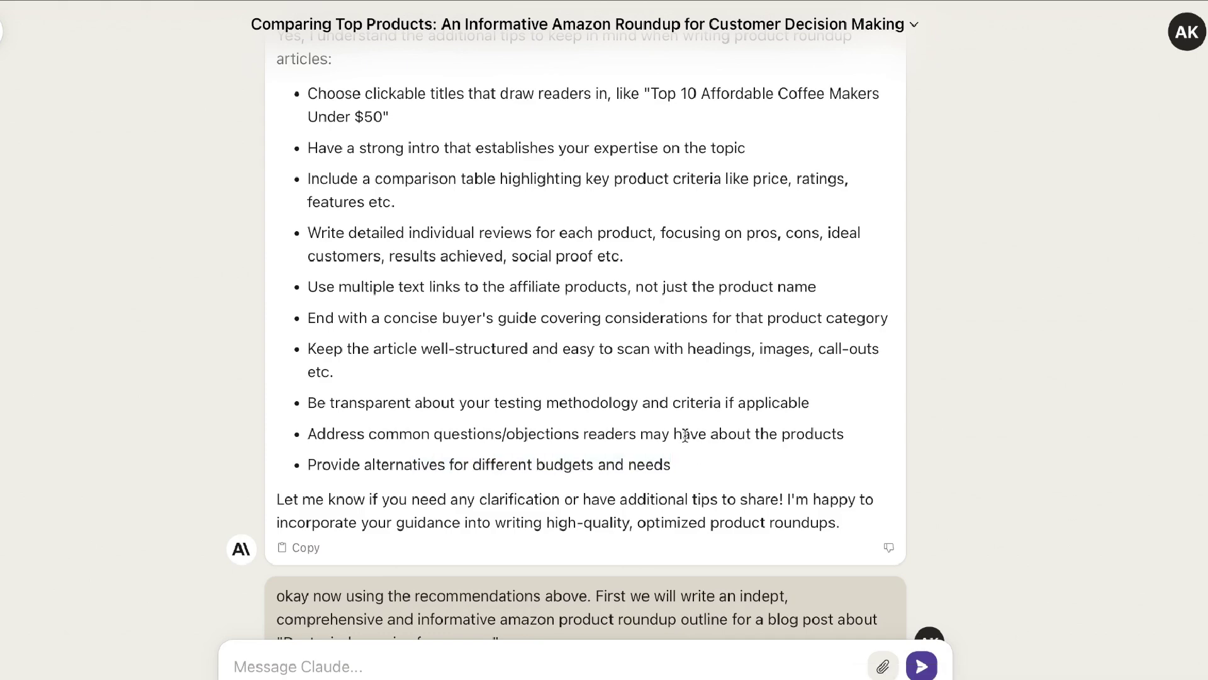
{"action": "left_click_drag", "start_coordinate": [718, 468], "coordinate": [354, 238]}
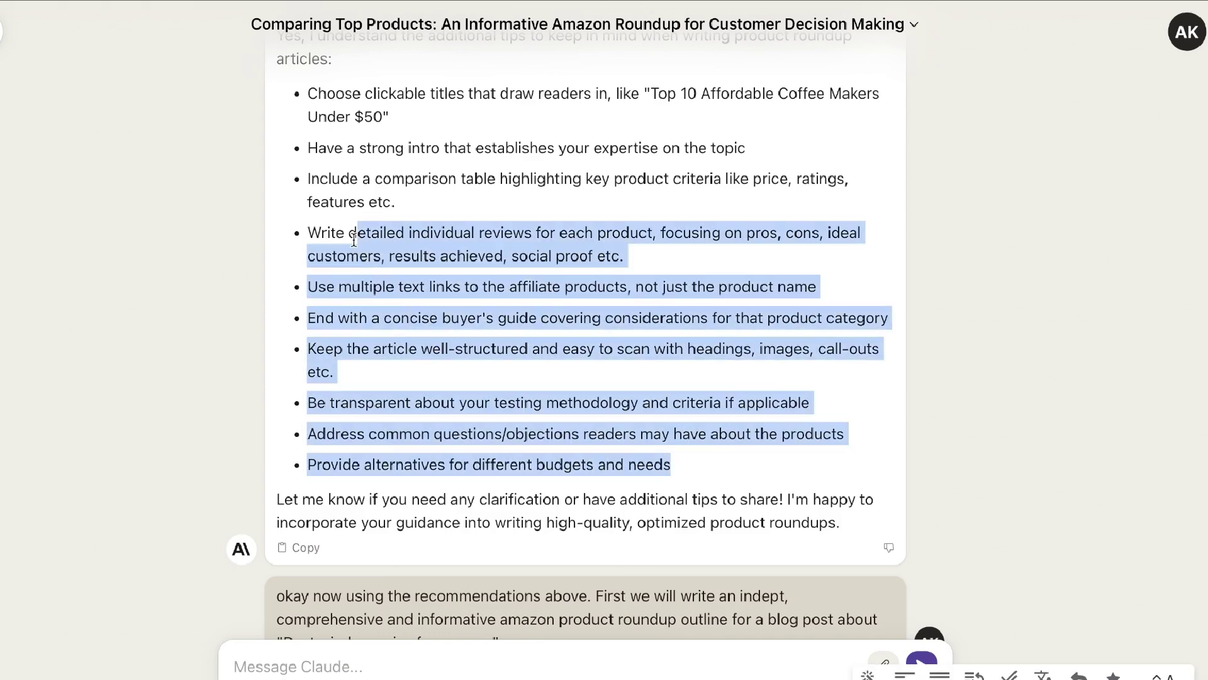
{"action": "scroll", "coordinate": [526, 234], "scroll_direction": "up", "scroll_amount": 2}
{"action": "scroll", "coordinate": [526, 235], "scroll_direction": "up", "scroll_amount": 3}
{"action": "left_click_drag", "start_coordinate": [526, 234], "coordinate": [445, 289]}
{"action": "left_click", "coordinate": [453, 364]}
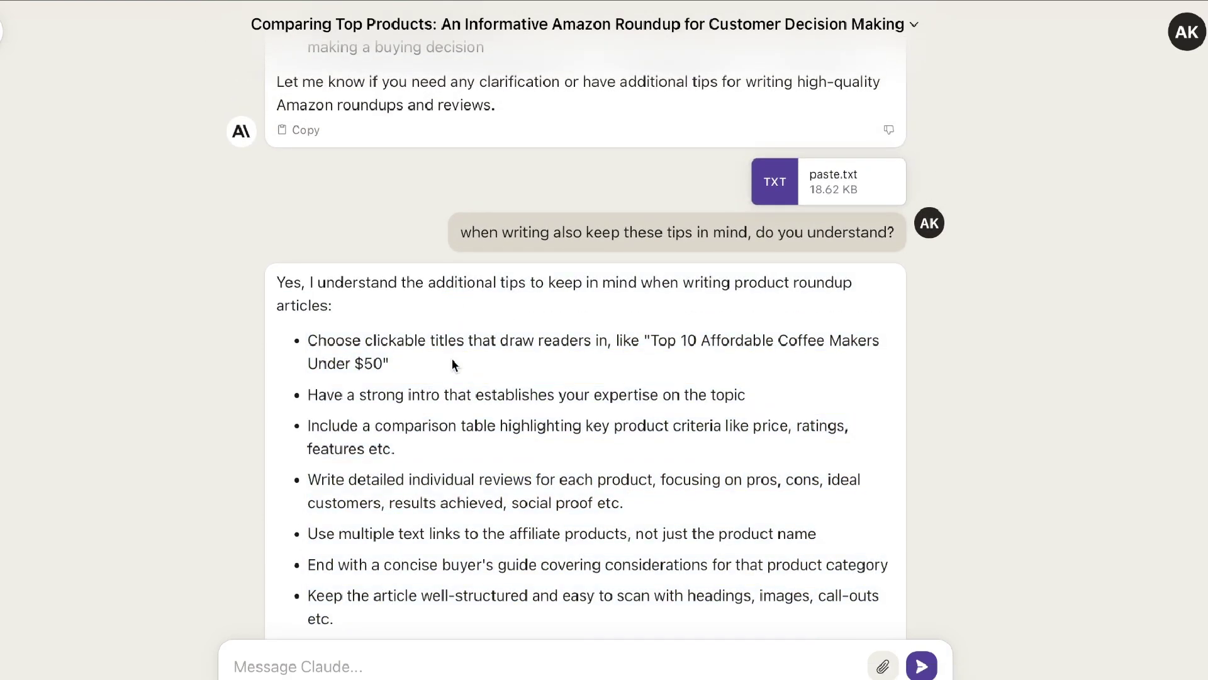
- Find the prompt requesting a "Best wireless mics for gamers" outline, highlight it and its Amazon product roundup wording, and clear the selection
{"action": "scroll", "coordinate": [452, 359], "scroll_direction": "down", "scroll_amount": 8}
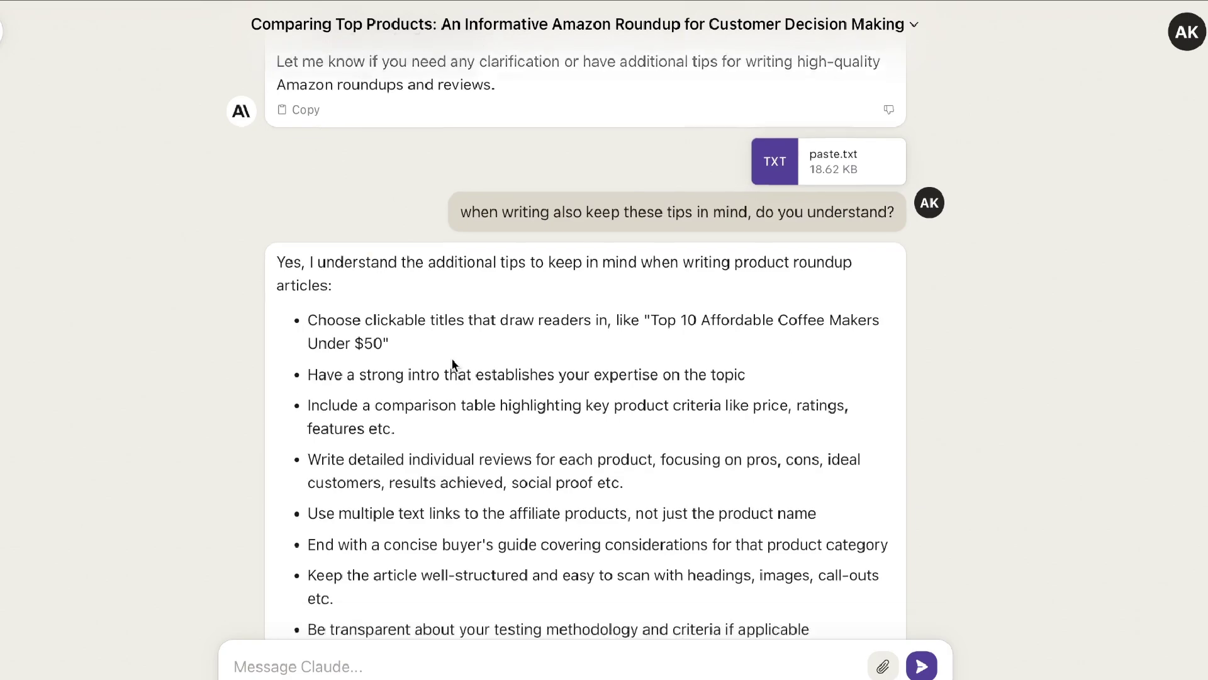
{"action": "scroll", "coordinate": [578, 258], "scroll_direction": "up", "scroll_amount": 8}
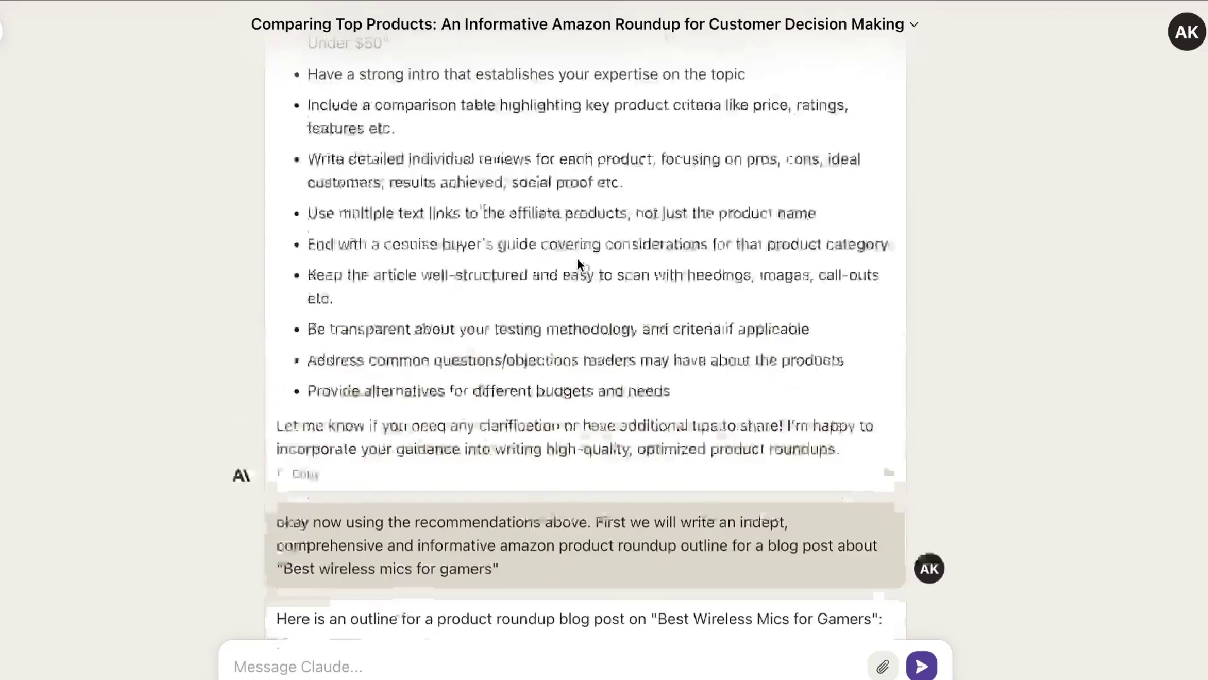
{"action": "scroll", "coordinate": [578, 258], "scroll_direction": "down", "scroll_amount": 5}
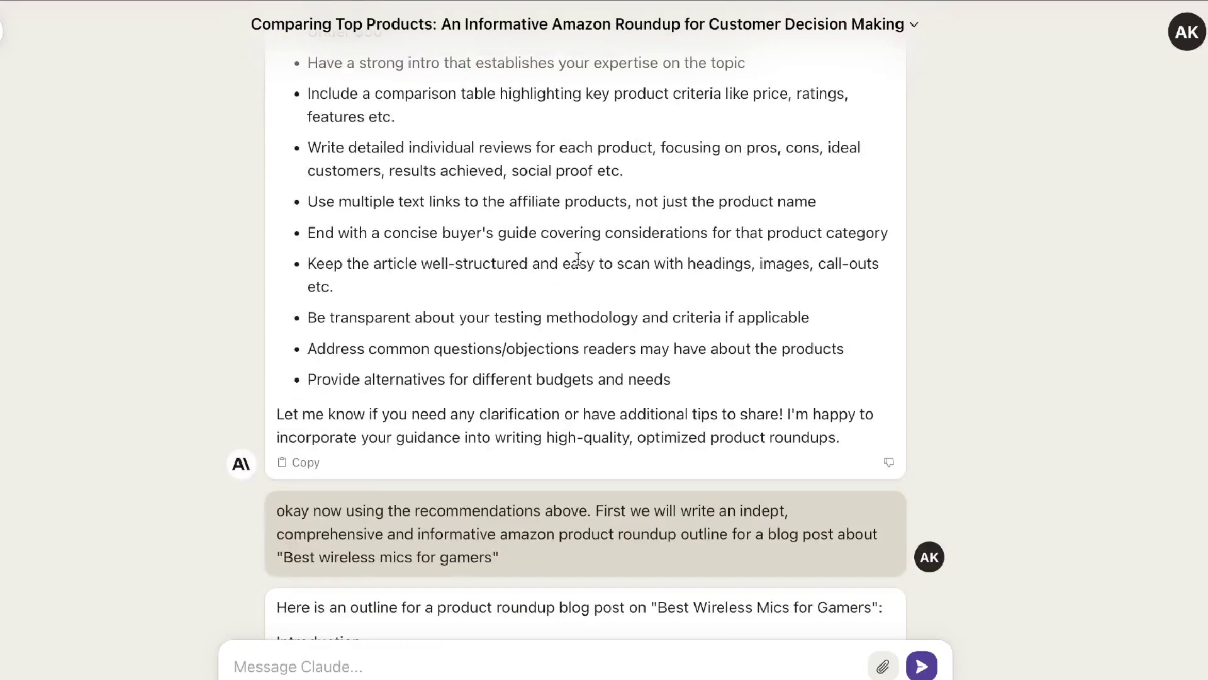
{"action": "scroll", "coordinate": [578, 259], "scroll_direction": "down", "scroll_amount": 2}
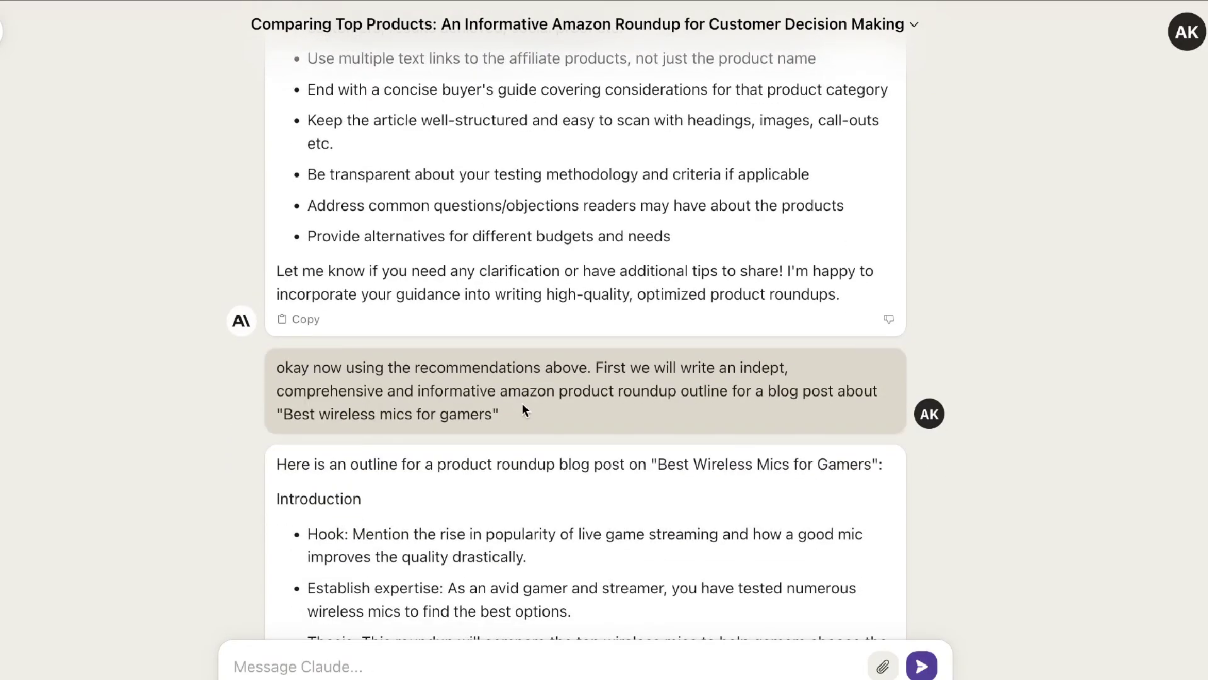
{"action": "scroll", "coordinate": [520, 413], "scroll_direction": "down", "scroll_amount": 1}
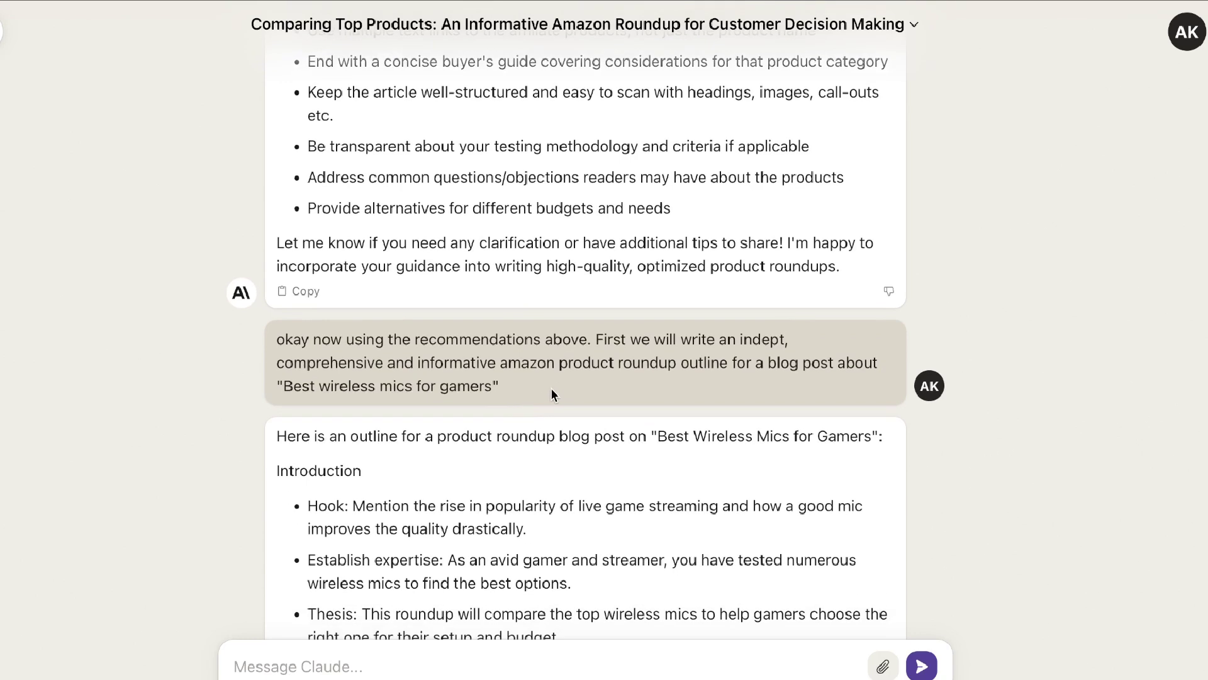
{"action": "left_click_drag", "start_coordinate": [552, 391], "coordinate": [250, 332]}
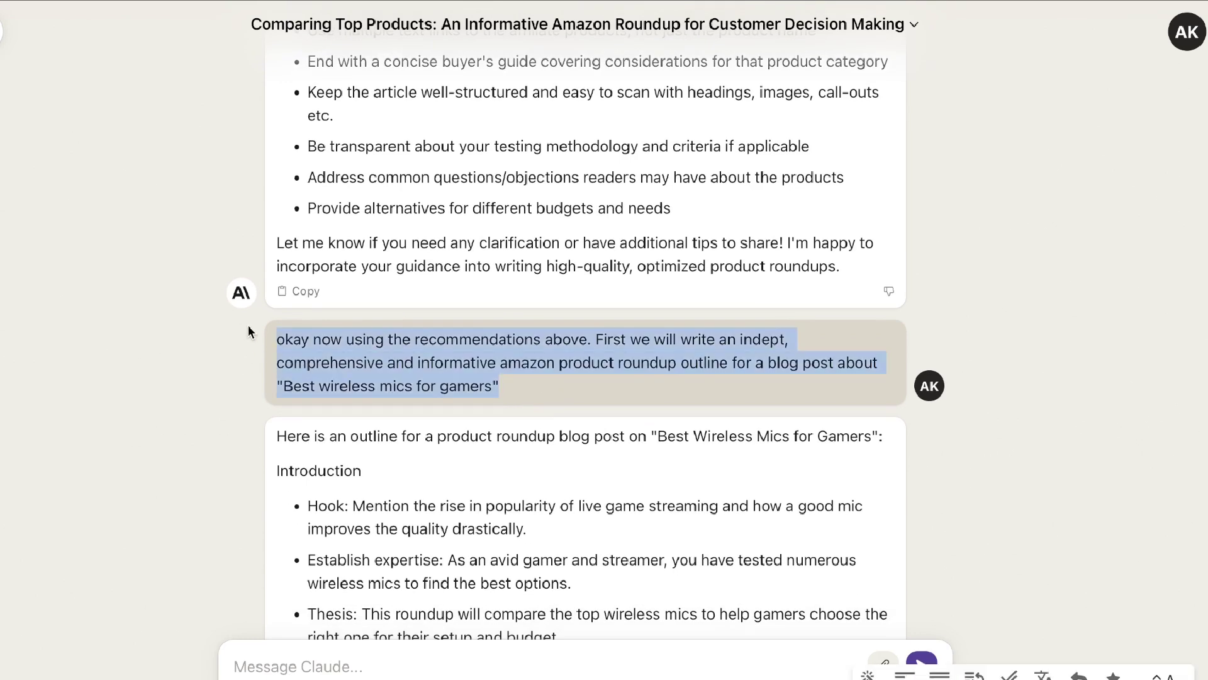
{"action": "left_click", "coordinate": [438, 362]}
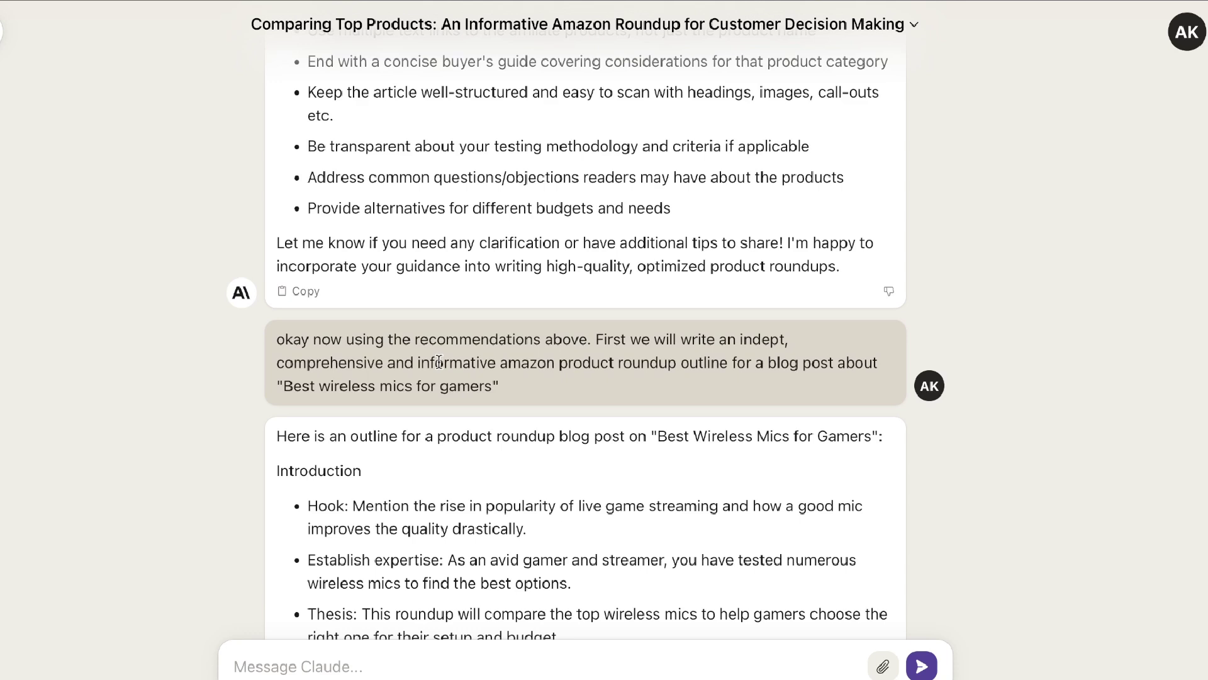
{"action": "left_click_drag", "start_coordinate": [509, 363], "coordinate": [690, 368]}
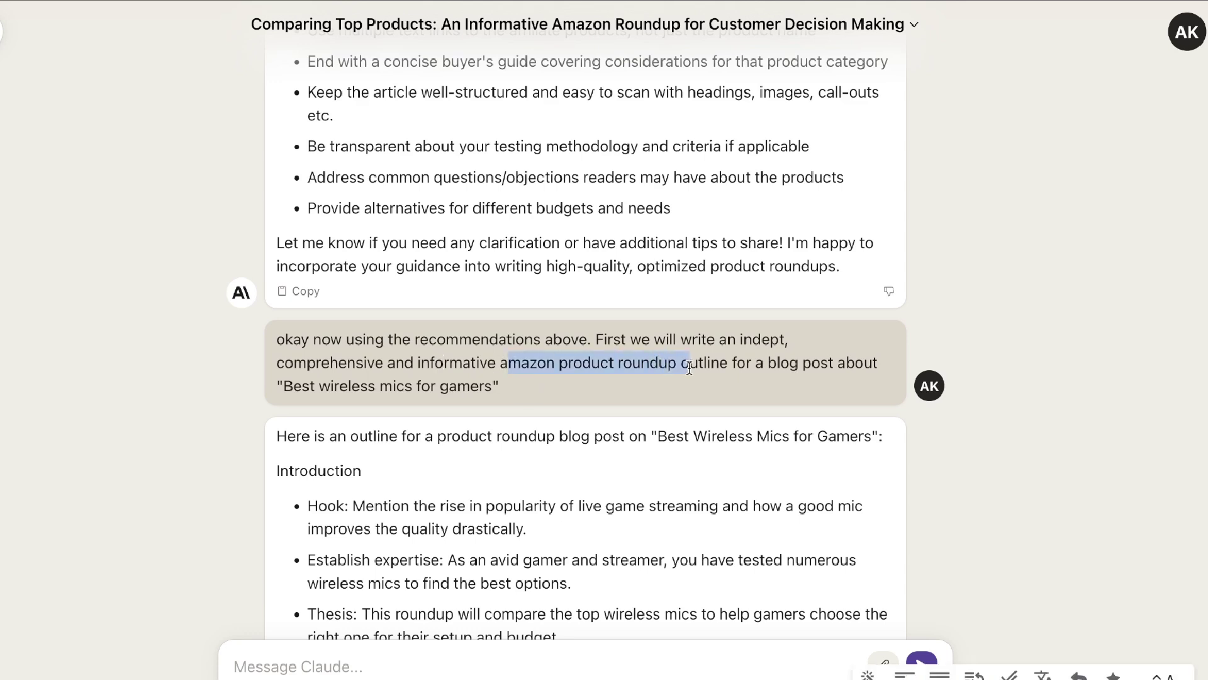
{"action": "left_click", "coordinate": [648, 377]}
- Highlight the outline's opening line, then its "Establish expertise" and "Thesis" labels in the Introduction section
{"action": "scroll", "coordinate": [588, 384], "scroll_direction": "down", "scroll_amount": 1}
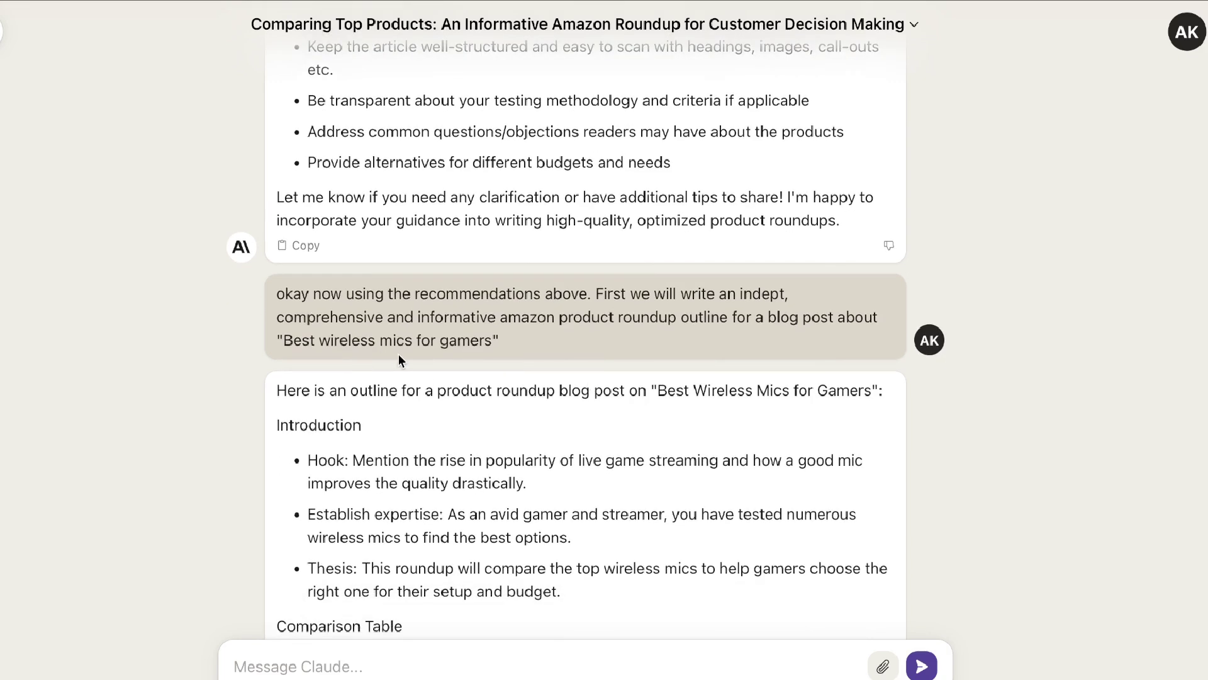
{"action": "scroll", "coordinate": [500, 363], "scroll_direction": "down", "scroll_amount": 3}
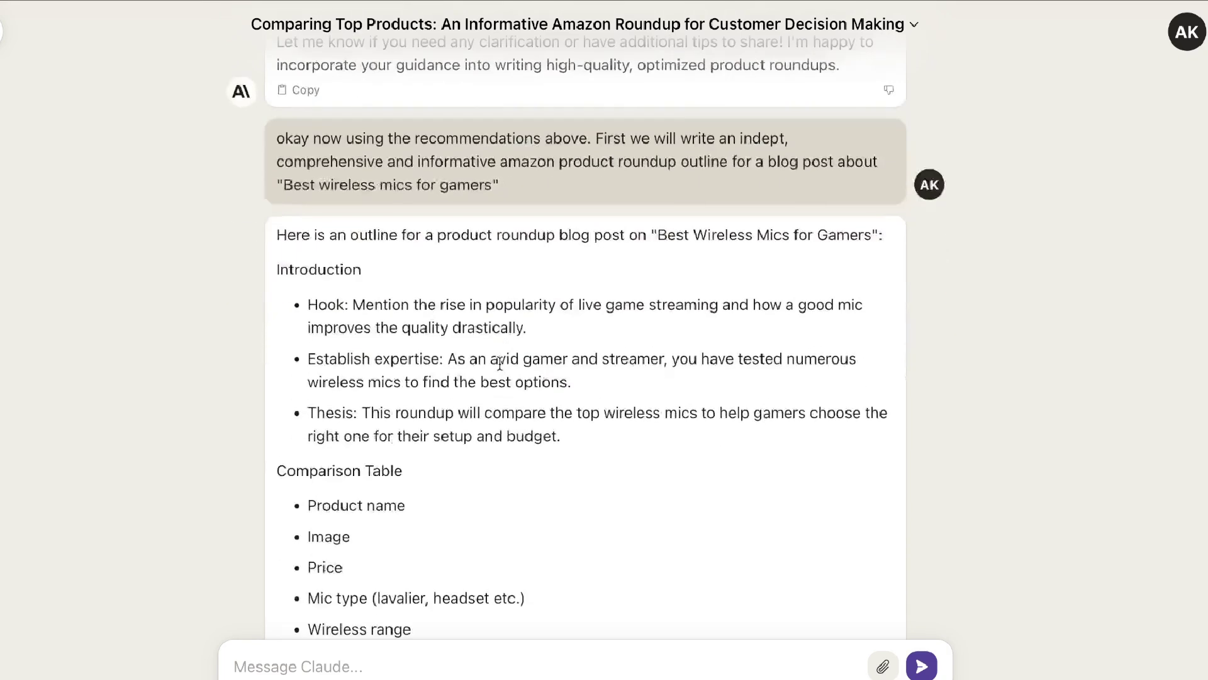
{"action": "triple_click", "coordinate": [322, 236]}
{"action": "scroll", "coordinate": [542, 350], "scroll_direction": "down", "scroll_amount": 1}
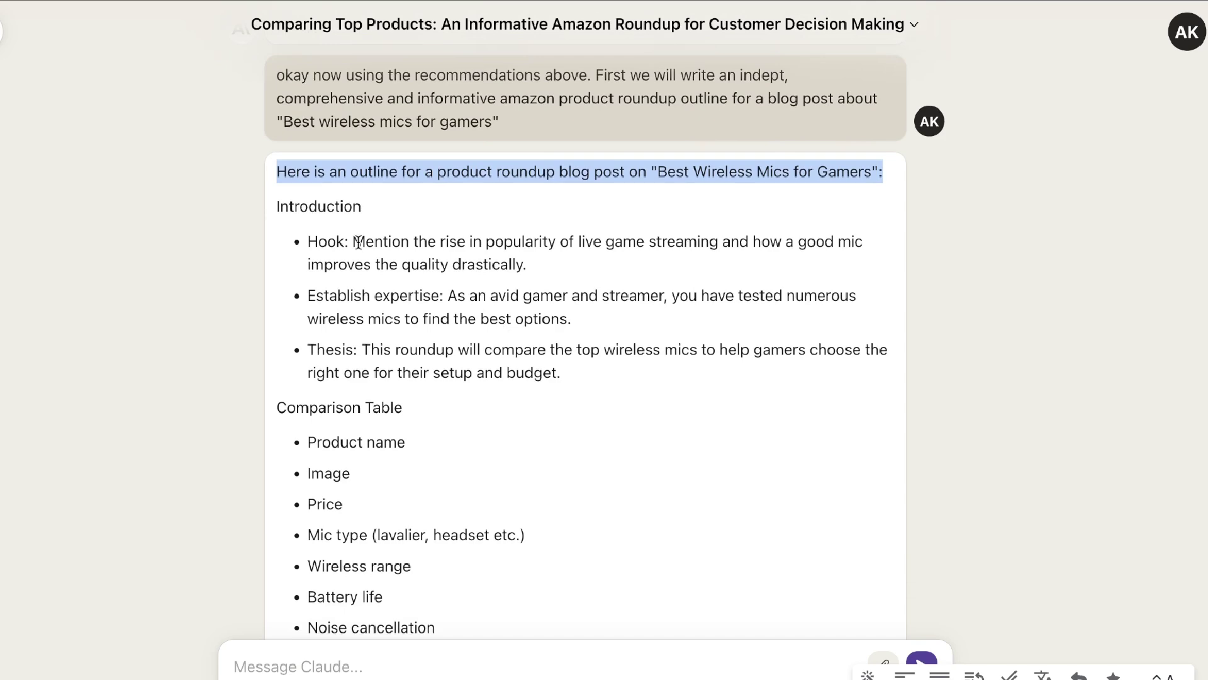
{"action": "left_click_drag", "start_coordinate": [447, 296], "coordinate": [300, 297]}
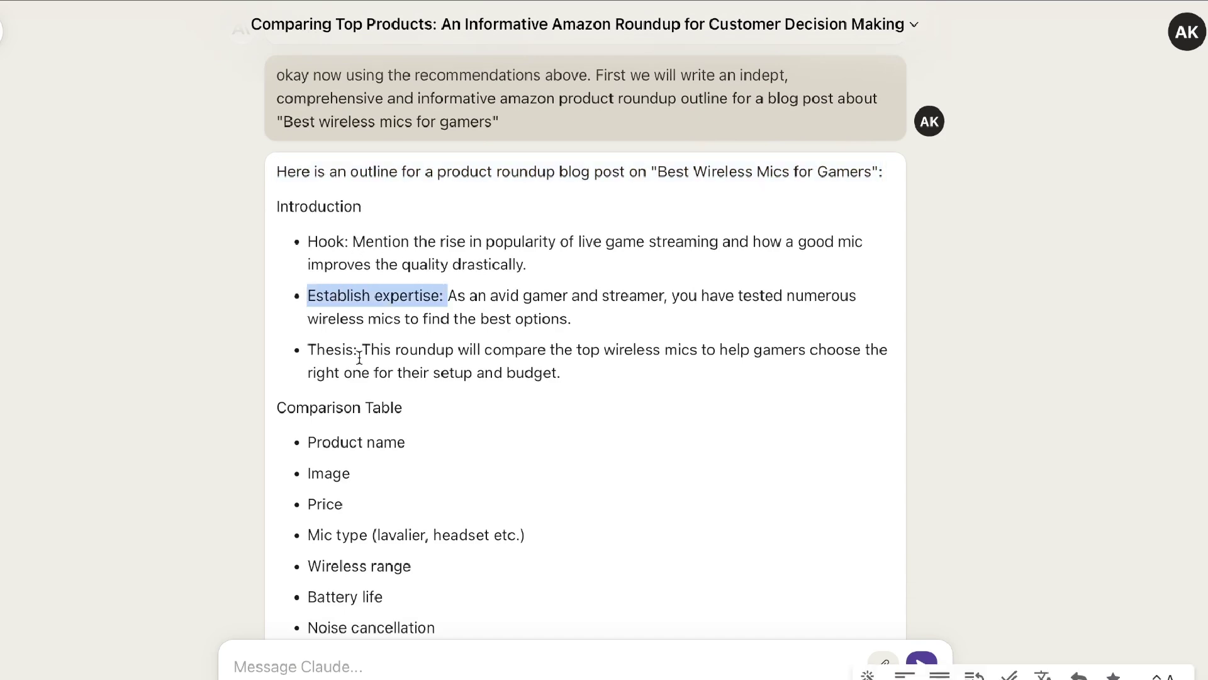
{"action": "left_click_drag", "start_coordinate": [357, 351], "coordinate": [316, 351]}
- Read the outline's Comparison Table criteria and the Individual Reviews structure for Mic 1 through Mic 3
{"action": "scroll", "coordinate": [403, 417], "scroll_direction": "down", "scroll_amount": 1}
{"action": "scroll", "coordinate": [404, 418], "scroll_direction": "down", "scroll_amount": 1}
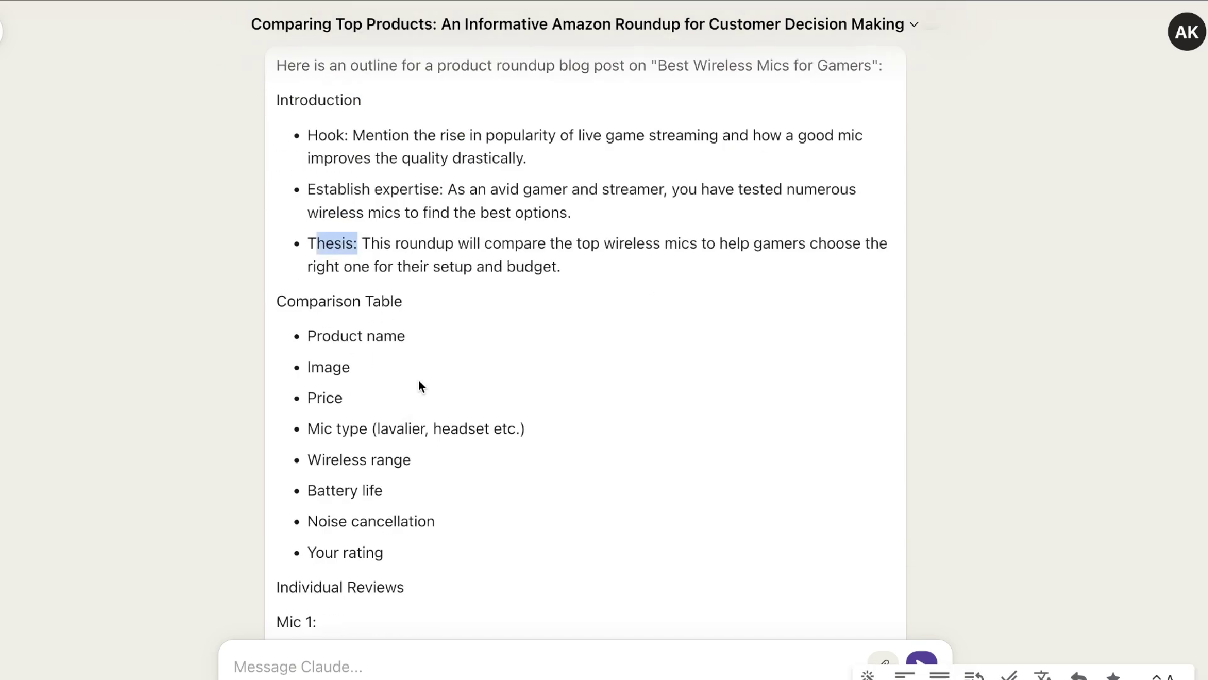
{"action": "scroll", "coordinate": [420, 385], "scroll_direction": "down", "scroll_amount": 2}
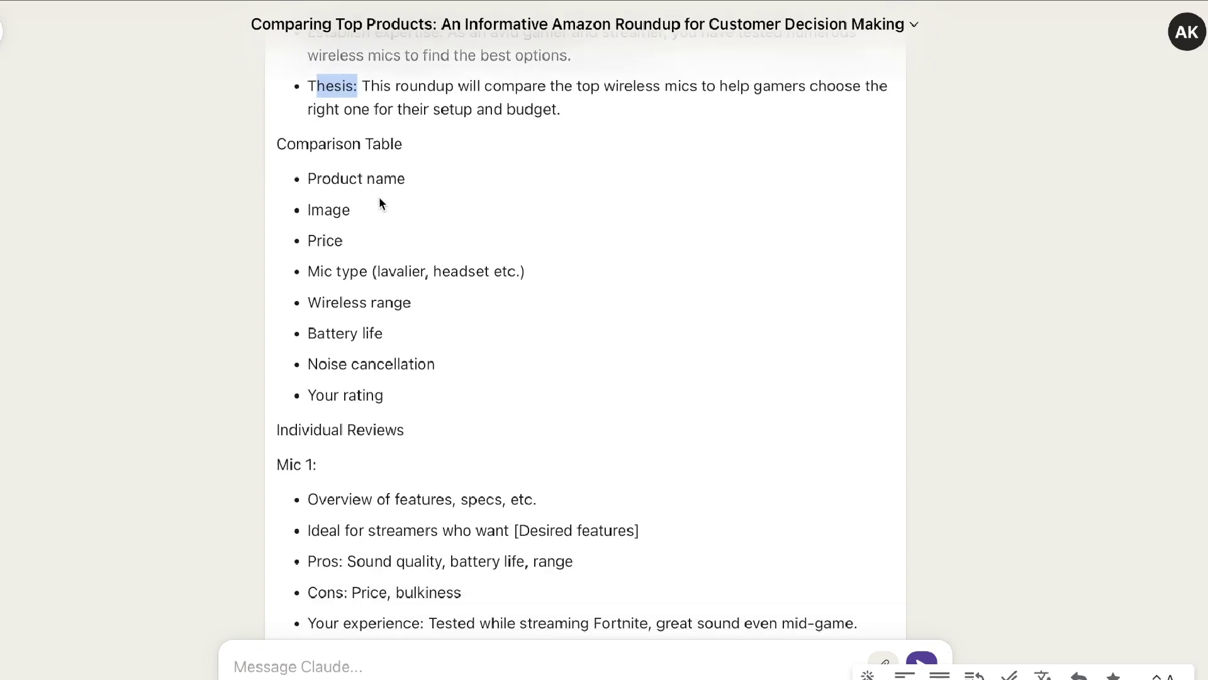
{"action": "scroll", "coordinate": [413, 312], "scroll_direction": "down", "scroll_amount": 2}
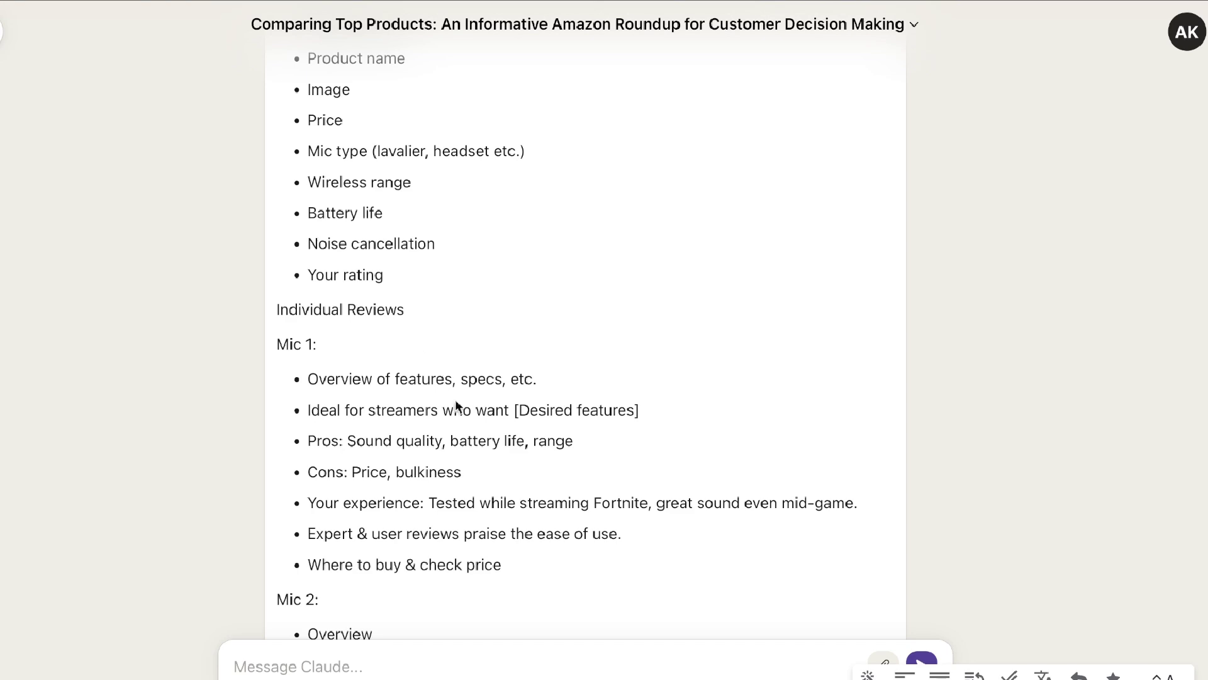
{"action": "scroll", "coordinate": [457, 400], "scroll_direction": "down", "scroll_amount": 1}
{"action": "scroll", "coordinate": [458, 406], "scroll_direction": "down", "scroll_amount": 1}
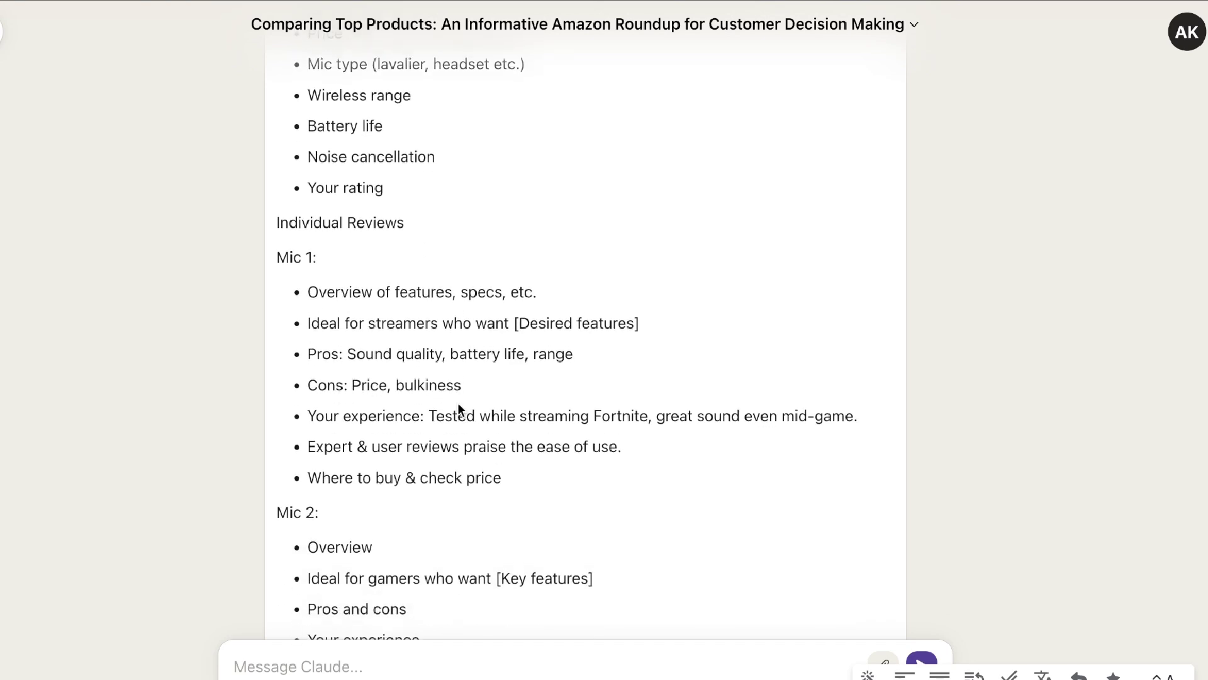
{"action": "scroll", "coordinate": [420, 311], "scroll_direction": "down", "scroll_amount": 5}
{"action": "scroll", "coordinate": [420, 310], "scroll_direction": "down", "scroll_amount": 6}
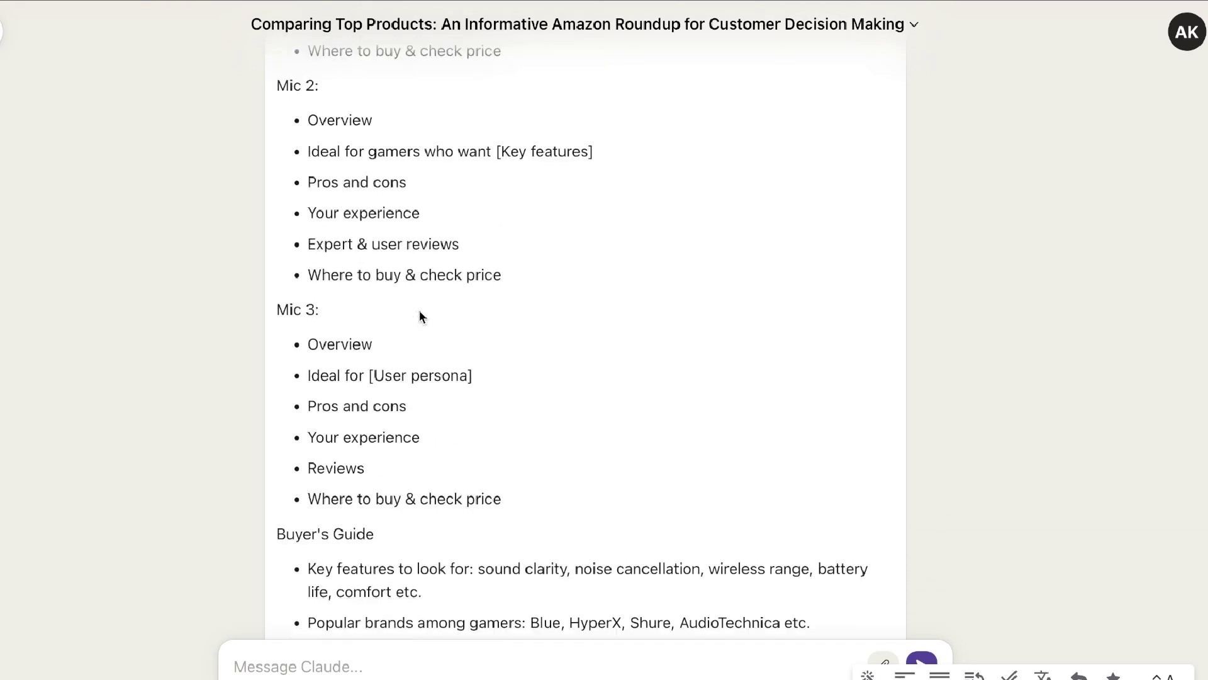
- Review the Buyer's Guide section, highlighting its heading and its points on key features, popular brands and mic positioning, and clear the selection
{"action": "scroll", "coordinate": [373, 417], "scroll_direction": "down", "scroll_amount": 2}
{"action": "triple_click", "coordinate": [370, 338]}
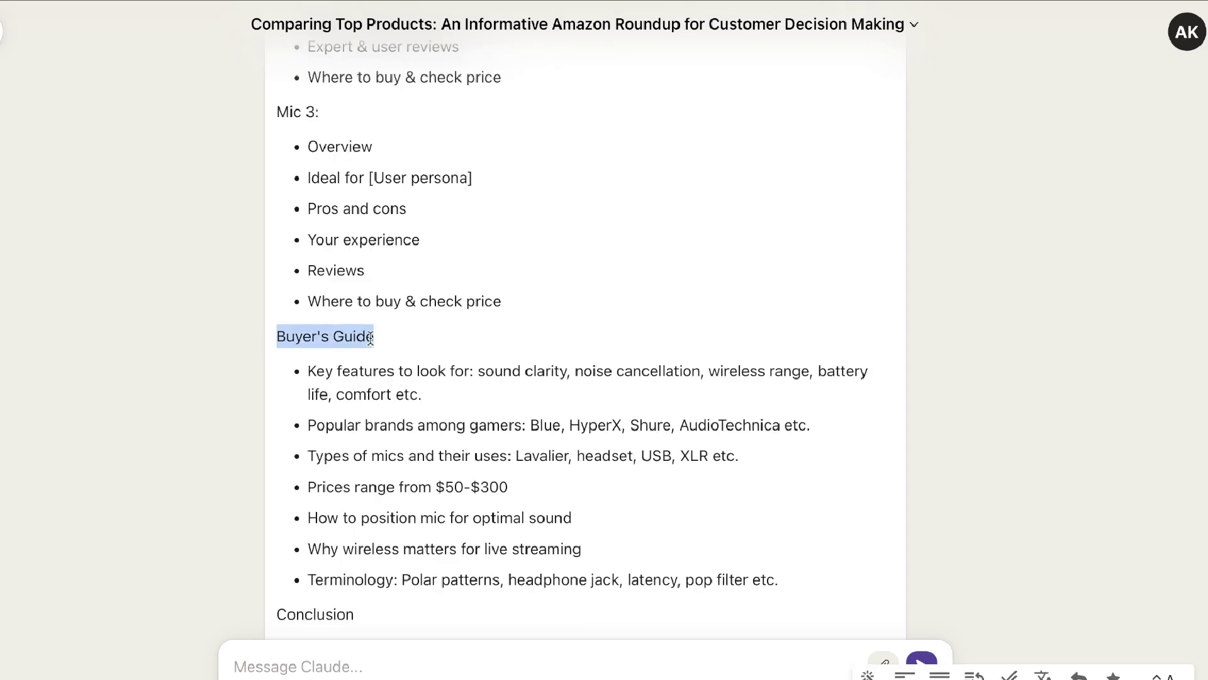
{"action": "left_click_drag", "start_coordinate": [433, 389], "coordinate": [372, 377]}
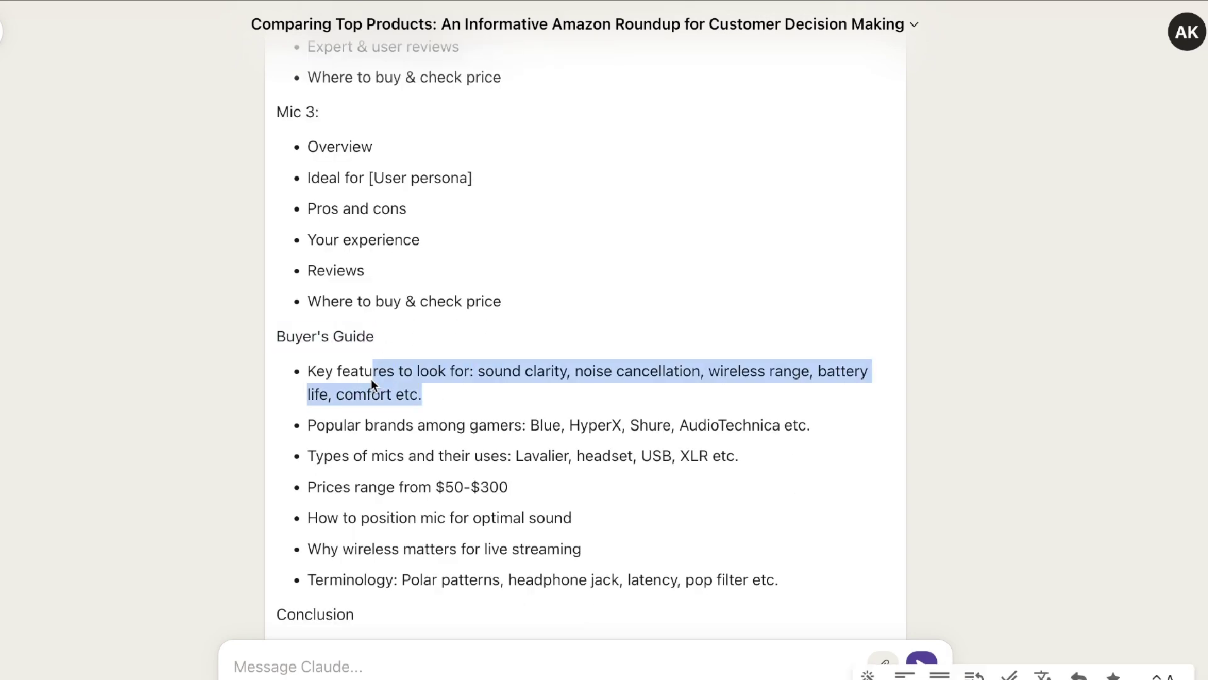
{"action": "triple_click", "coordinate": [440, 425]}
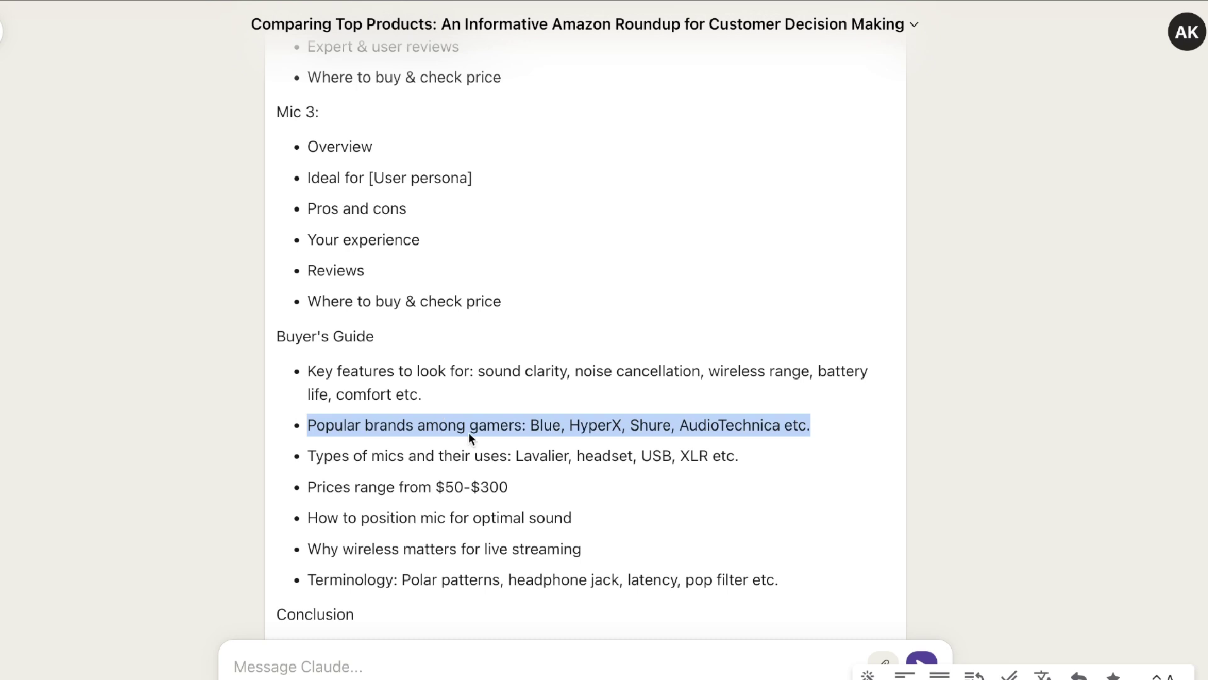
{"action": "scroll", "coordinate": [545, 467], "scroll_direction": "down", "scroll_amount": 1}
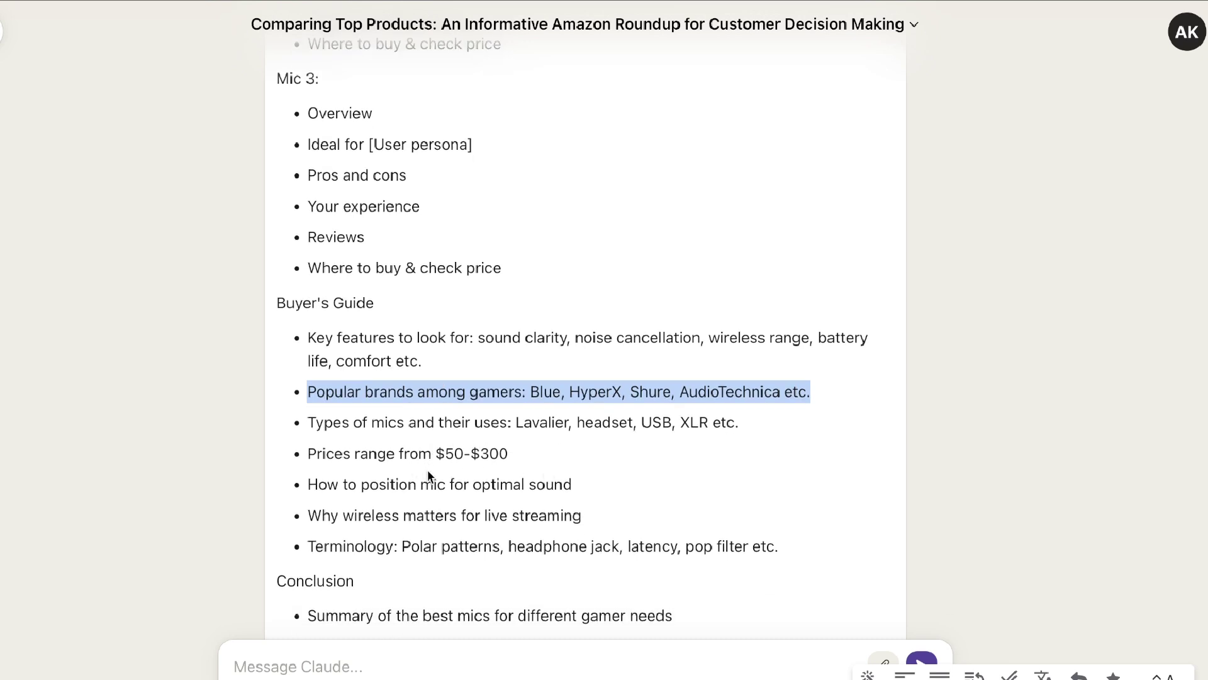
{"action": "double_click", "coordinate": [397, 487]}
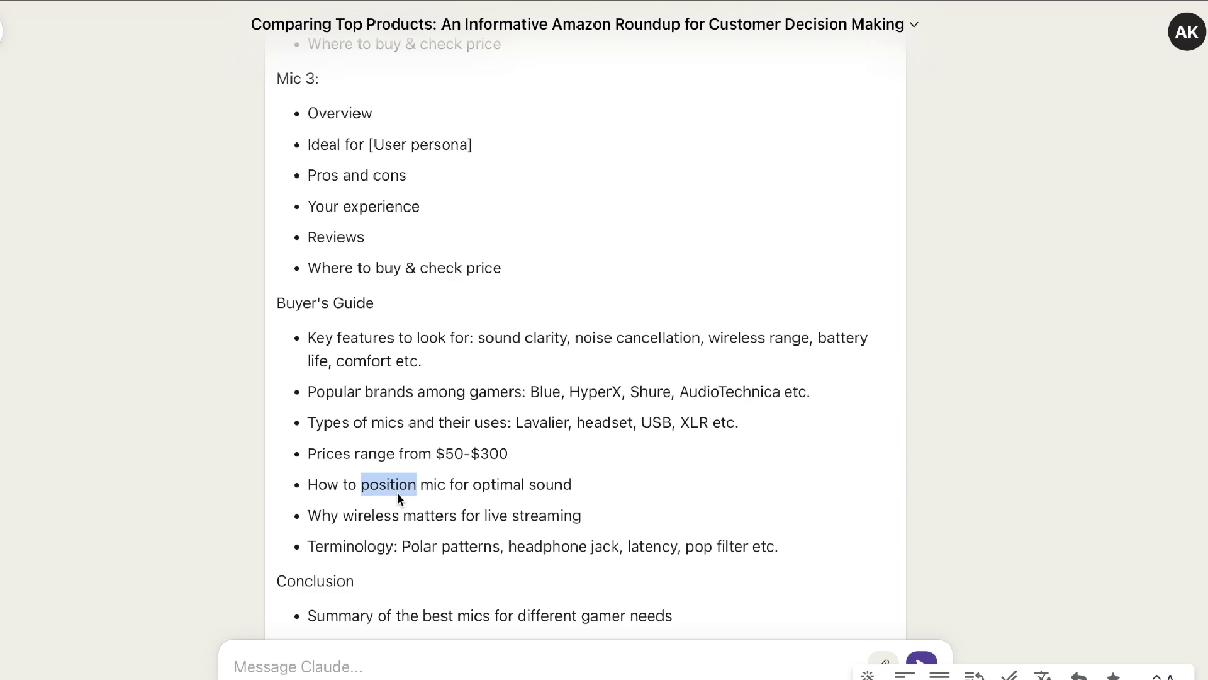
{"action": "scroll", "coordinate": [398, 492], "scroll_direction": "down", "scroll_amount": 1}
{"action": "triple_click", "coordinate": [592, 492]}
{"action": "left_click", "coordinate": [609, 499]}
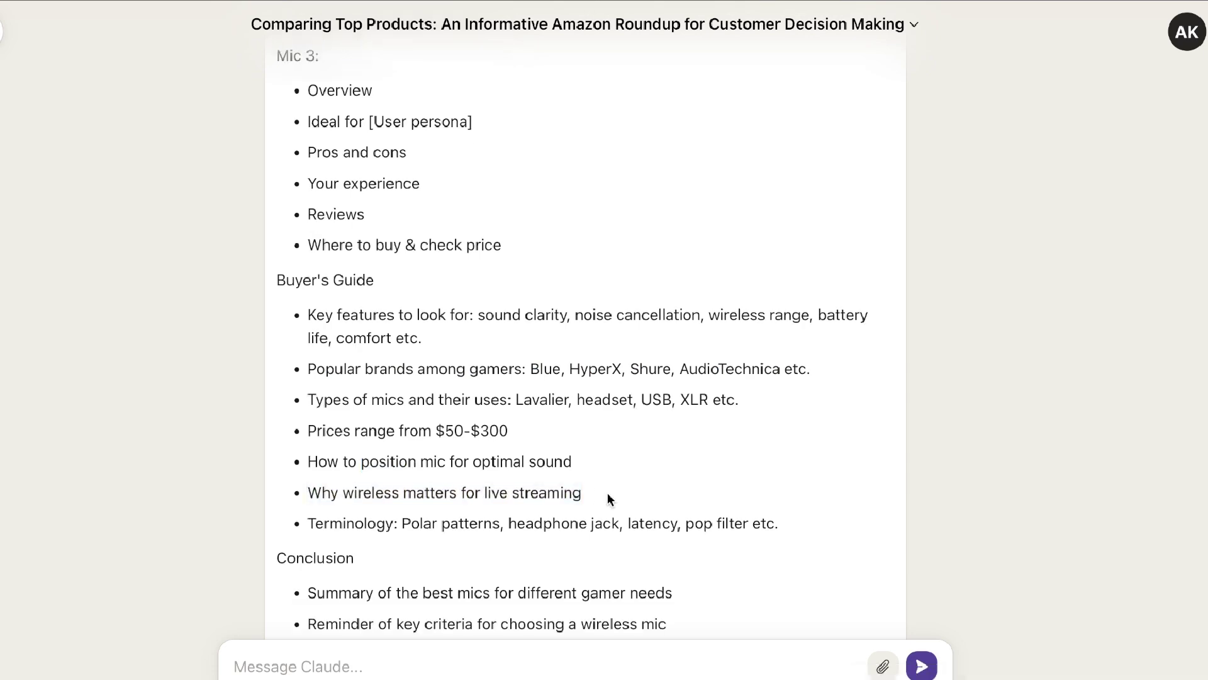
- Read the outline's Conclusion points, then return to the Introduction and skim the outline again down to the Buyer's Guide
{"action": "scroll", "coordinate": [609, 500], "scroll_direction": "down", "scroll_amount": 2}
{"action": "scroll", "coordinate": [413, 488], "scroll_direction": "down", "scroll_amount": 2}
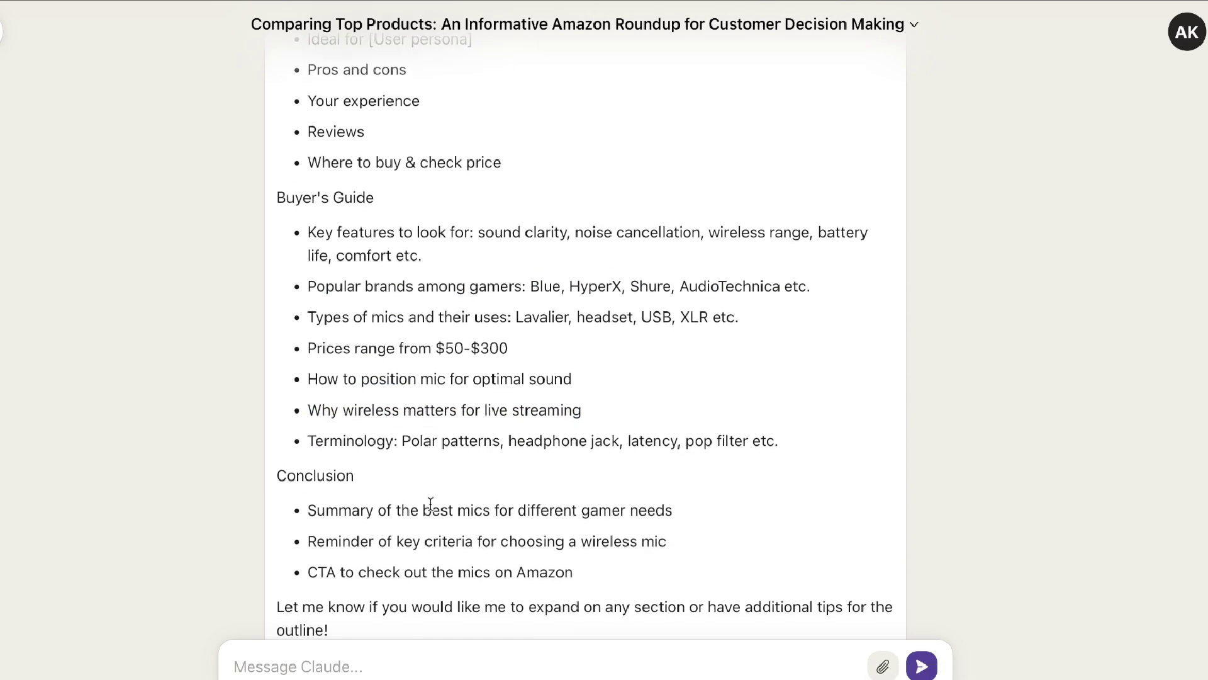
{"action": "scroll", "coordinate": [430, 504], "scroll_direction": "down", "scroll_amount": 2}
{"action": "scroll", "coordinate": [526, 476], "scroll_direction": "up", "scroll_amount": 20}
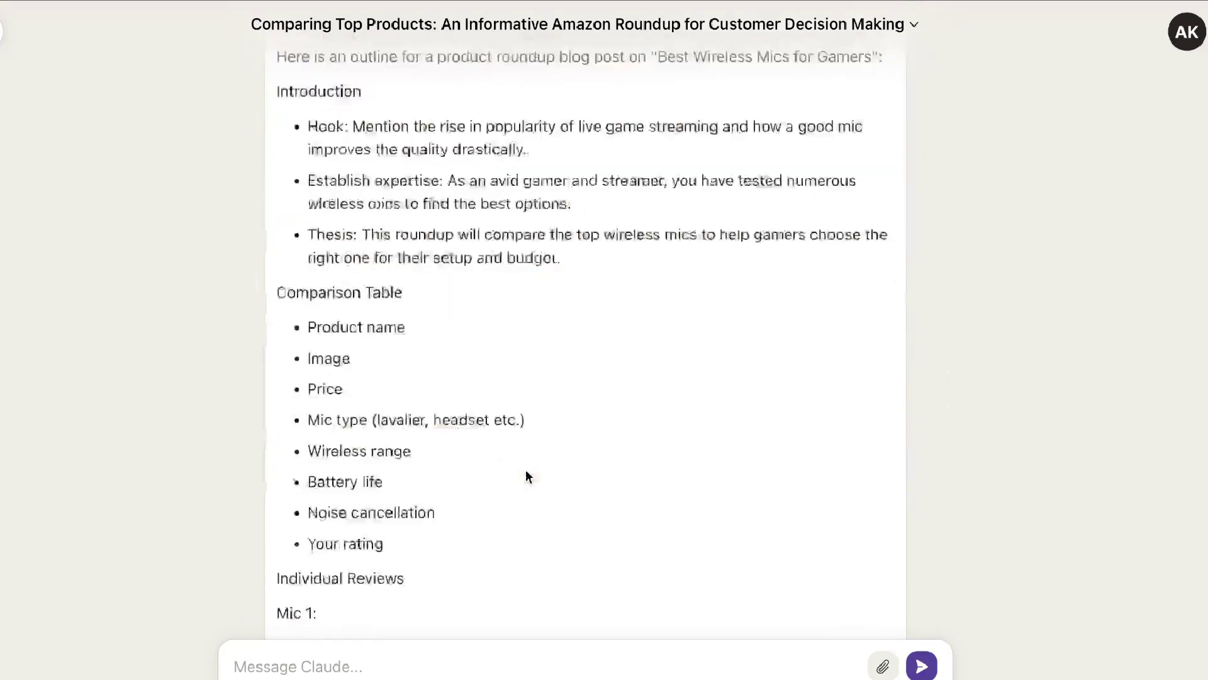
{"action": "scroll", "coordinate": [526, 477], "scroll_direction": "down", "scroll_amount": 2}
{"action": "scroll", "coordinate": [528, 477], "scroll_direction": "down", "scroll_amount": 9}
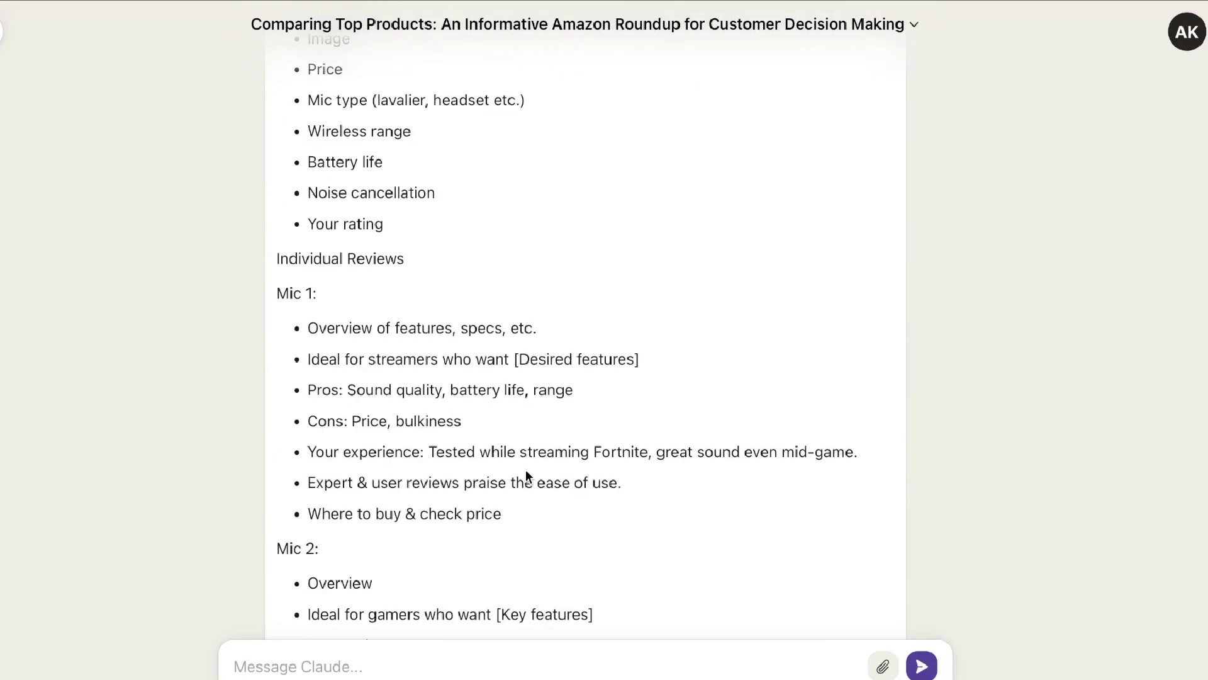
{"action": "scroll", "coordinate": [526, 477], "scroll_direction": "down", "scroll_amount": 15}
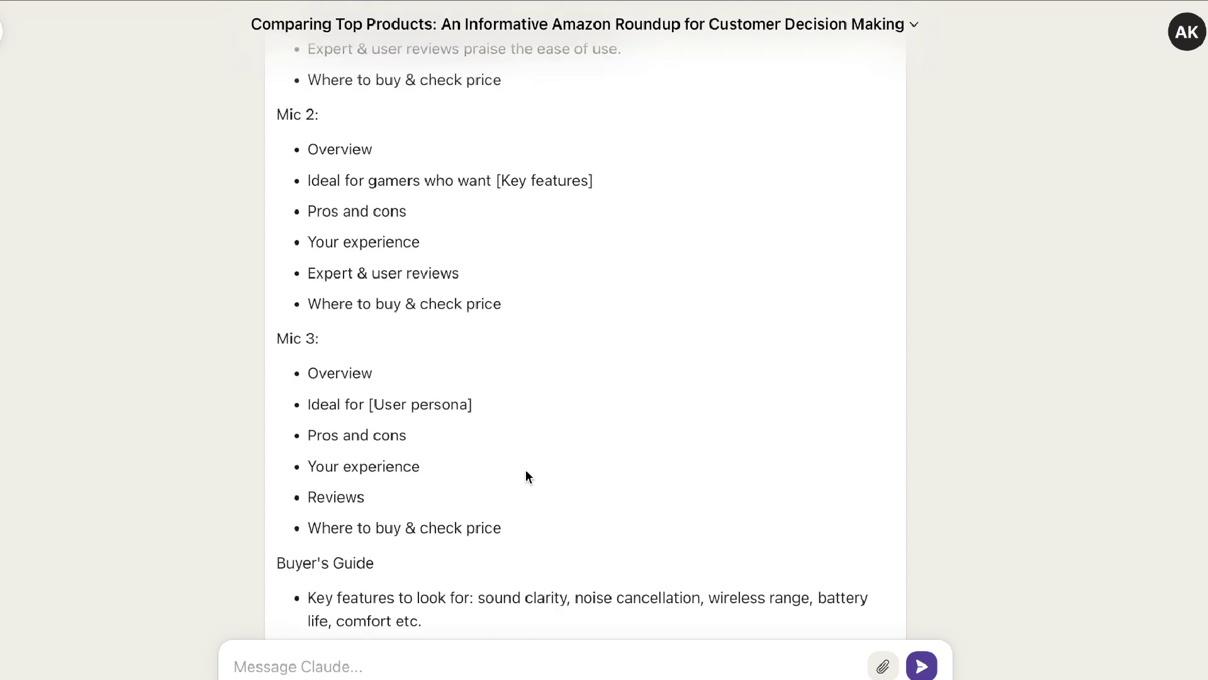
- Review the outline again, from the Comparison Table criteria through the Individual Reviews and Buyer's Guide to the Conclusion
{"action": "scroll", "coordinate": [527, 471], "scroll_direction": "down", "scroll_amount": 4}
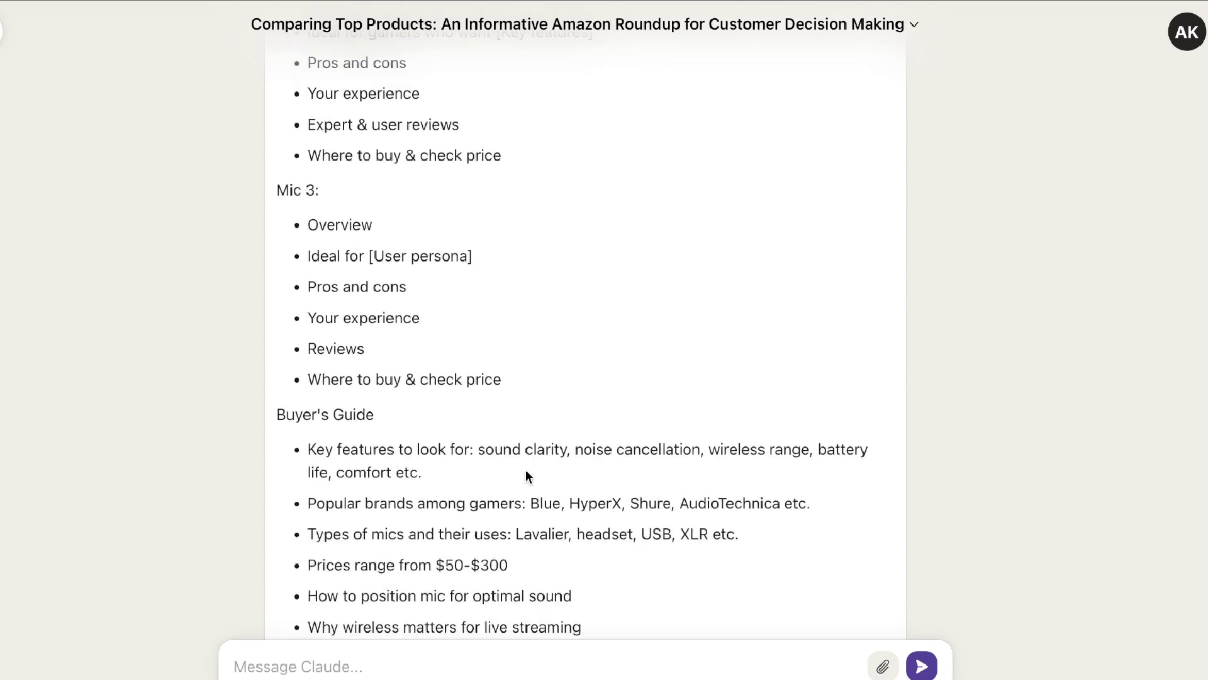
{"action": "scroll", "coordinate": [512, 432], "scroll_direction": "up", "scroll_amount": 5}
{"action": "scroll", "coordinate": [491, 313], "scroll_direction": "down", "scroll_amount": 5}
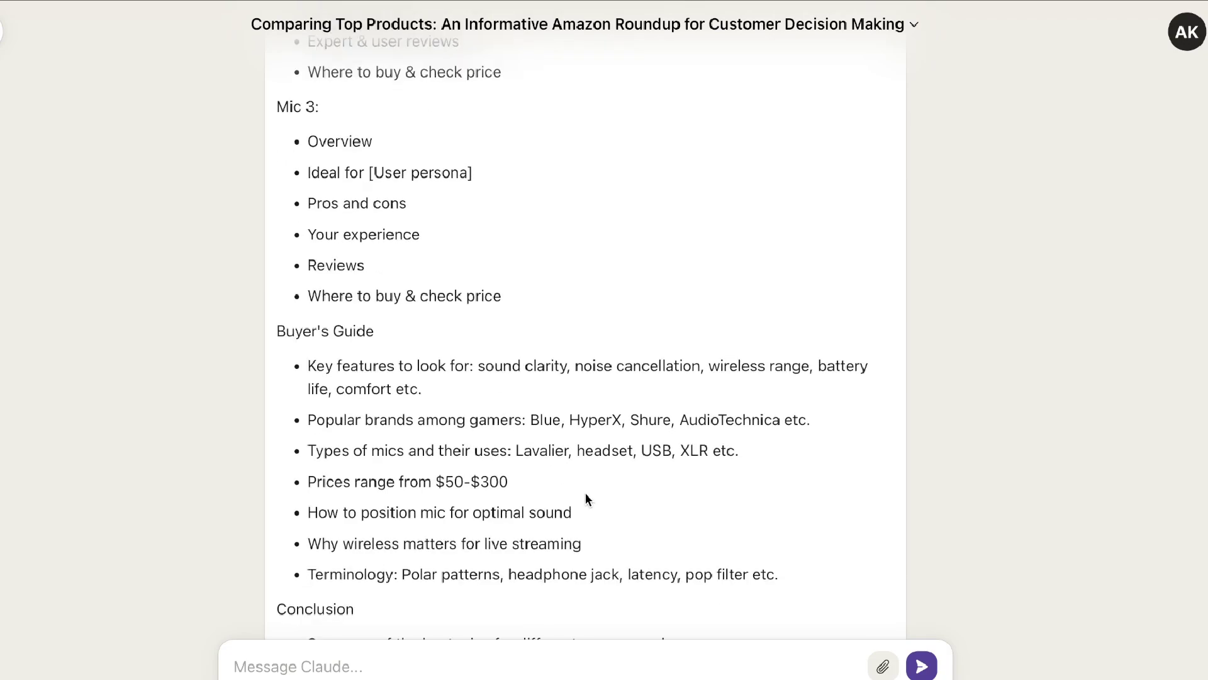
{"action": "scroll", "coordinate": [588, 496], "scroll_direction": "up", "scroll_amount": 12}
{"action": "scroll", "coordinate": [588, 496], "scroll_direction": "up", "scroll_amount": 7}
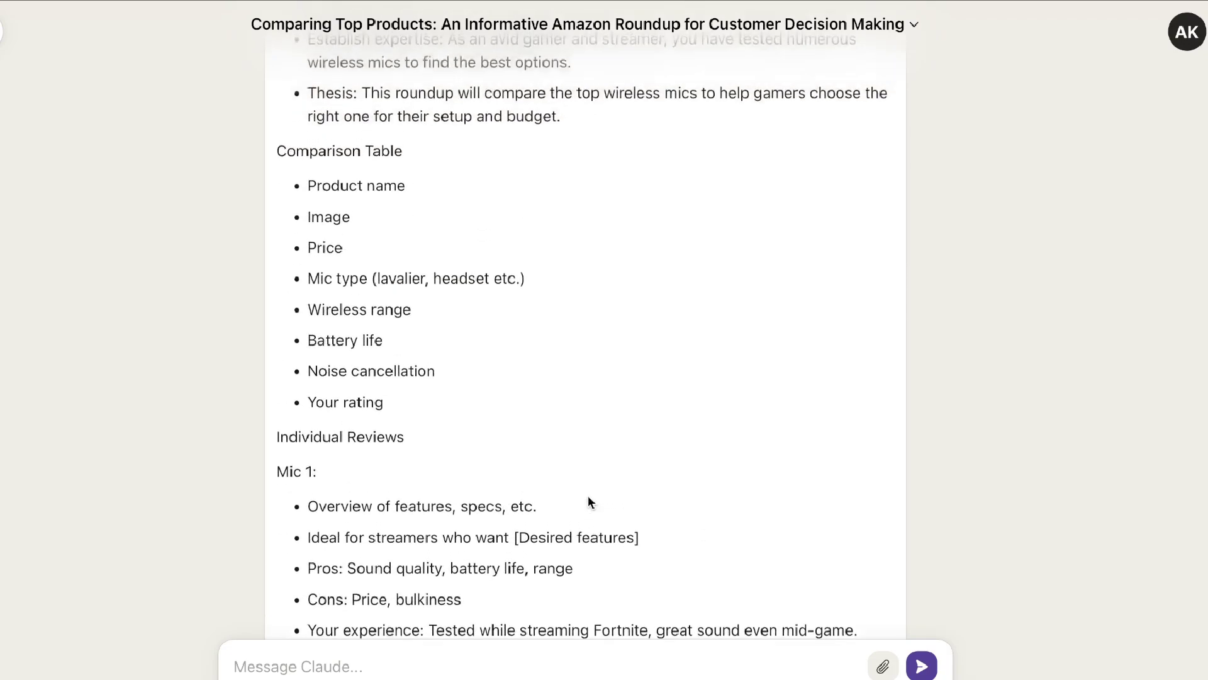
{"action": "scroll", "coordinate": [588, 496], "scroll_direction": "down", "scroll_amount": 6}
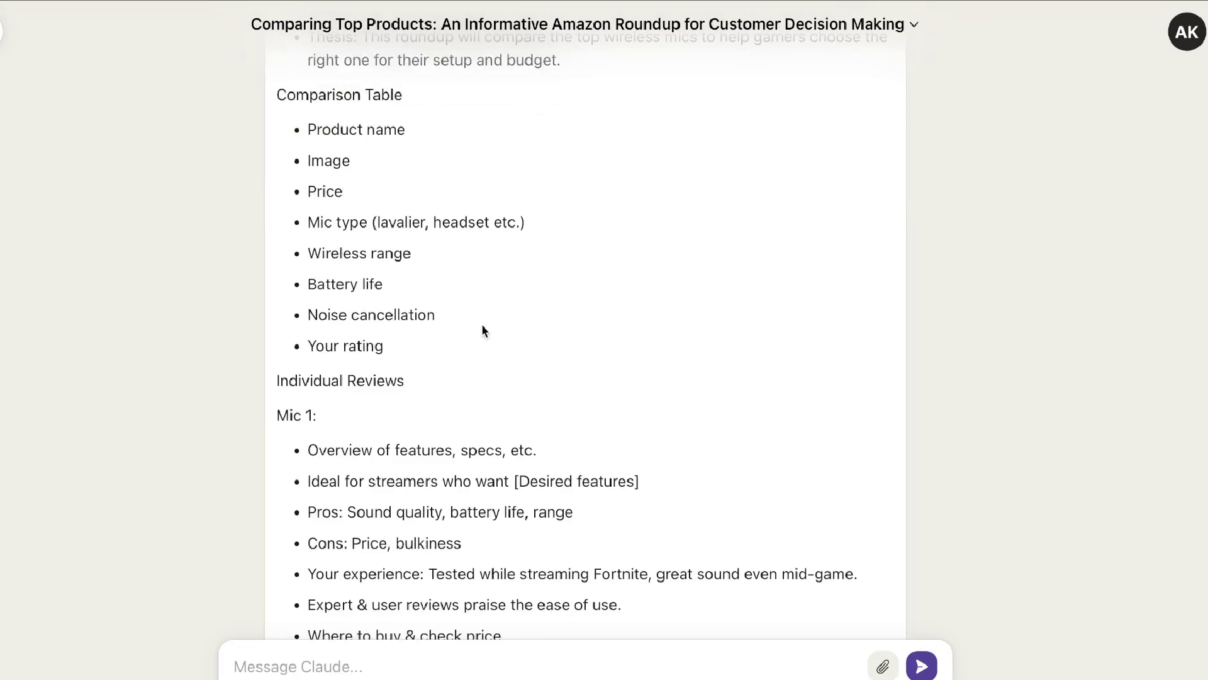
{"action": "scroll", "coordinate": [431, 353], "scroll_direction": "down", "scroll_amount": 7}
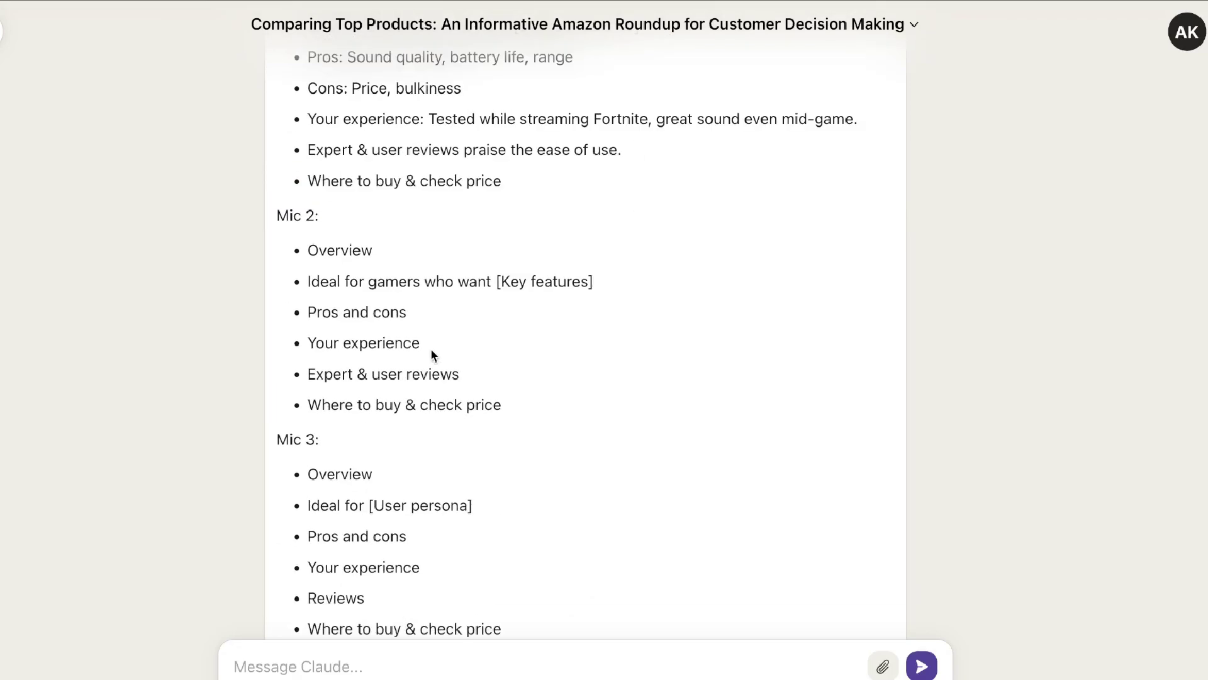
{"action": "scroll", "coordinate": [431, 352], "scroll_direction": "down", "scroll_amount": 11}
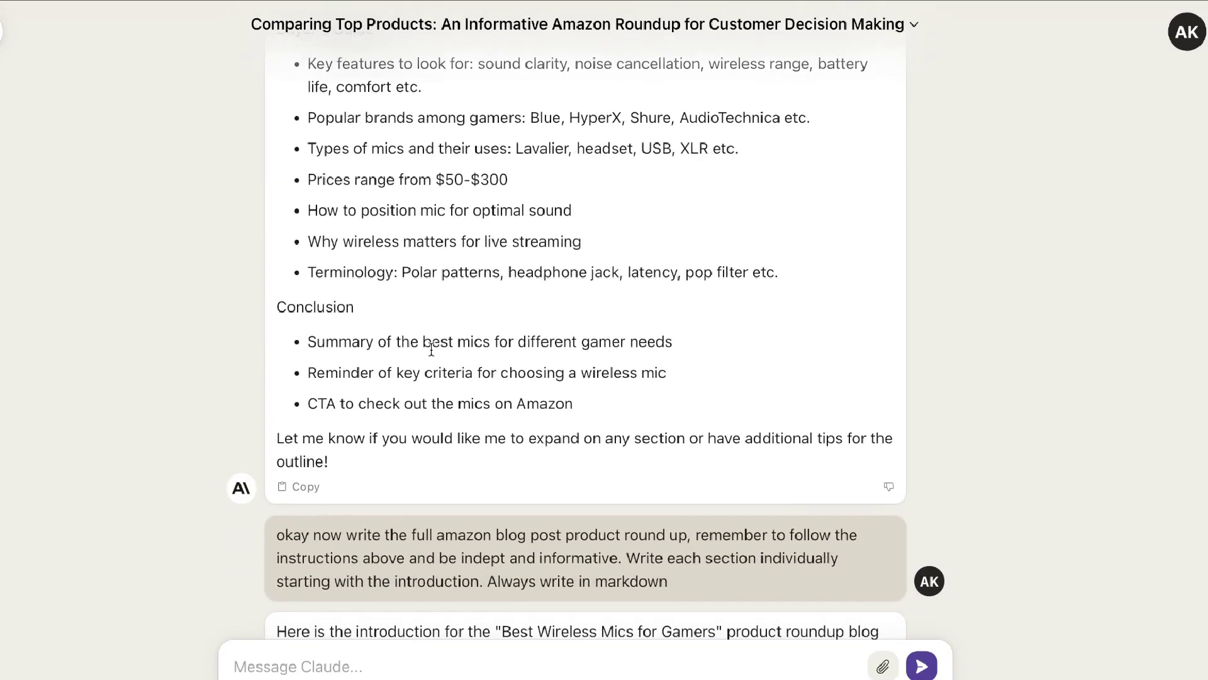
- Highlight the prompt asking for the full Amazon blog post, written section by section in markdown starting with the introduction
{"action": "scroll", "coordinate": [432, 351], "scroll_direction": "down", "scroll_amount": 2}
{"action": "scroll", "coordinate": [431, 350], "scroll_direction": "down", "scroll_amount": 1}
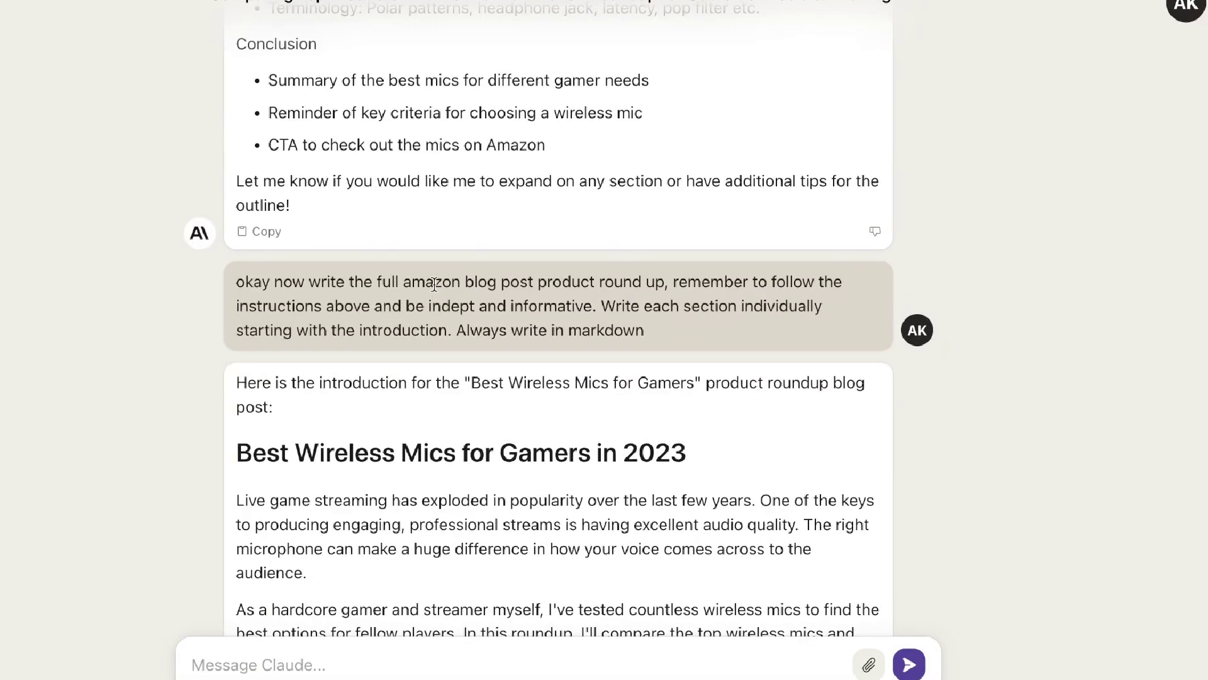
{"action": "triple_click", "coordinate": [417, 293]}
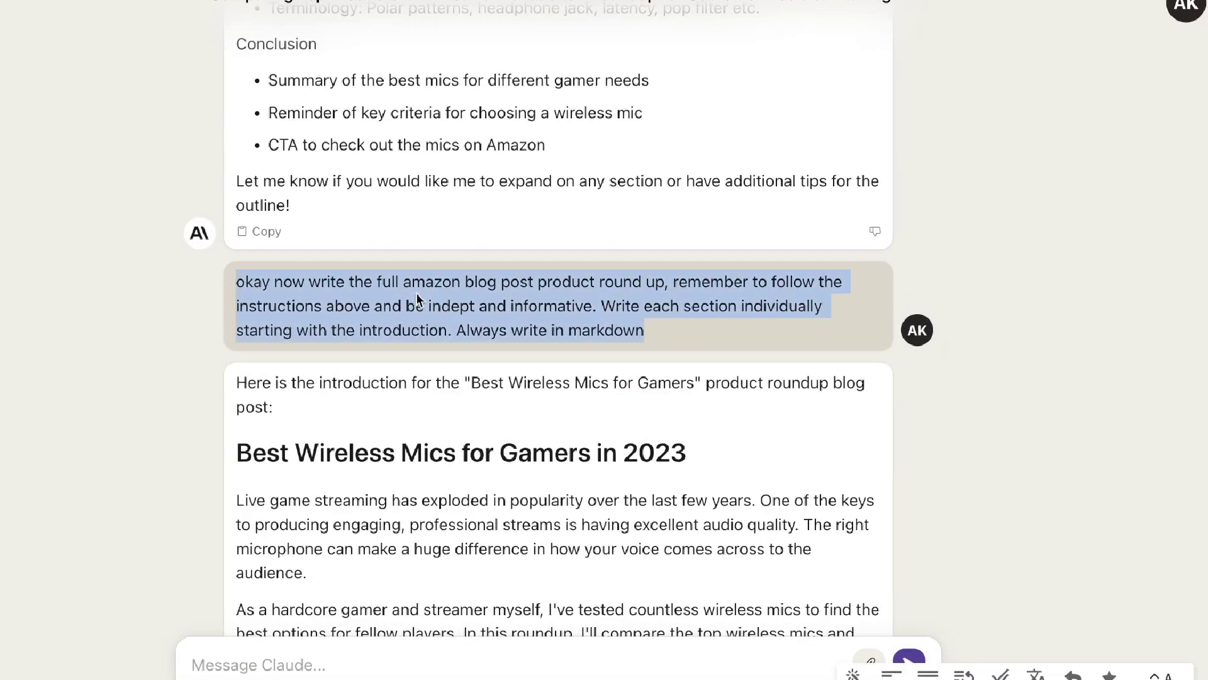
{"action": "left_click", "coordinate": [662, 328]}
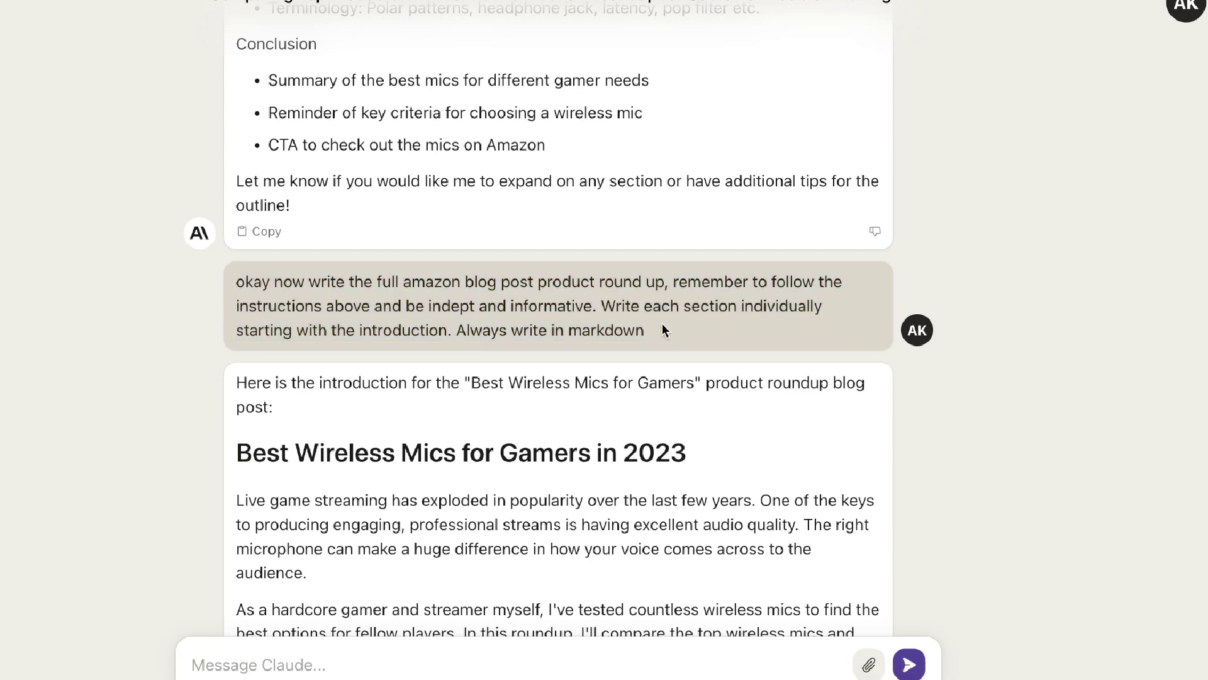
{"action": "triple_click", "coordinate": [659, 323]}
{"action": "scroll", "coordinate": [684, 344], "scroll_direction": "down", "scroll_amount": 1}
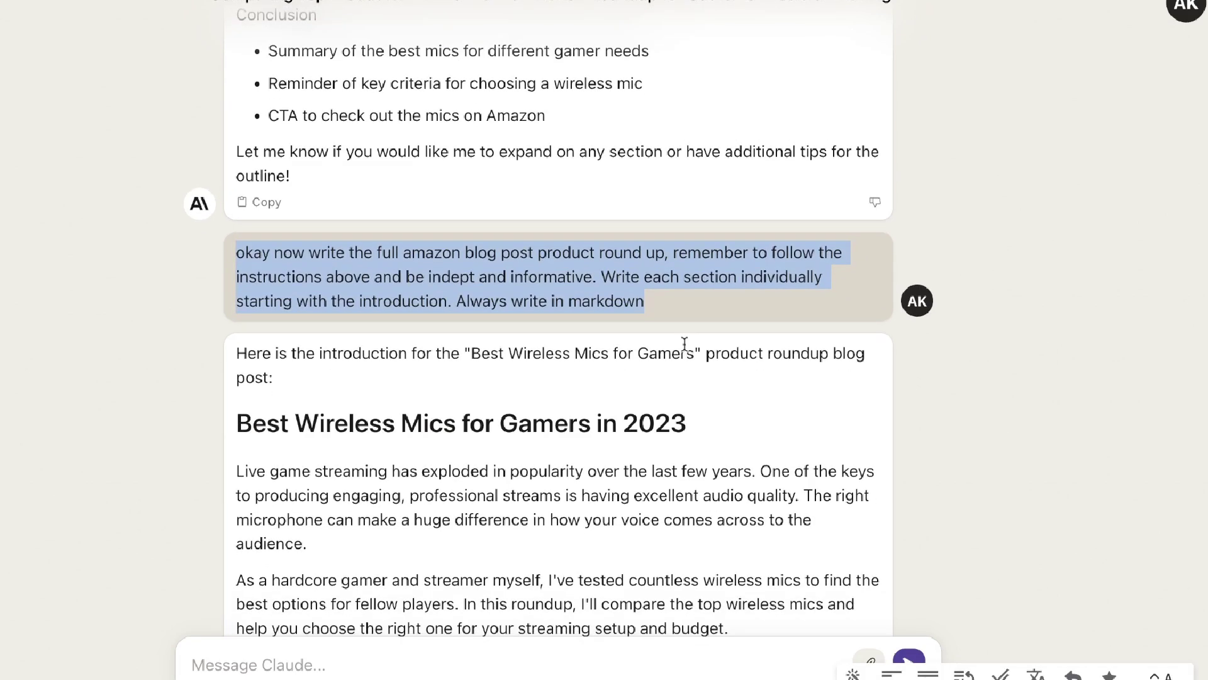
- Check the outline against the generated introduction, then highlight its heading "Best Wireless Mics for Gamers in 2023"
{"action": "scroll", "coordinate": [685, 344], "scroll_direction": "down", "scroll_amount": 3}
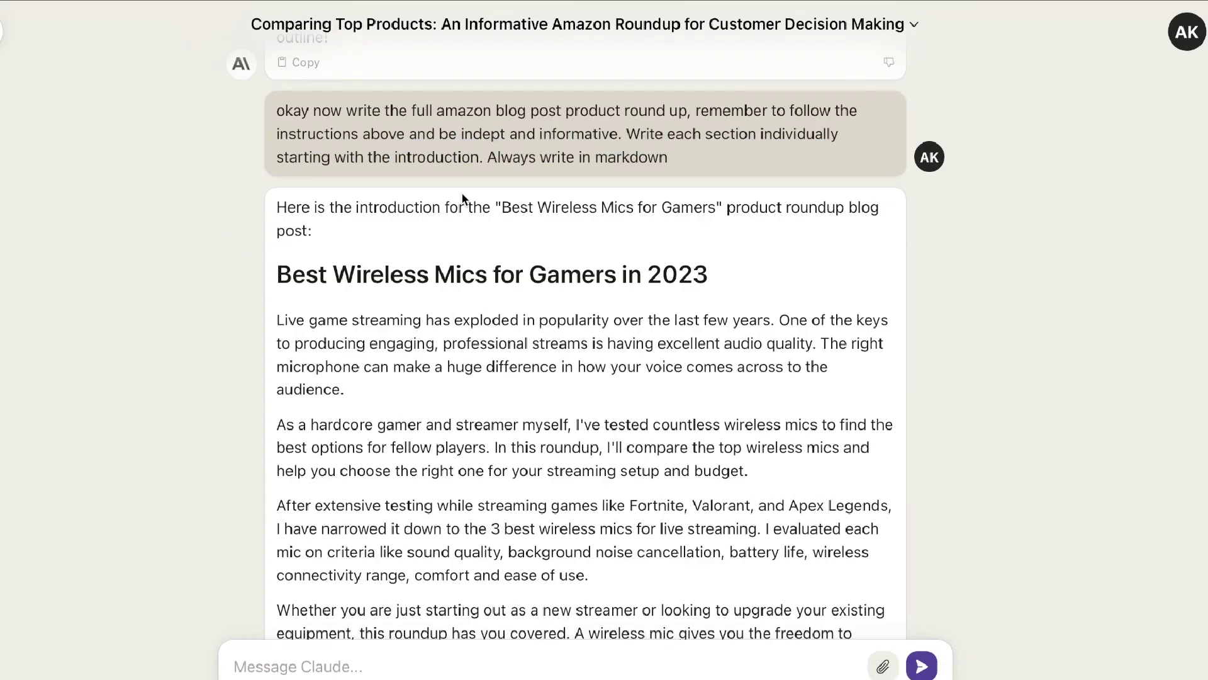
{"action": "scroll", "coordinate": [462, 192], "scroll_direction": "up", "scroll_amount": 10}
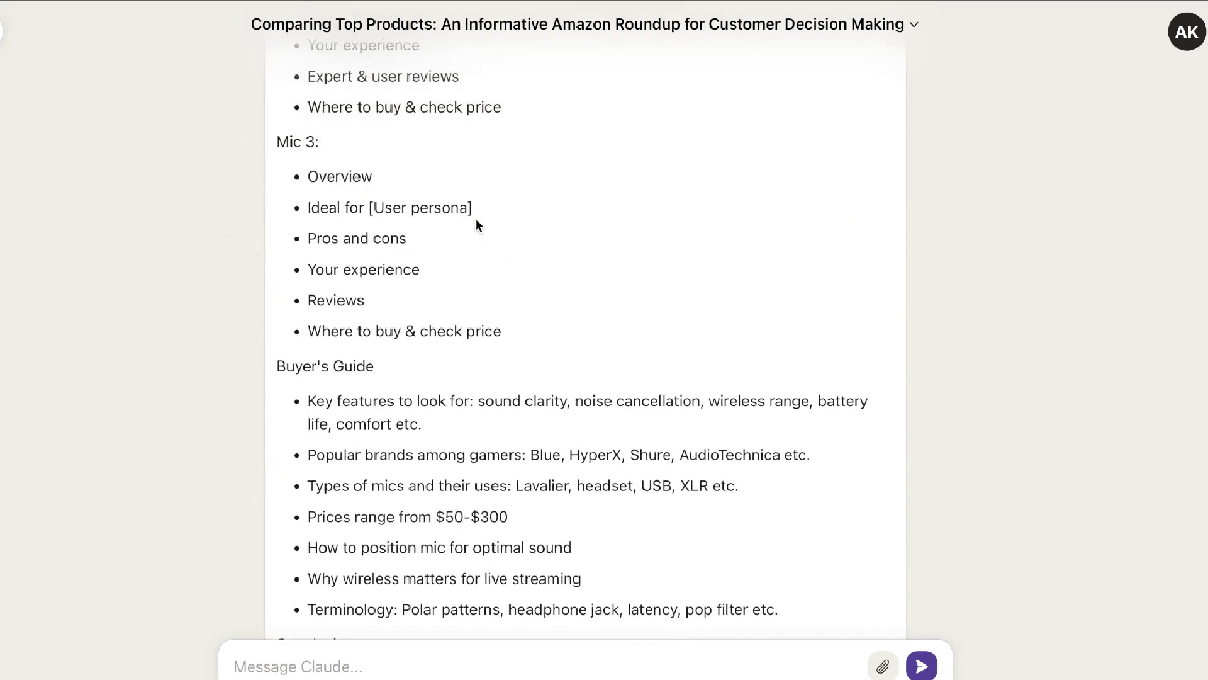
{"action": "scroll", "coordinate": [477, 225], "scroll_direction": "down", "scroll_amount": 15}
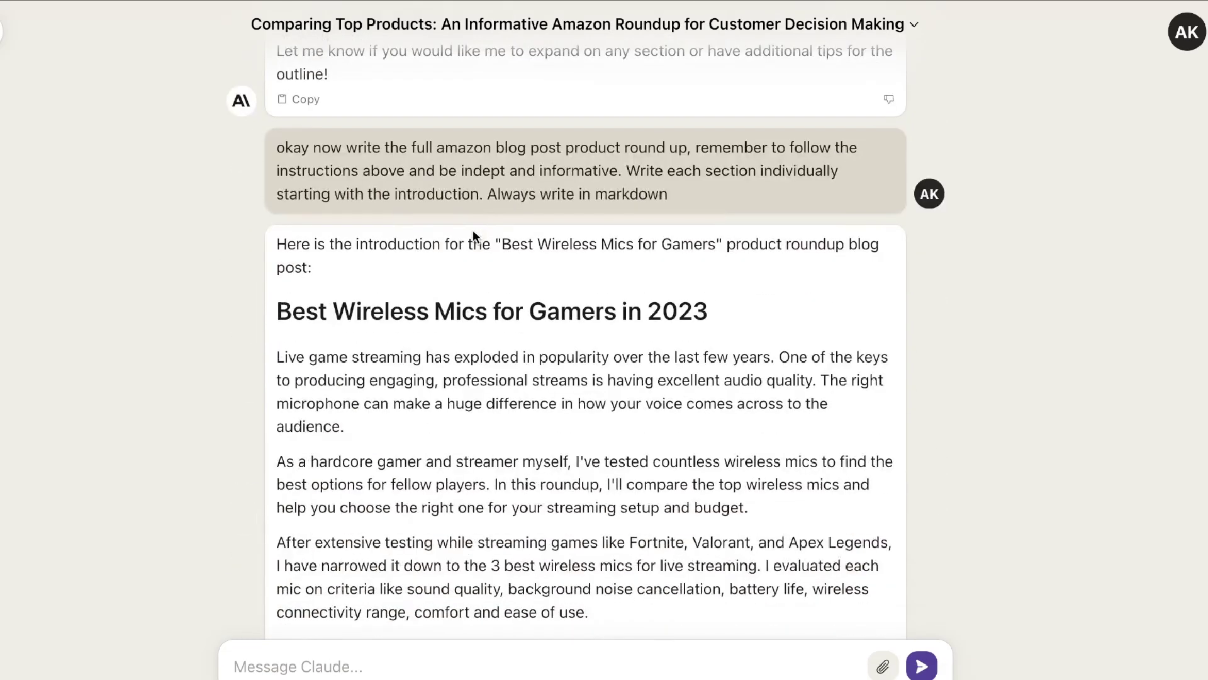
{"action": "scroll", "coordinate": [473, 234], "scroll_direction": "down", "scroll_amount": 1}
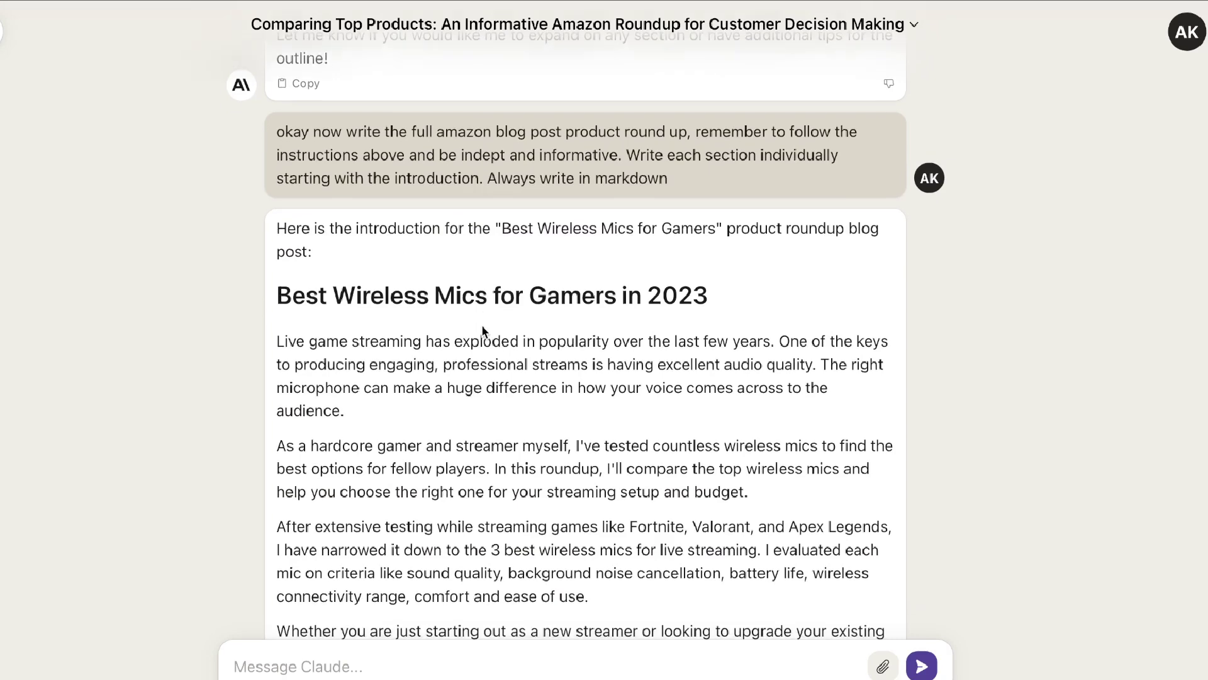
{"action": "double_click", "coordinate": [365, 291]}
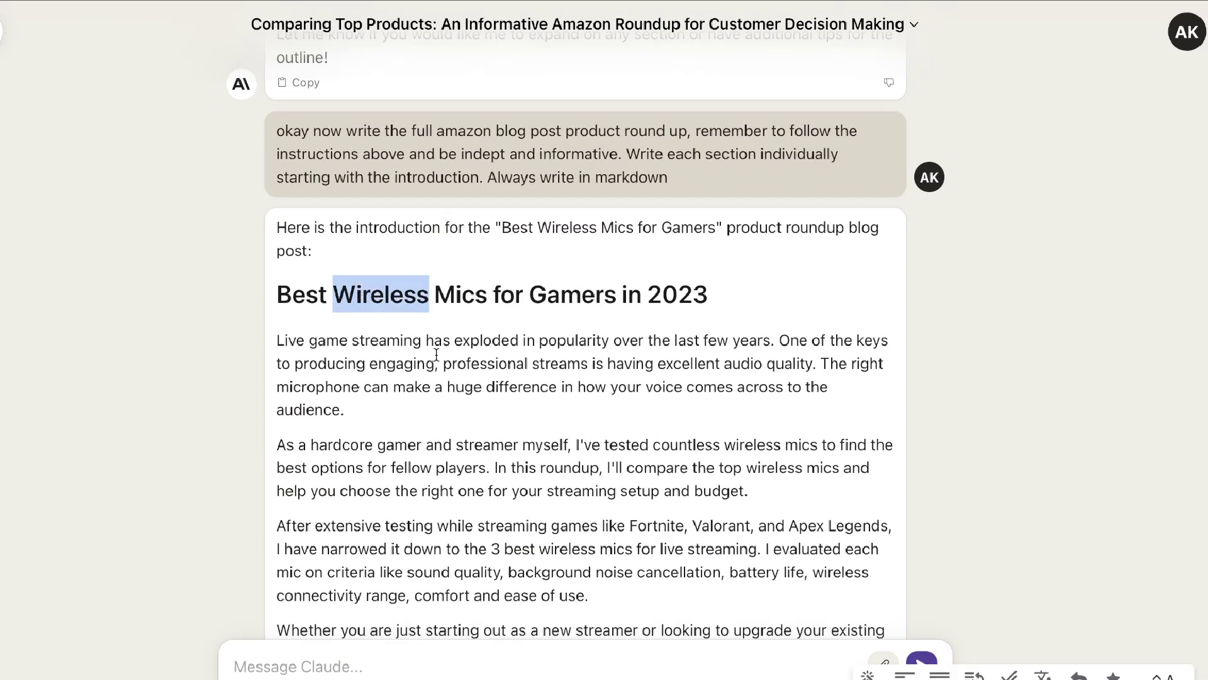
{"action": "scroll", "coordinate": [480, 361], "scroll_direction": "down", "scroll_amount": 2}
{"action": "triple_click", "coordinate": [453, 234]}
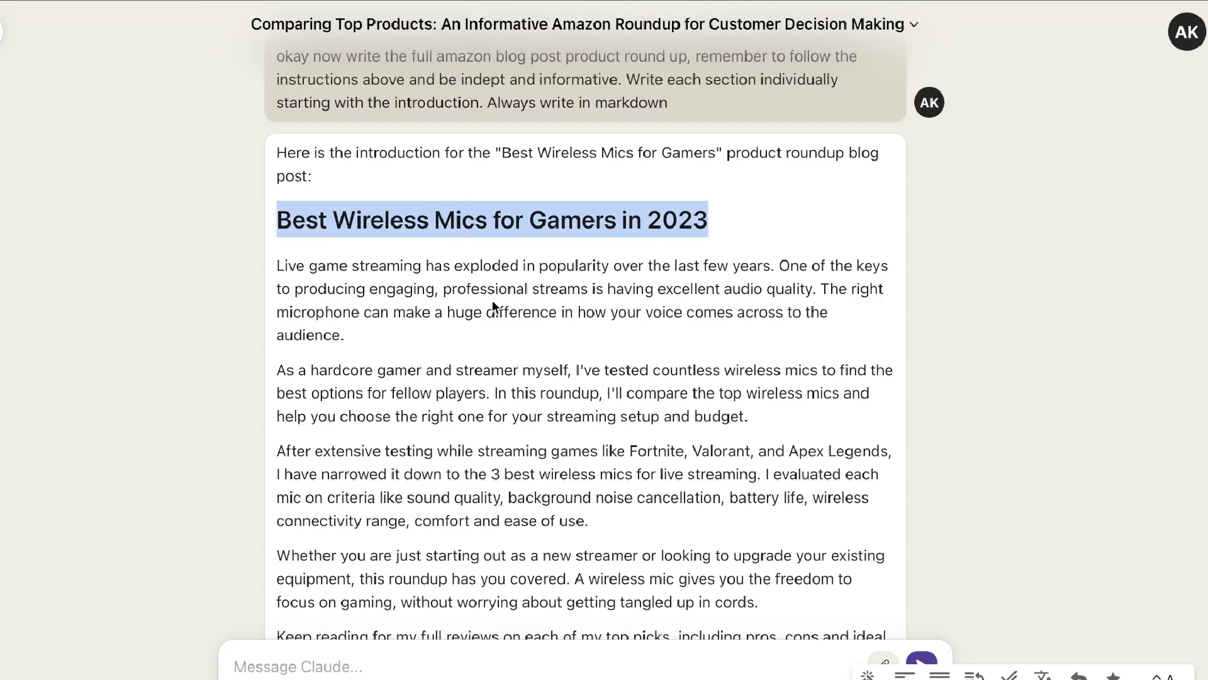
{"action": "scroll", "coordinate": [492, 307], "scroll_direction": "down", "scroll_amount": 1}
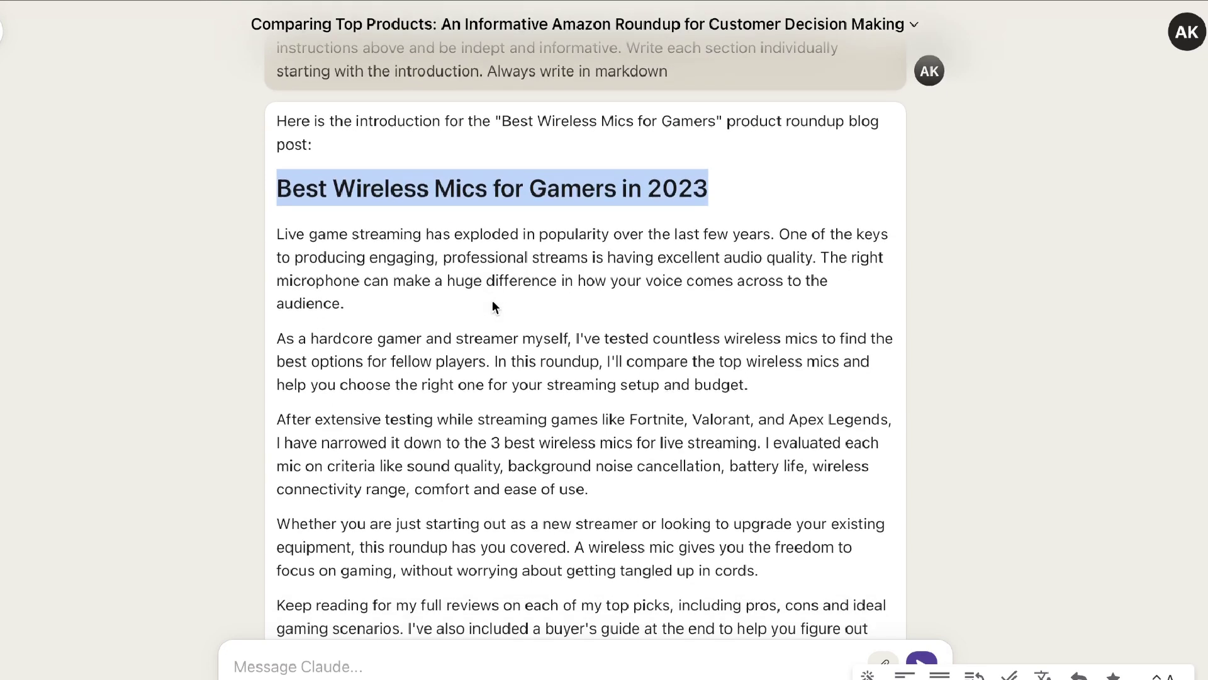
- Highlight the introduction's "As a hardcore gamer" paragraph, then the sentence starting "After extensive testing"
{"action": "triple_click", "coordinate": [486, 336]}
{"action": "scroll", "coordinate": [486, 336], "scroll_direction": "down", "scroll_amount": 1}
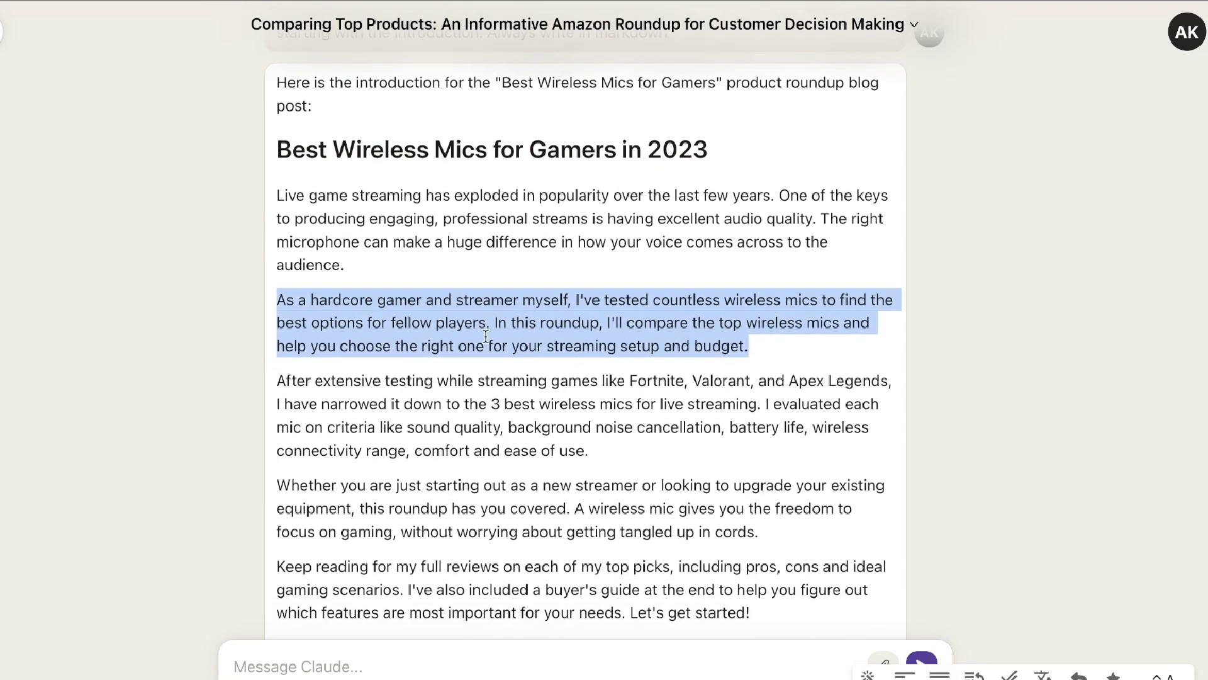
{"action": "left_click", "coordinate": [482, 371]}
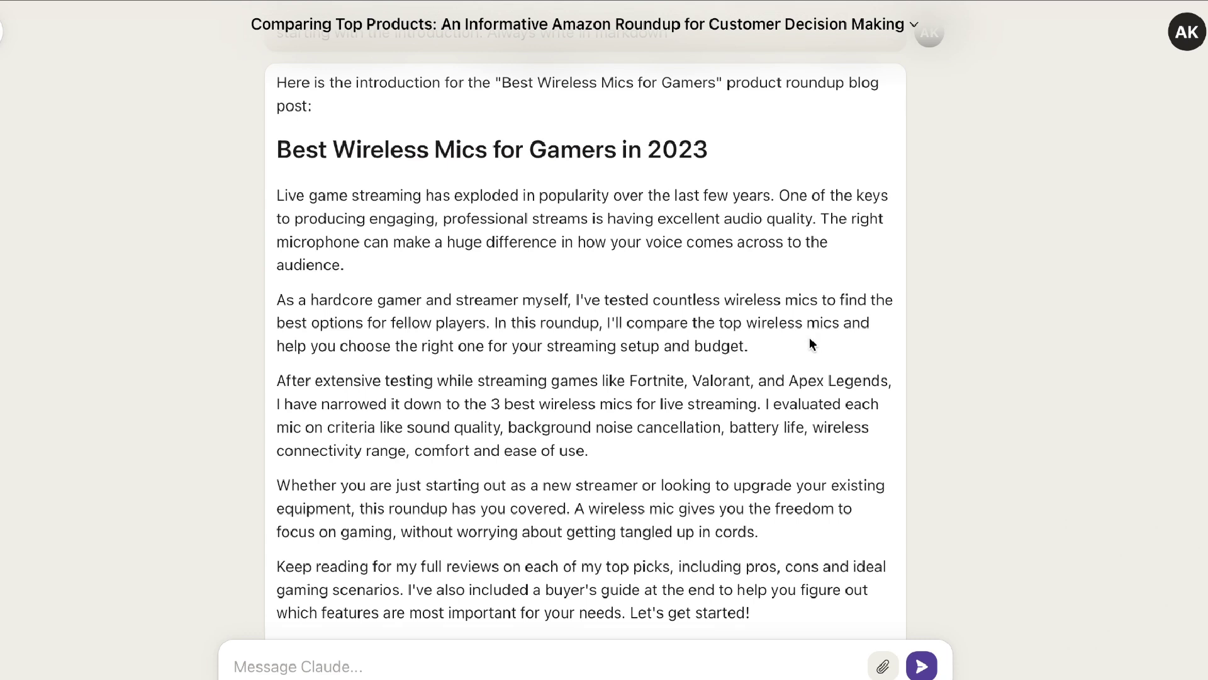
{"action": "left_click_drag", "start_coordinate": [785, 347], "coordinate": [448, 301]}
{"action": "left_click", "coordinate": [463, 354]}
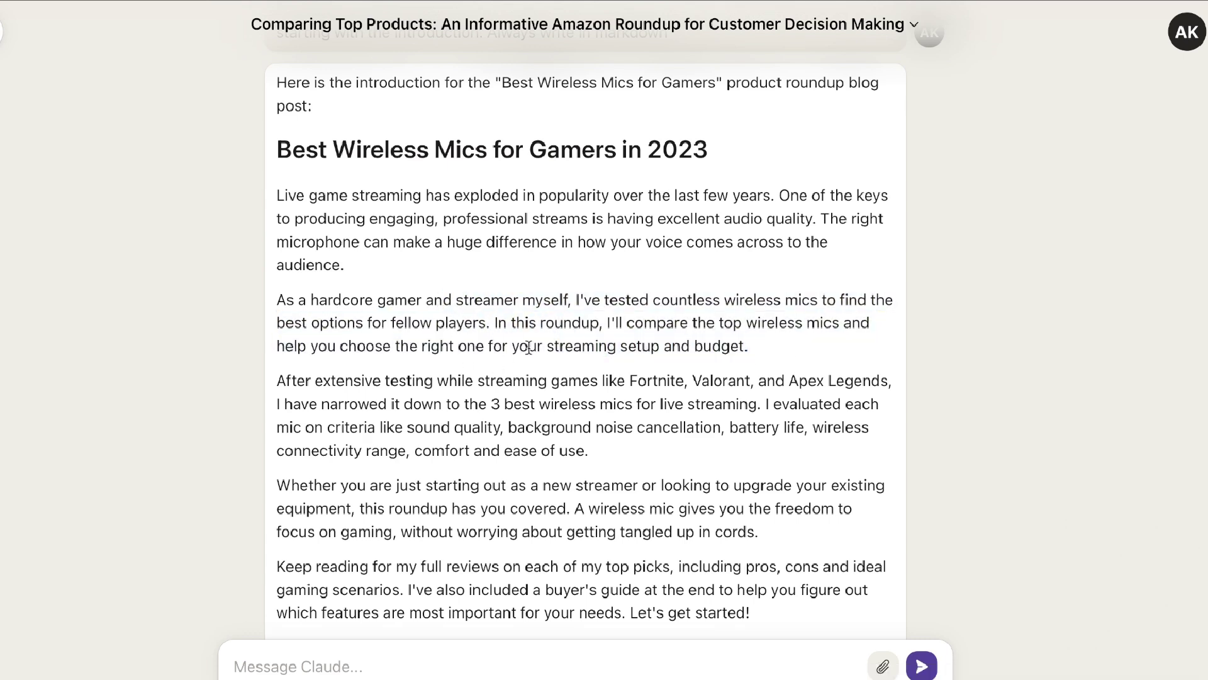
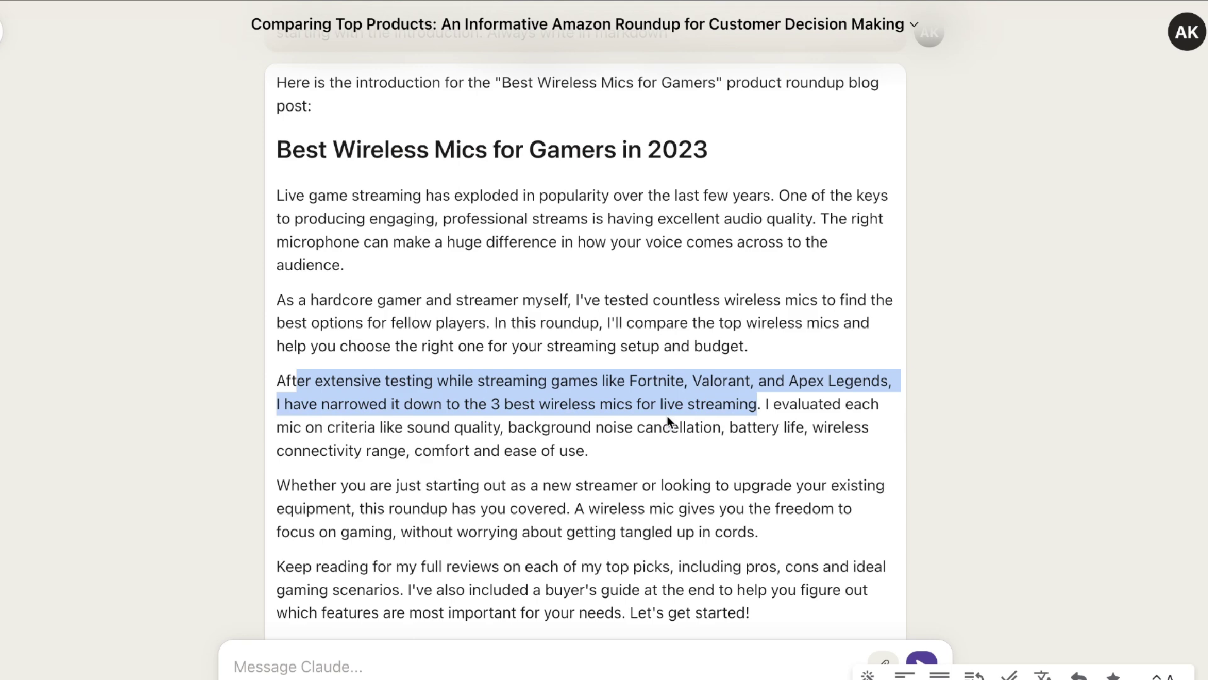
- Read the rest of the introduction down to the "continue" prompt, then look back at the outline and the writing prompt
{"action": "scroll", "coordinate": [668, 417], "scroll_direction": "down", "scroll_amount": 1}
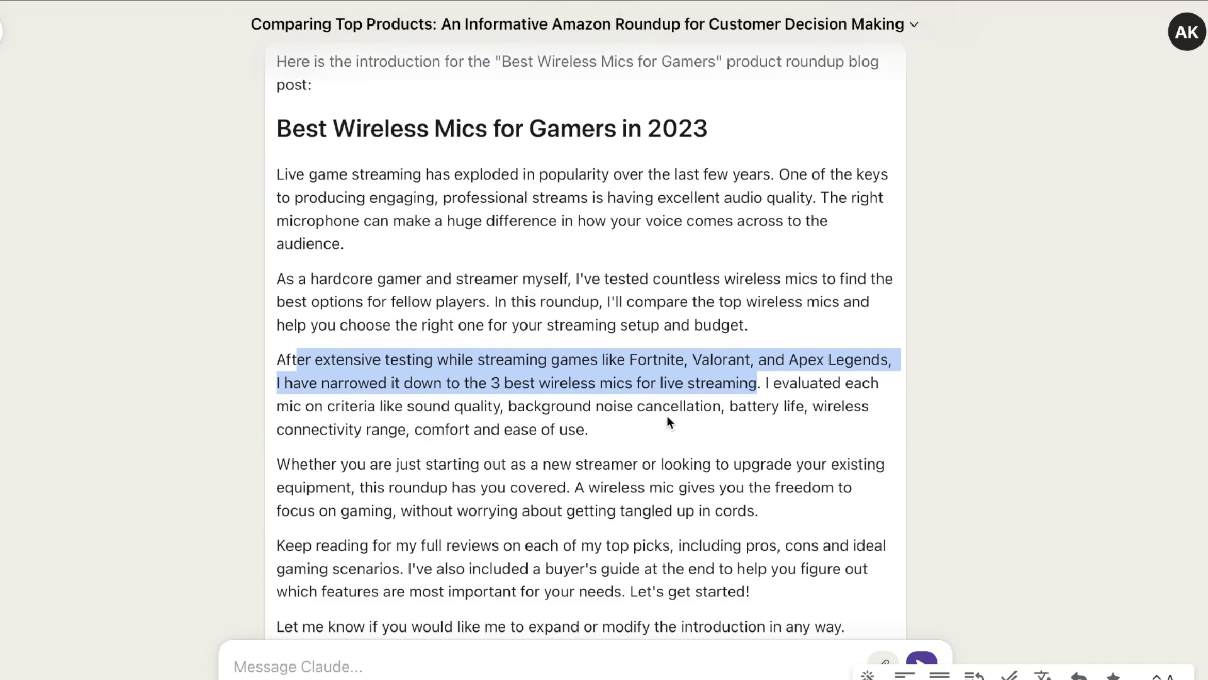
{"action": "scroll", "coordinate": [668, 416], "scroll_direction": "down", "scroll_amount": 1}
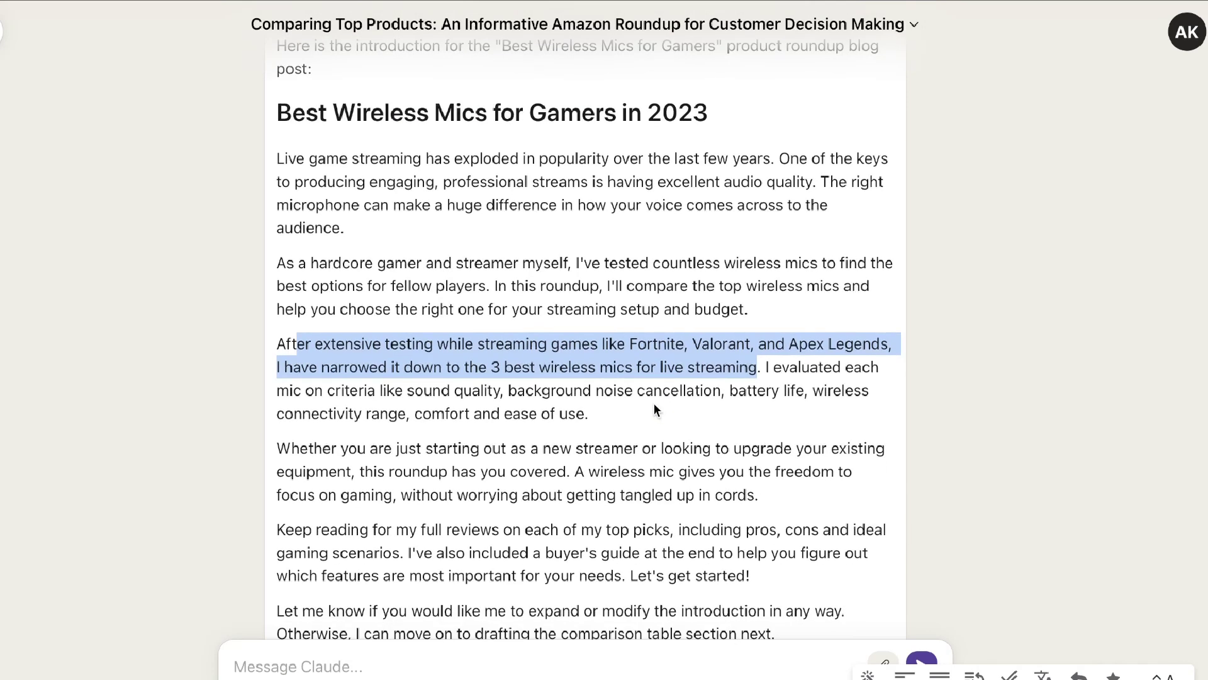
{"action": "scroll", "coordinate": [655, 406], "scroll_direction": "down", "scroll_amount": 4}
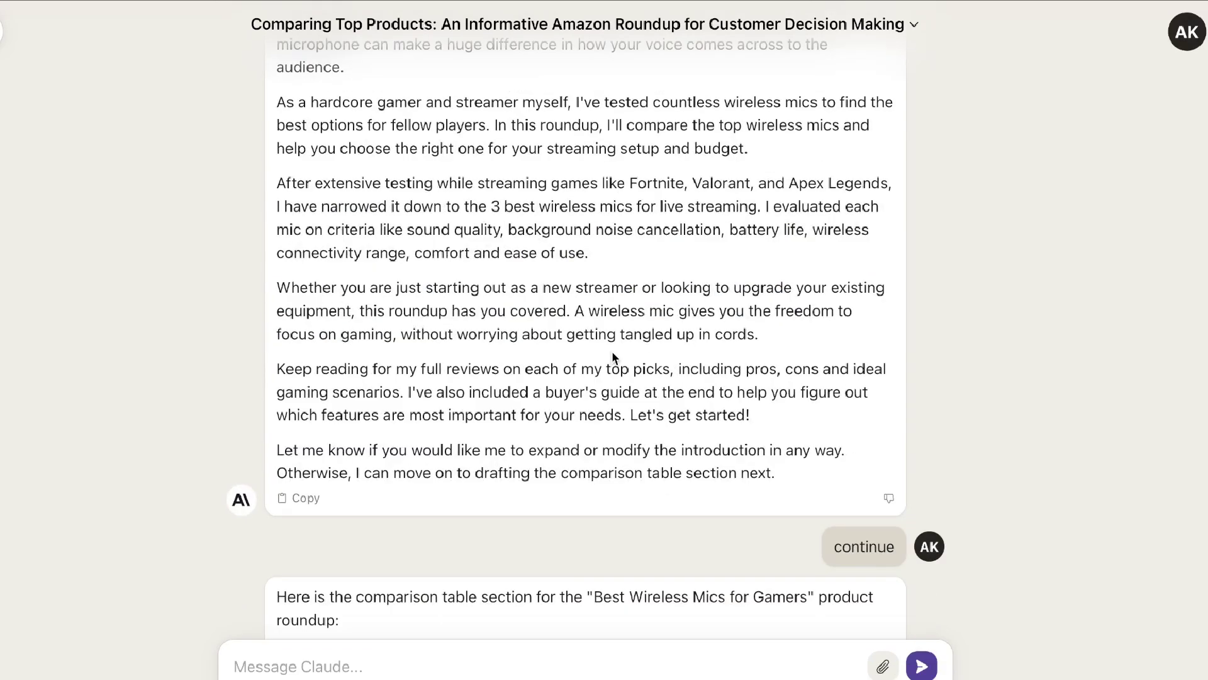
{"action": "scroll", "coordinate": [612, 351], "scroll_direction": "up", "scroll_amount": 10}
{"action": "scroll", "coordinate": [612, 353], "scroll_direction": "up", "scroll_amount": 15}
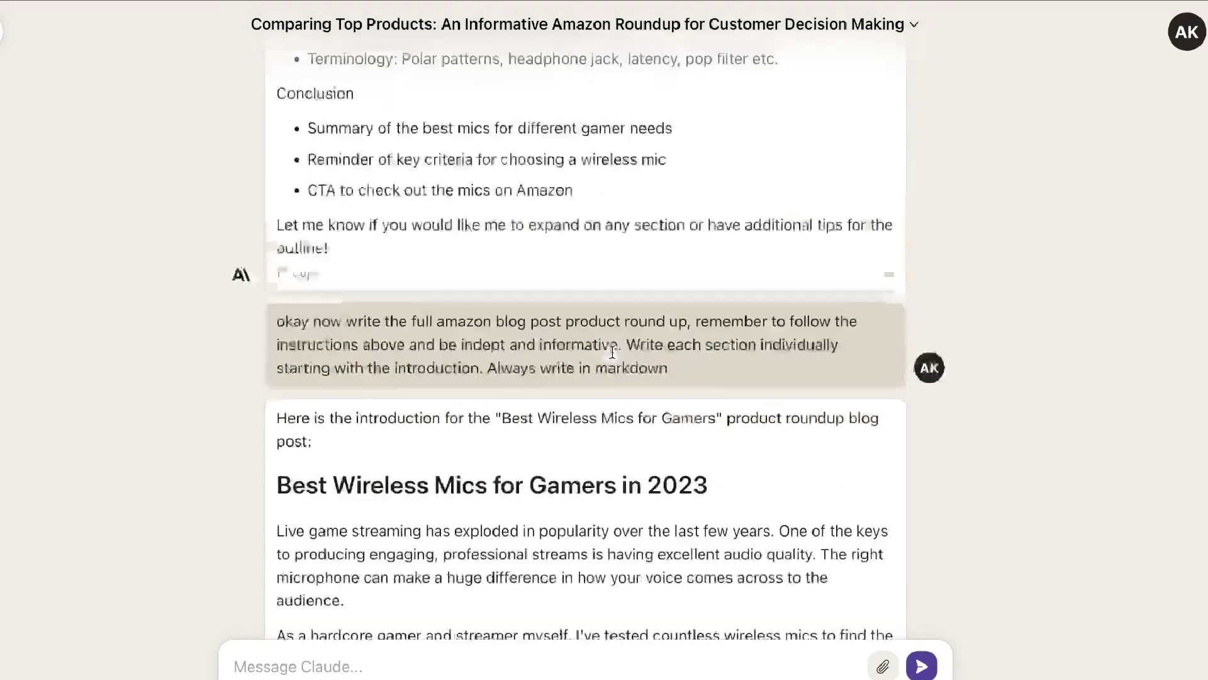
{"action": "scroll", "coordinate": [612, 351], "scroll_direction": "down", "scroll_amount": 18}
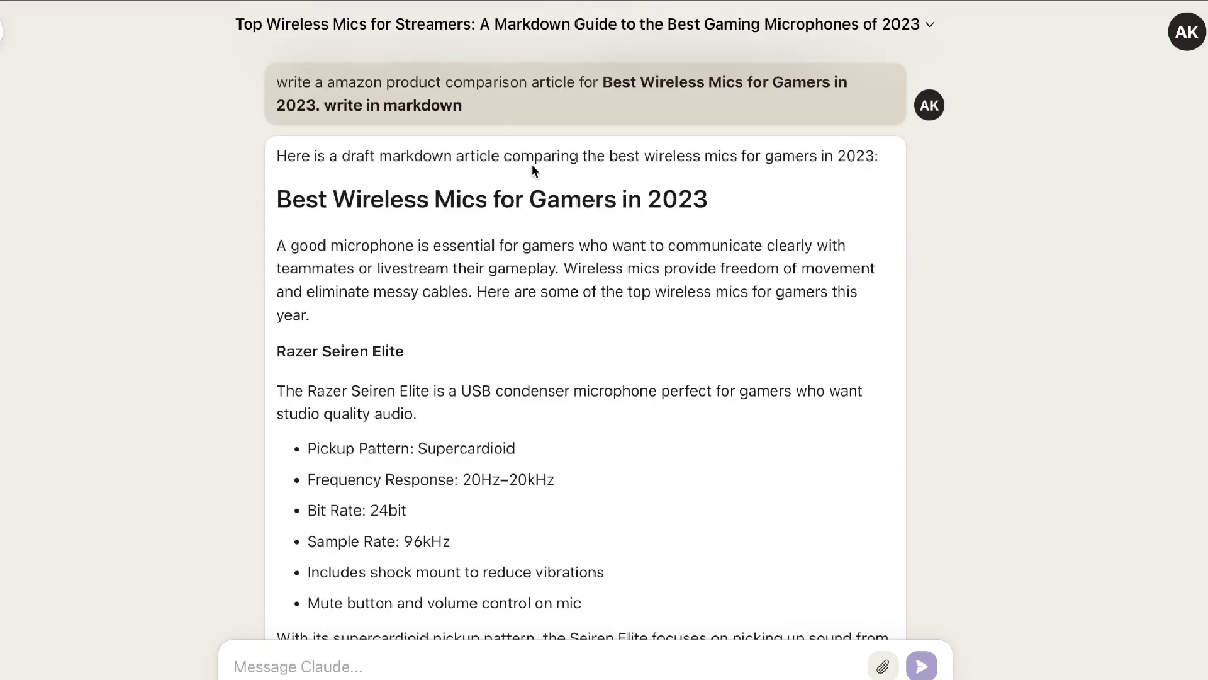
- In the "Top Wireless Mics for Streamers" conversation, highlight the short prompt requesting an Amazon product comparison article, then clear the selection
{"action": "left_click_drag", "start_coordinate": [499, 102], "coordinate": [327, 82]}
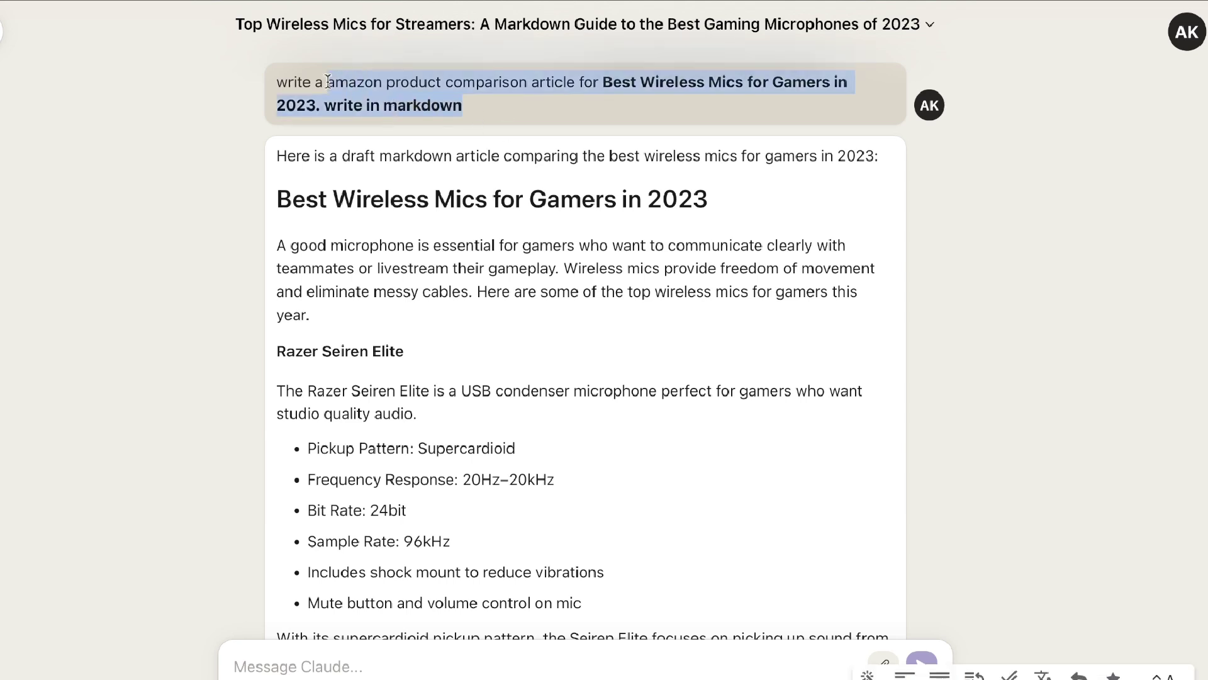
{"action": "left_click", "coordinate": [530, 90]}
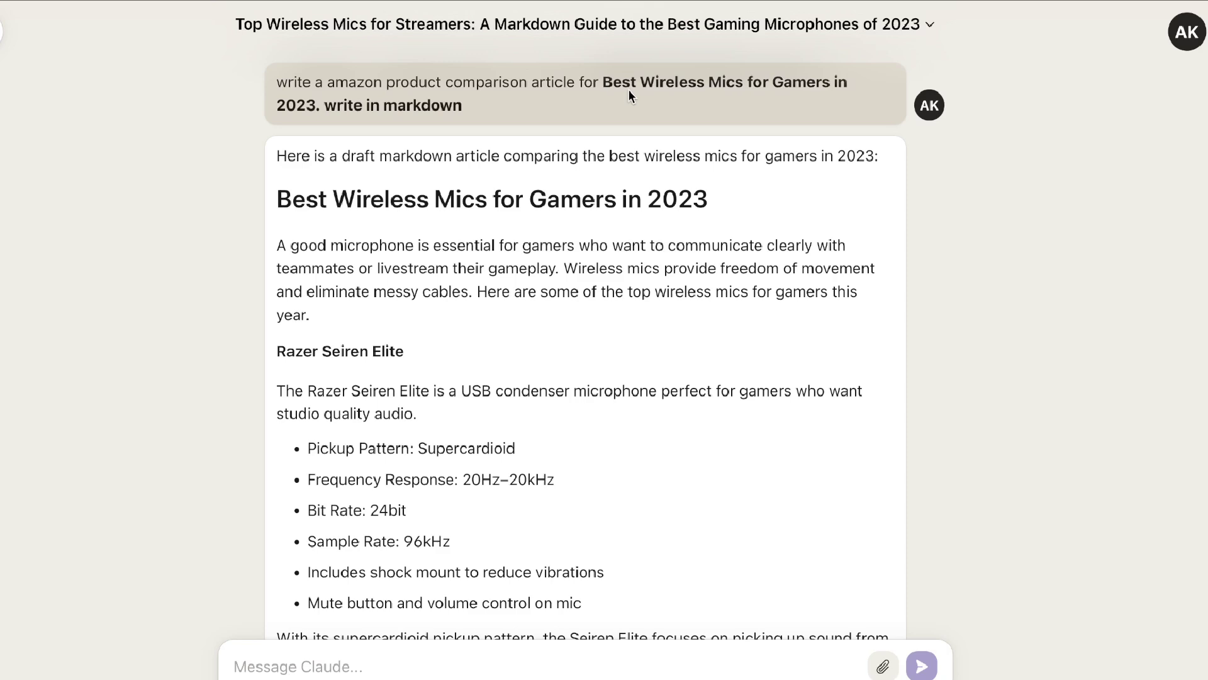
{"action": "scroll", "coordinate": [632, 112], "scroll_direction": "down", "scroll_amount": 3}
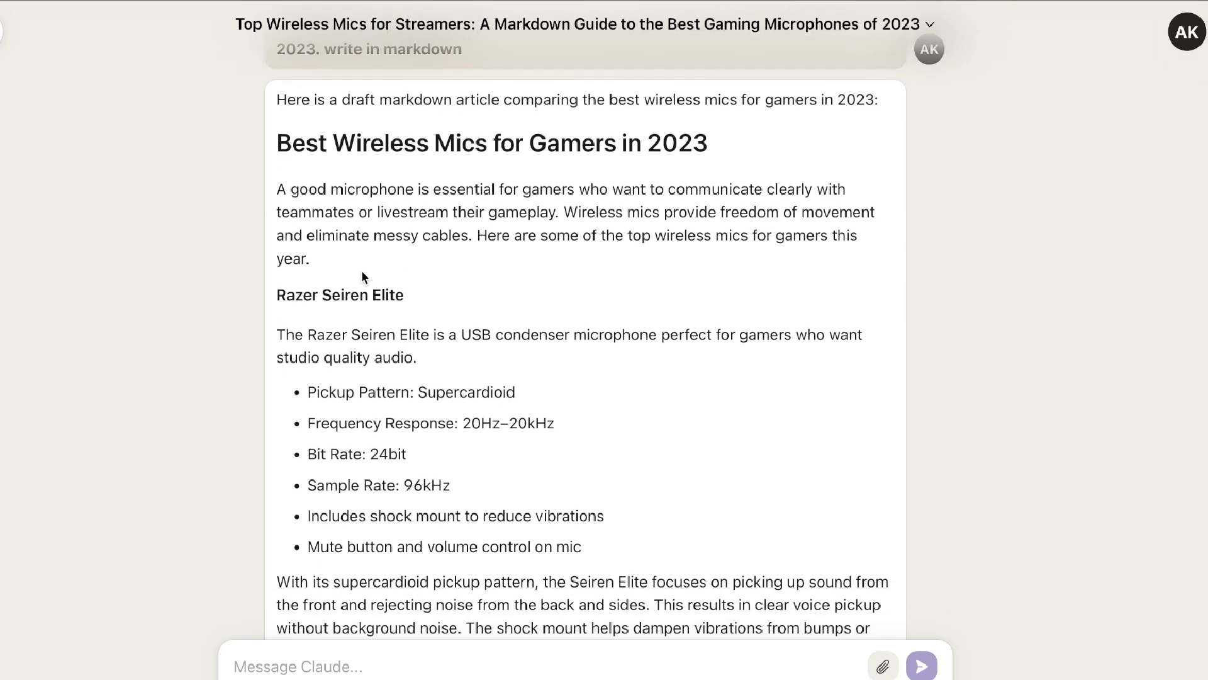
- Highlight the opening paragraph of the short-prompt article, skim its product sections, then highlight the paragraph again and clear the selection
{"action": "left_click_drag", "start_coordinate": [364, 276], "coordinate": [279, 189]}
{"action": "left_click", "coordinate": [441, 328]}
{"action": "scroll", "coordinate": [441, 328], "scroll_direction": "down", "scroll_amount": 15}
{"action": "scroll", "coordinate": [441, 328], "scroll_direction": "down", "scroll_amount": 20}
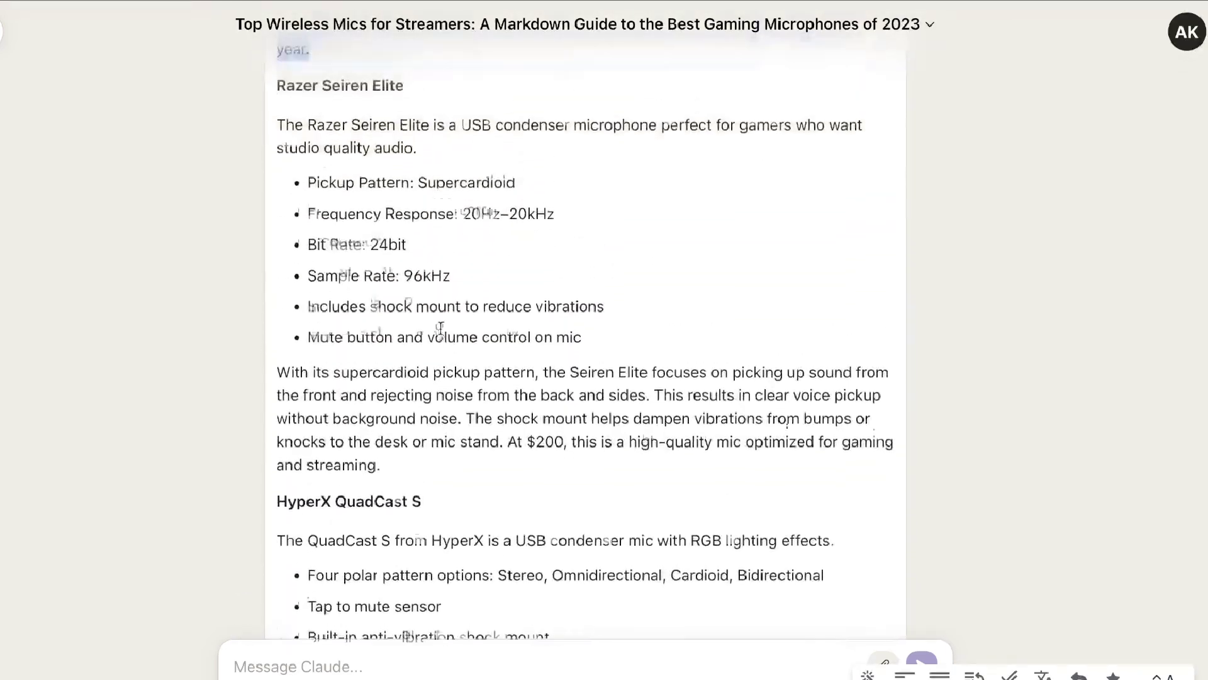
{"action": "scroll", "coordinate": [441, 328], "scroll_direction": "up", "scroll_amount": 12}
{"action": "left_click", "coordinate": [392, 260]}
{"action": "left_click_drag", "start_coordinate": [357, 268], "coordinate": [269, 197]}
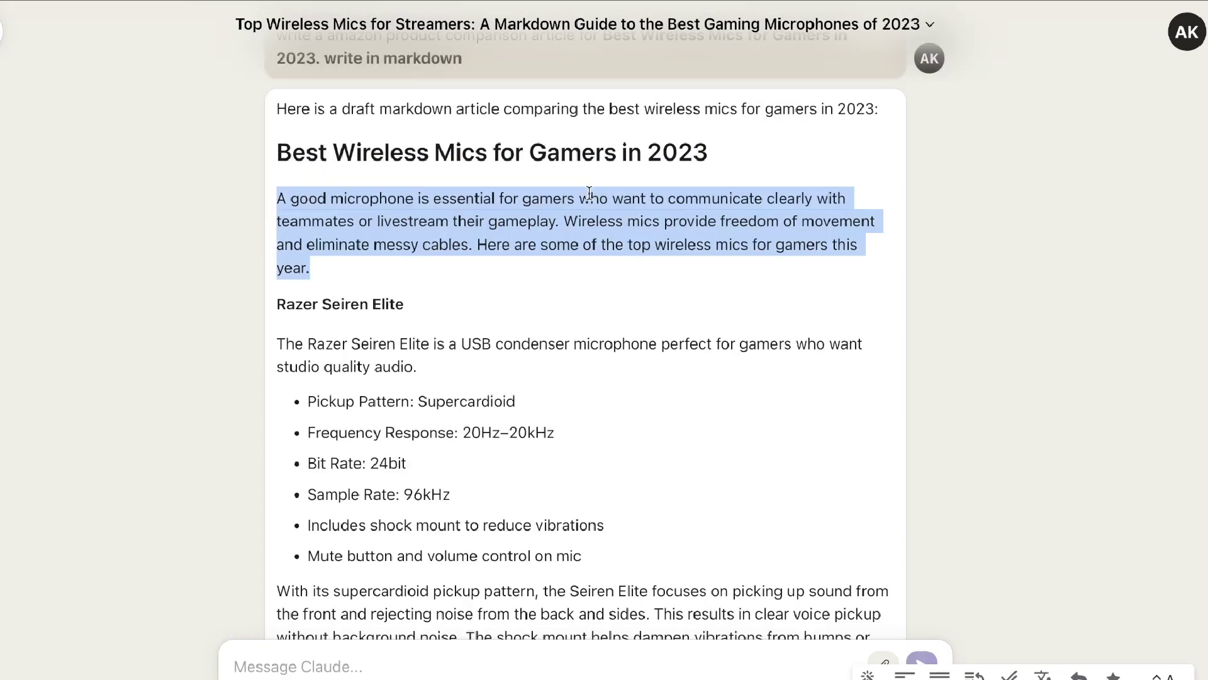
{"action": "left_click", "coordinate": [481, 247]}
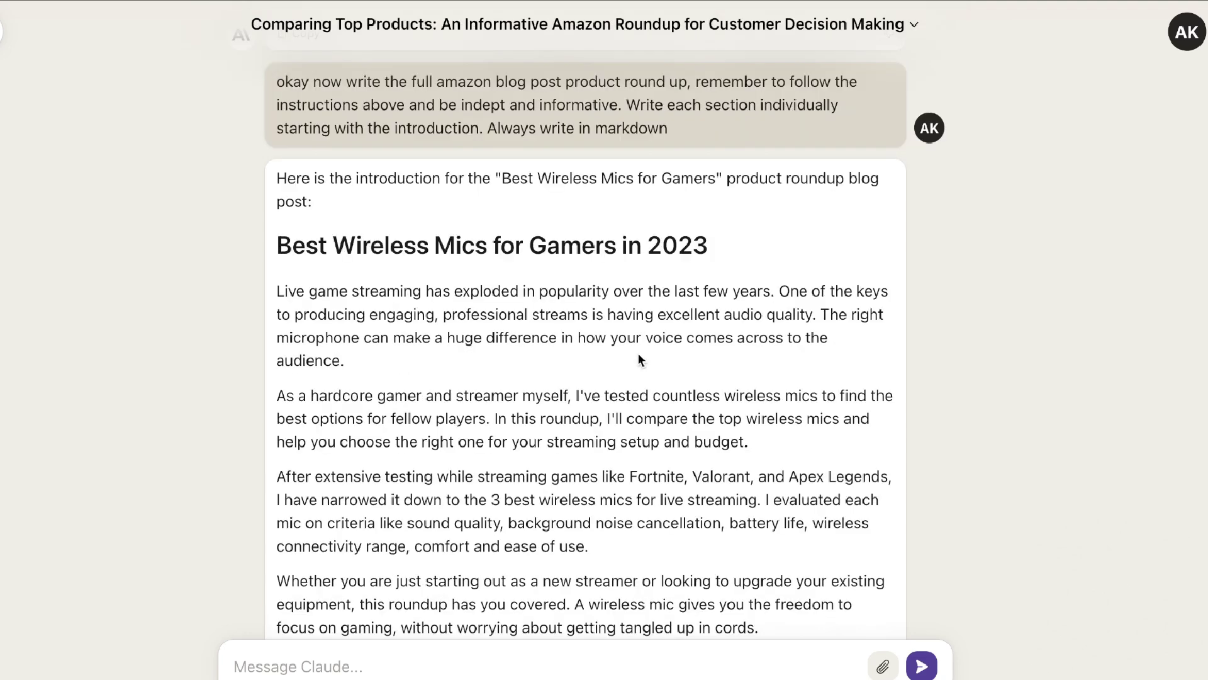
- Back in the "Comparing Top Products" conversation, highlight the introduction's first two paragraphs, then look ahead to the comparison table and return
{"action": "scroll", "coordinate": [441, 322], "scroll_direction": "down", "scroll_amount": 3}
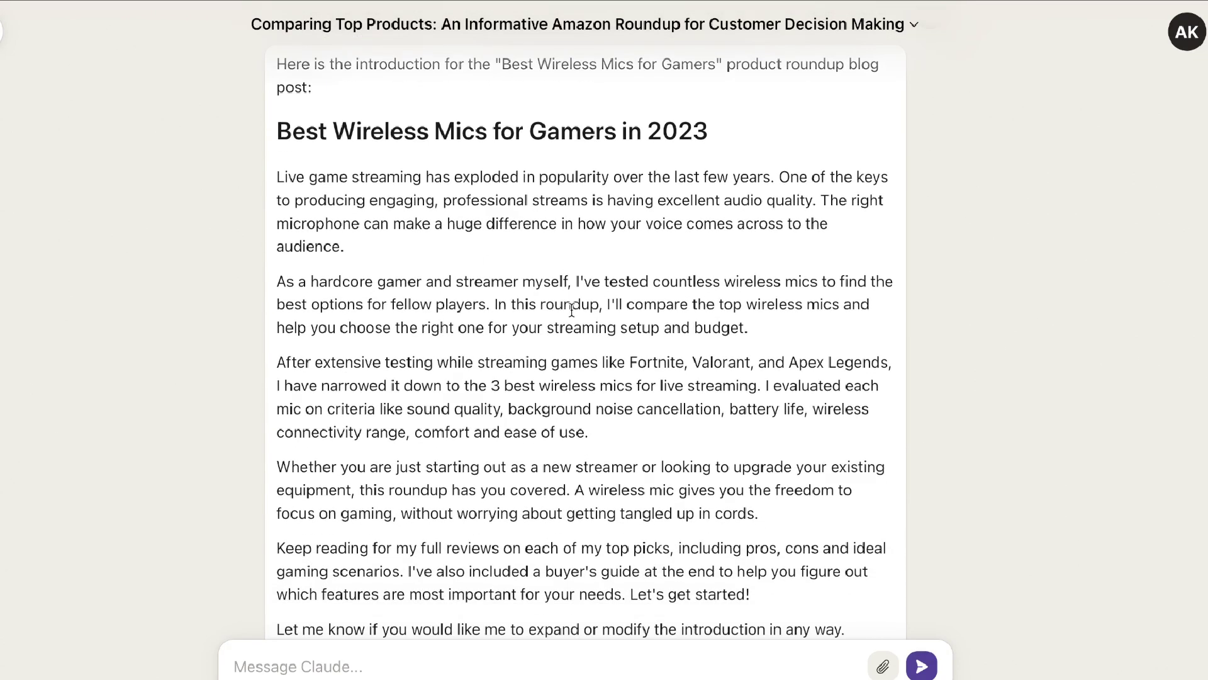
{"action": "left_click_drag", "start_coordinate": [775, 330], "coordinate": [263, 217]}
{"action": "left_click", "coordinate": [451, 295]}
{"action": "scroll", "coordinate": [817, 232], "scroll_direction": "down", "scroll_amount": 5}
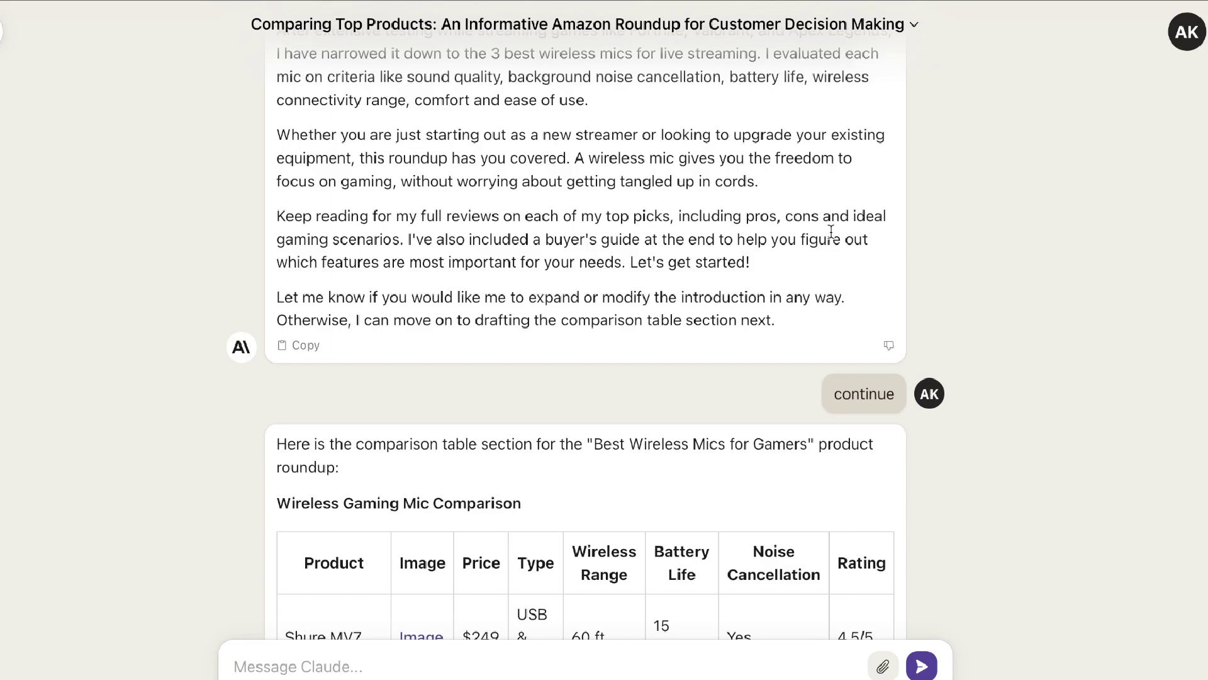
{"action": "scroll", "coordinate": [831, 231], "scroll_direction": "up", "scroll_amount": 6}
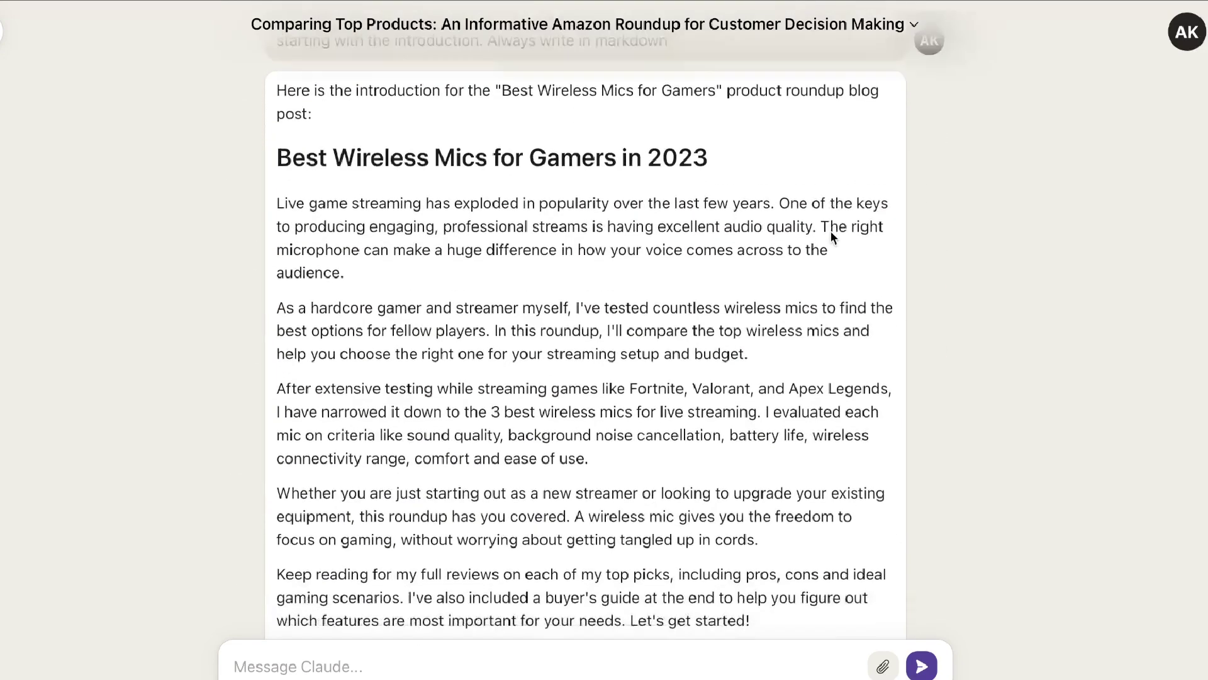
- Read through the introduction and on to the "Wireless Gaming Mic Comparison" table of the three mics
{"action": "scroll", "coordinate": [831, 232], "scroll_direction": "down", "scroll_amount": 2}
{"action": "scroll", "coordinate": [560, 259], "scroll_direction": "up", "scroll_amount": 3}
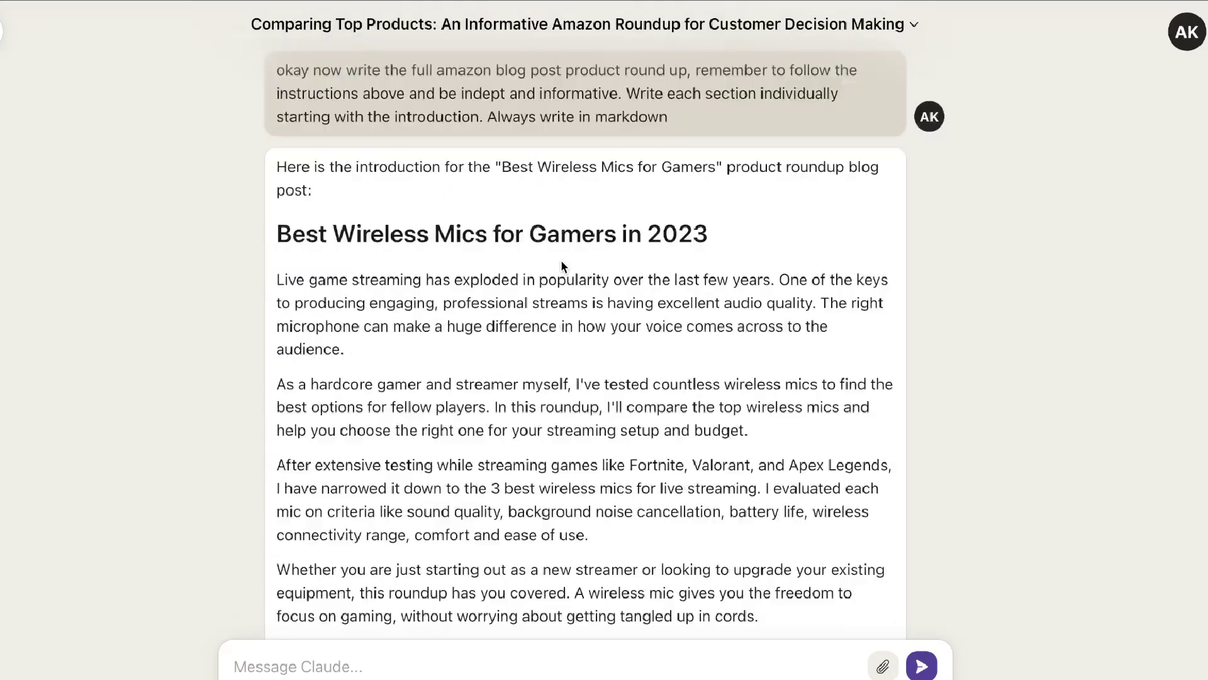
{"action": "scroll", "coordinate": [554, 277], "scroll_direction": "down", "scroll_amount": 10}
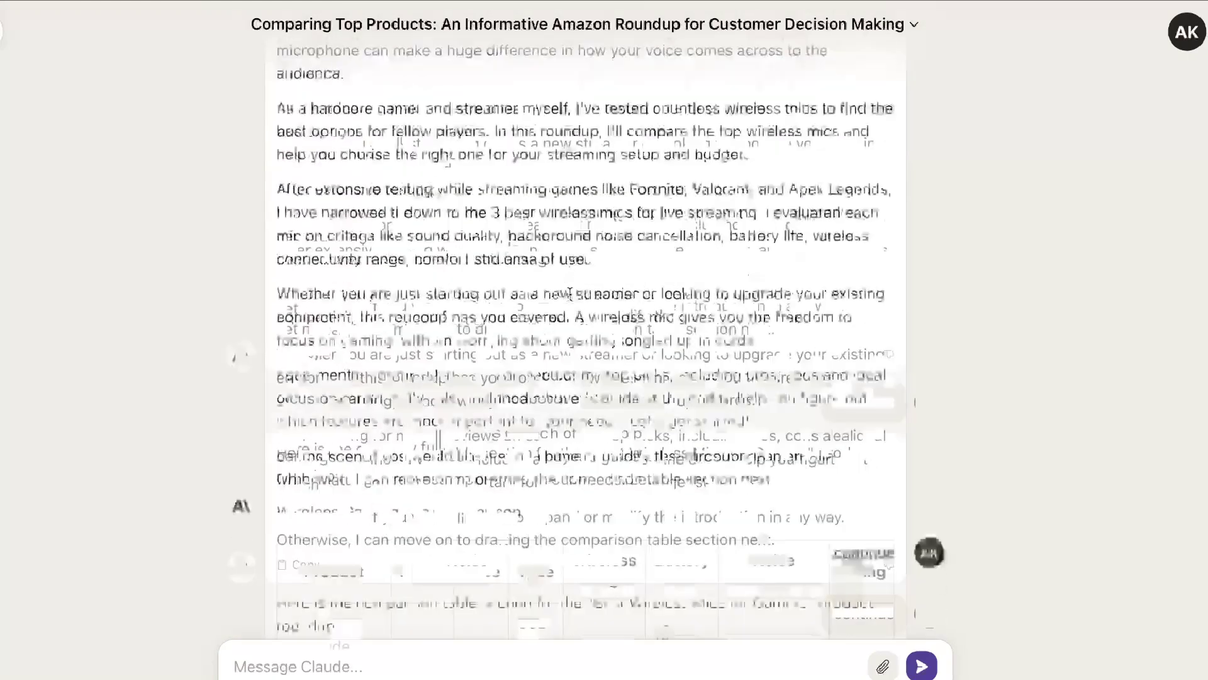
{"action": "scroll", "coordinate": [569, 294], "scroll_direction": "down", "scroll_amount": 2}
{"action": "scroll", "coordinate": [559, 218], "scroll_direction": "up", "scroll_amount": 5}
{"action": "scroll", "coordinate": [559, 218], "scroll_direction": "down", "scroll_amount": 4}
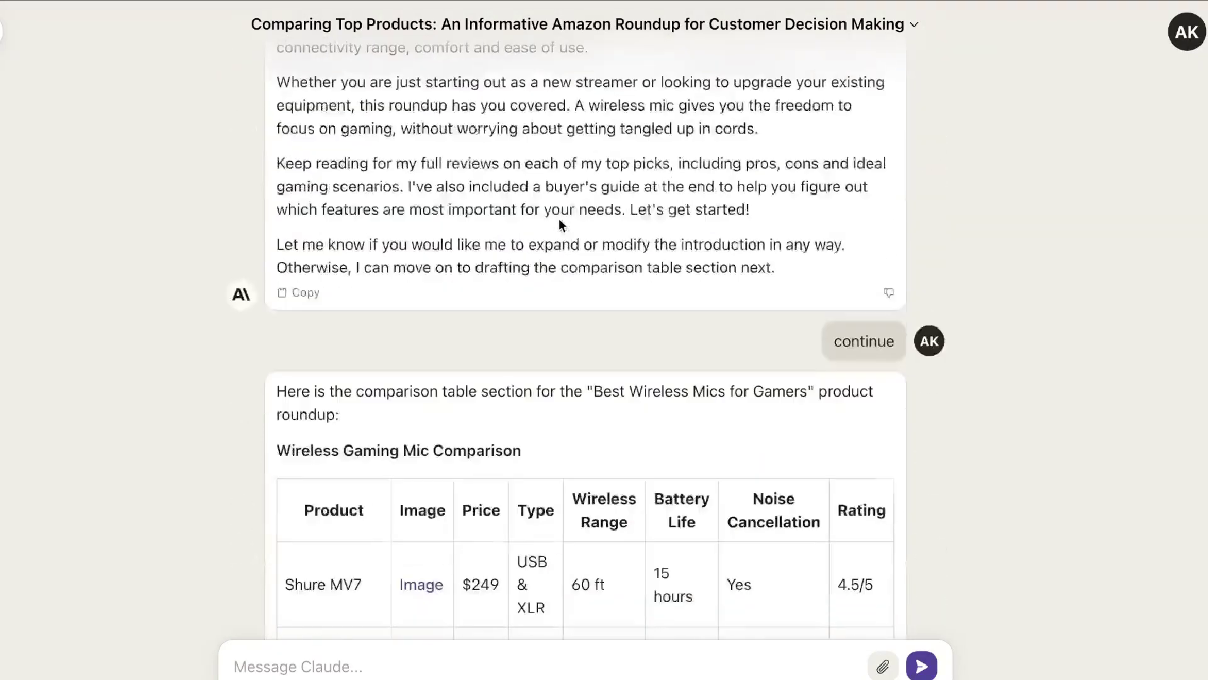
{"action": "scroll", "coordinate": [559, 218], "scroll_direction": "down", "scroll_amount": 2}
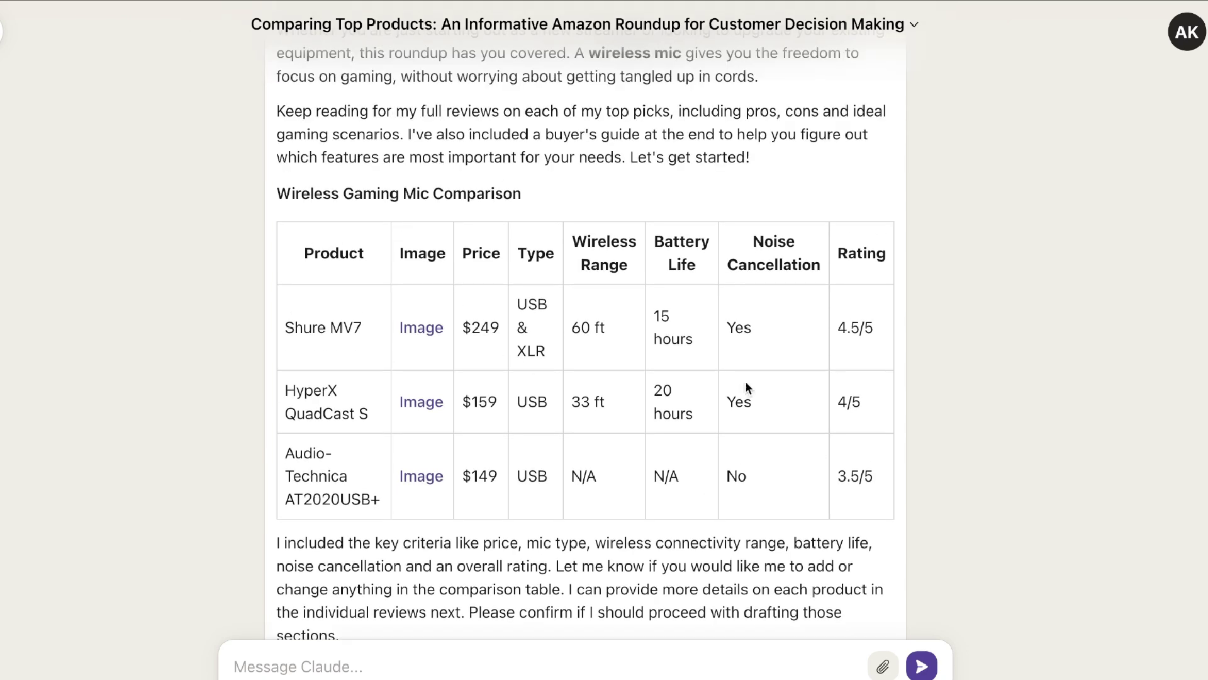
{"action": "scroll", "coordinate": [671, 395], "scroll_direction": "down", "scroll_amount": 2}
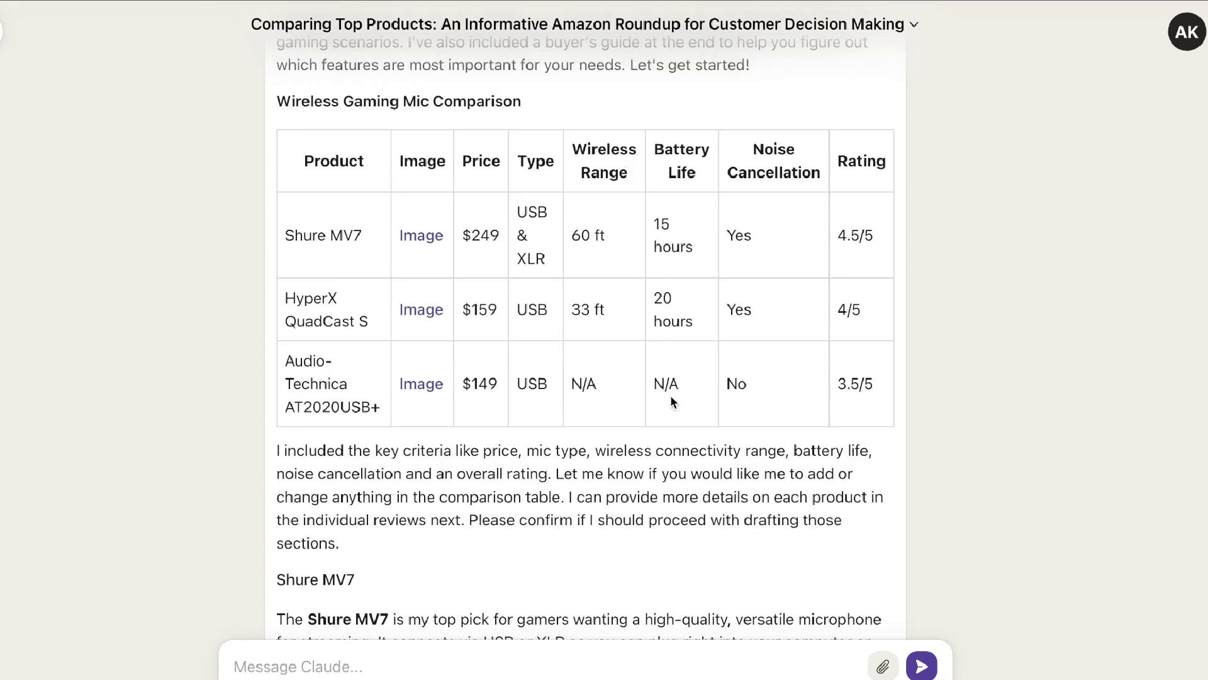
- Highlight the "Shure MV7" review heading and read that review down to its "Check Price on Amazon" link
{"action": "scroll", "coordinate": [371, 378], "scroll_direction": "down", "scroll_amount": 5}
{"action": "scroll", "coordinate": [372, 386], "scroll_direction": "down", "scroll_amount": 2}
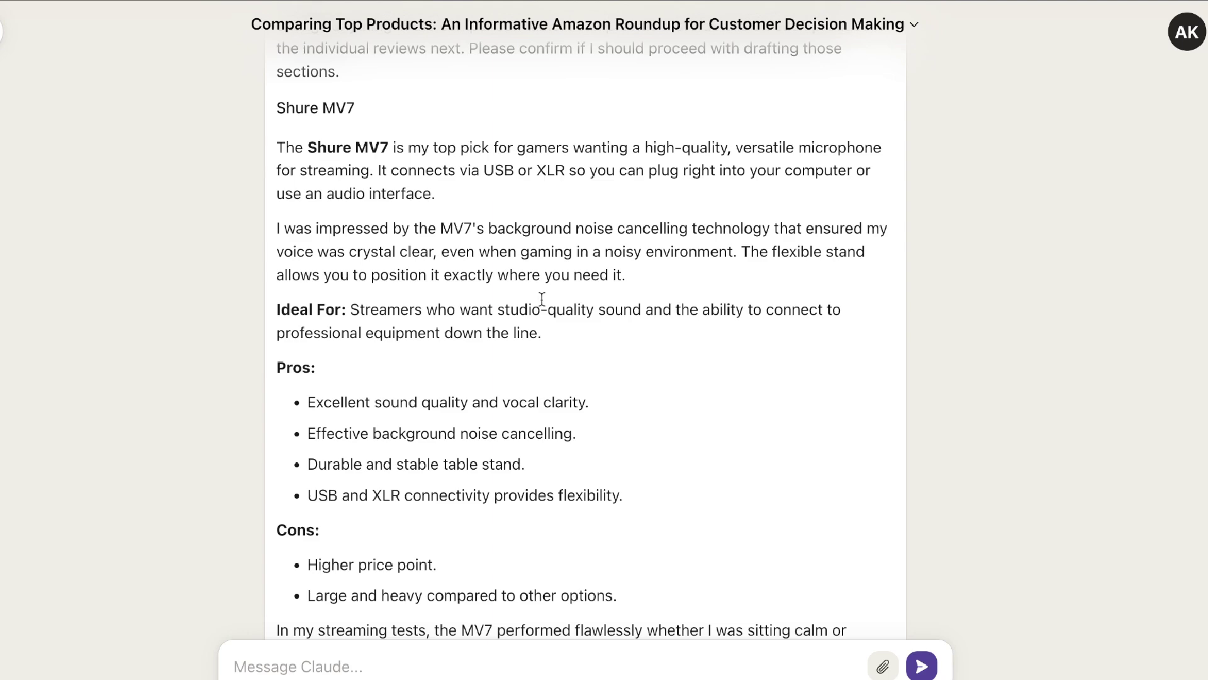
{"action": "scroll", "coordinate": [581, 371], "scroll_direction": "up", "scroll_amount": 1}
{"action": "left_click_drag", "start_coordinate": [354, 157], "coordinate": [286, 149]}
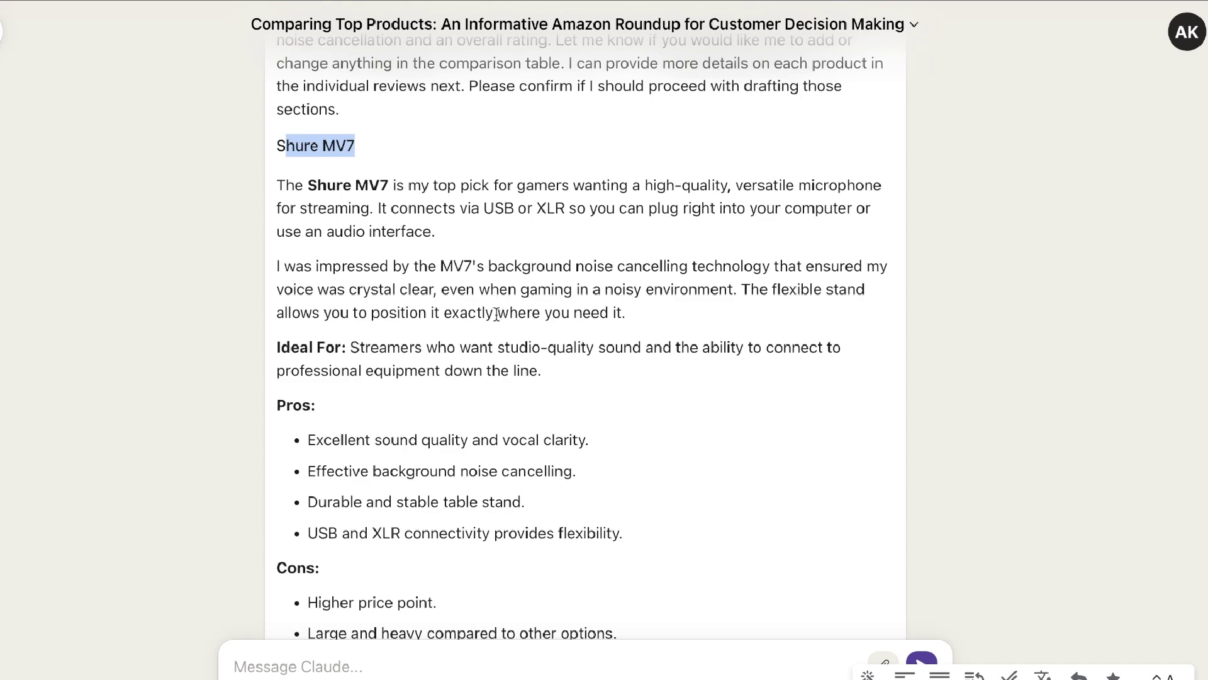
{"action": "scroll", "coordinate": [496, 312], "scroll_direction": "down", "scroll_amount": 2}
{"action": "scroll", "coordinate": [604, 309], "scroll_direction": "down", "scroll_amount": 1}
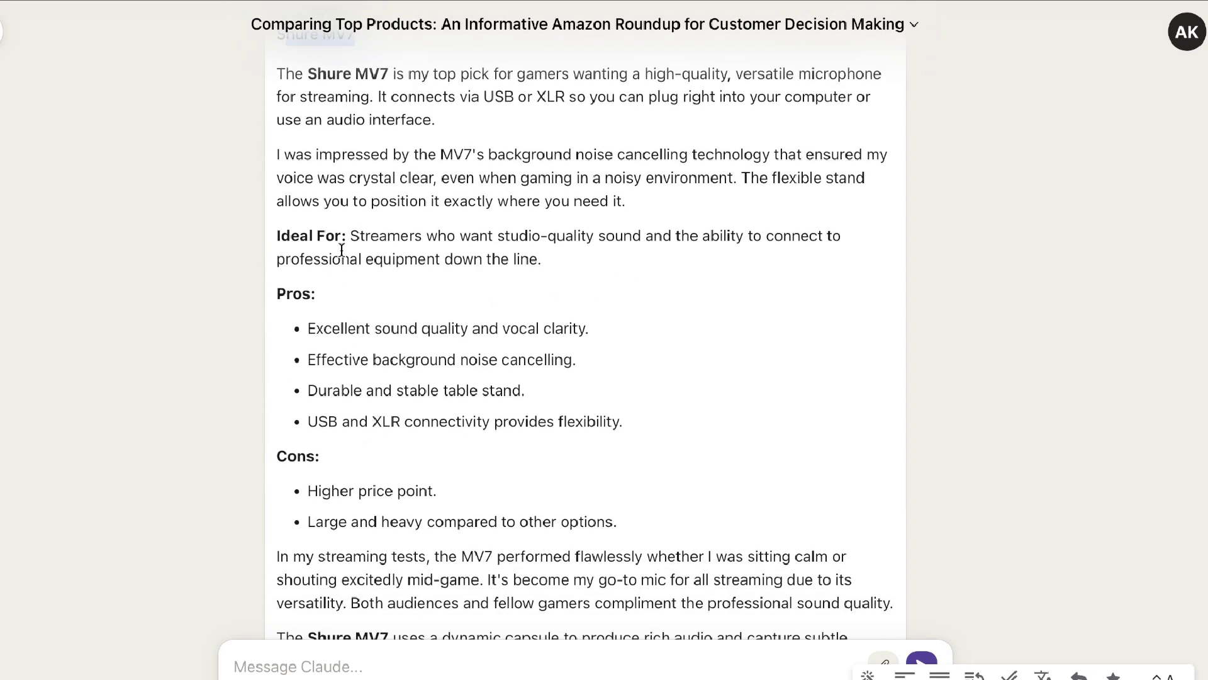
{"action": "scroll", "coordinate": [342, 249], "scroll_direction": "down", "scroll_amount": 10}
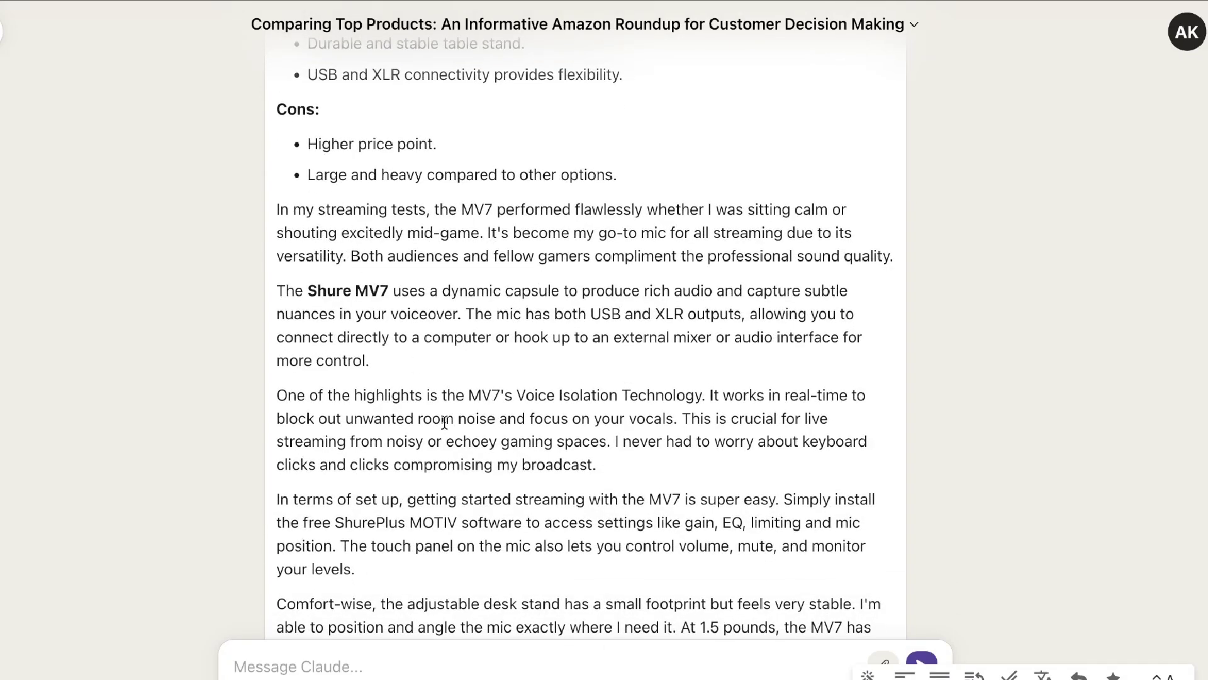
{"action": "scroll", "coordinate": [444, 423], "scroll_direction": "down", "scroll_amount": 8}
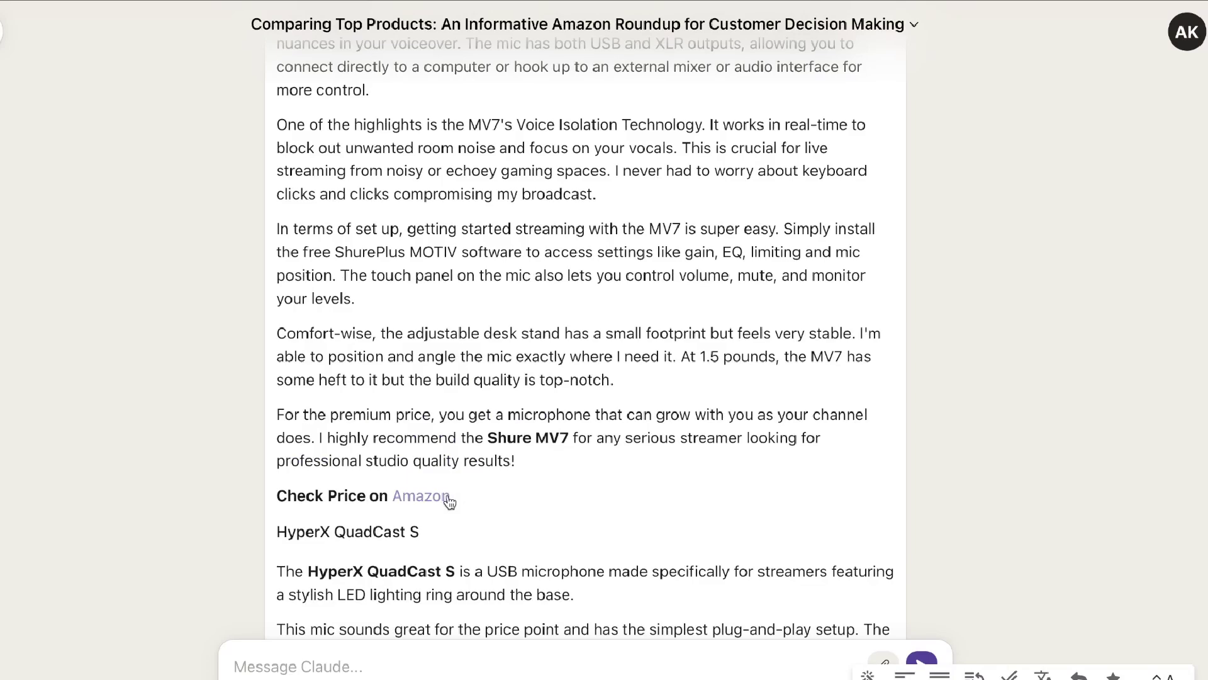
- Check the options of the Shure MV7 review's Amazon link, highlight the review text above it, and clear the selection
{"action": "right_click", "coordinate": [444, 497]}
{"action": "left_click", "coordinate": [511, 341]}
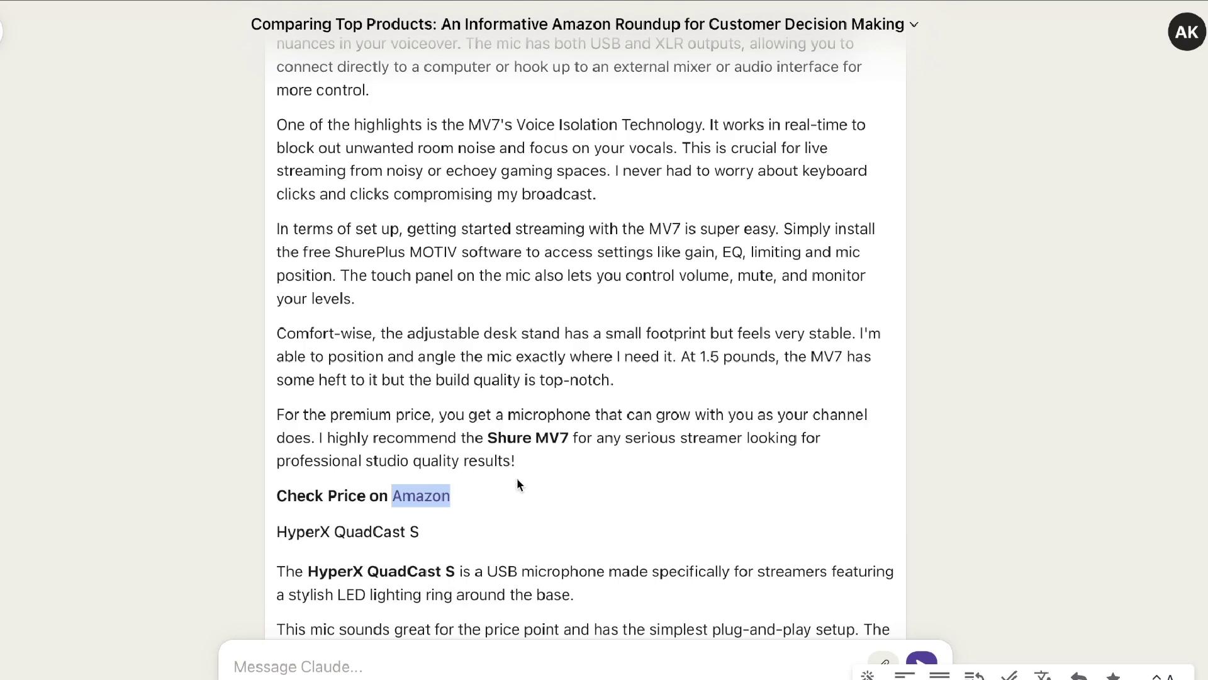
{"action": "left_click_drag", "start_coordinate": [530, 462], "coordinate": [373, 232]}
{"action": "scroll", "coordinate": [378, 242], "scroll_direction": "up", "scroll_amount": 8}
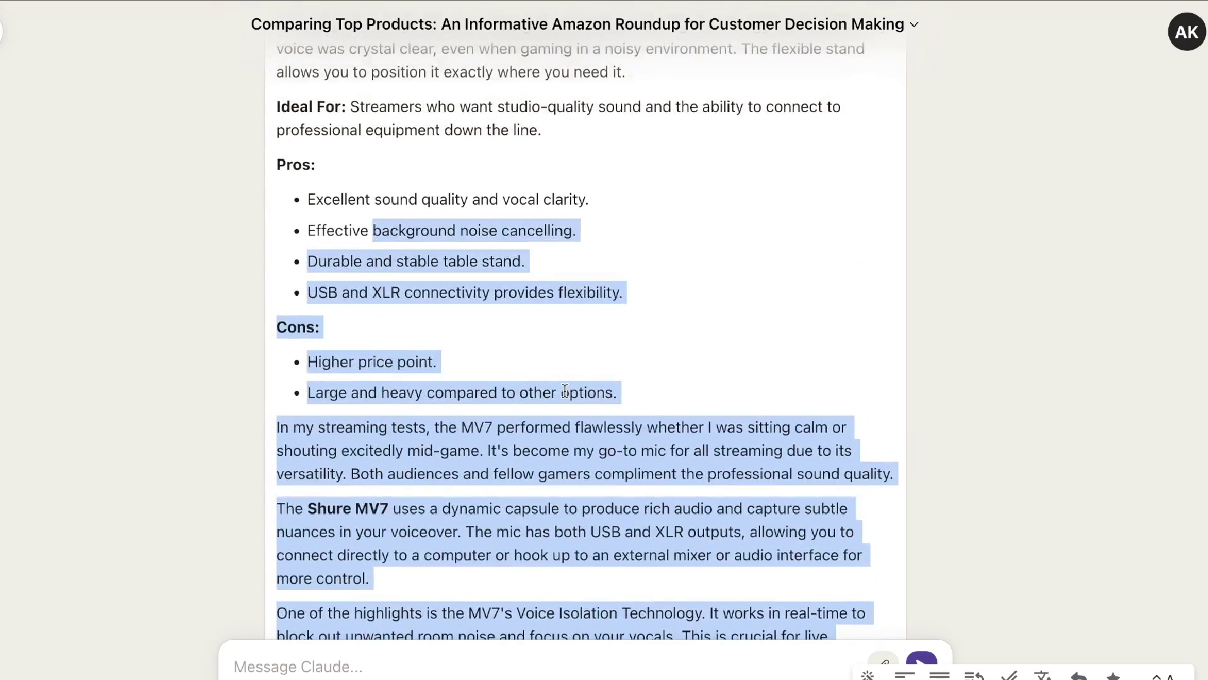
{"action": "left_click", "coordinate": [564, 391]}
- Read the rest of the Shure MV7 review and the HyperX QuadCast S review with its pros and cons
{"action": "scroll", "coordinate": [565, 390], "scroll_direction": "down", "scroll_amount": 3}
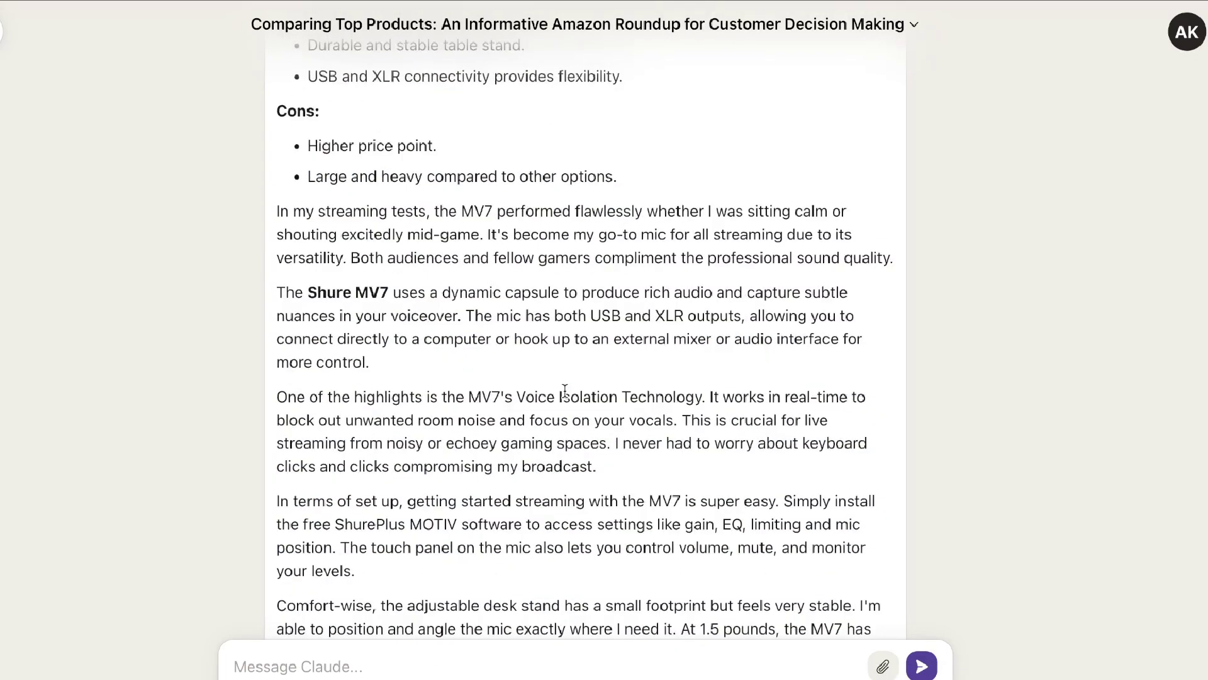
{"action": "scroll", "coordinate": [564, 390], "scroll_direction": "down", "scroll_amount": 4}
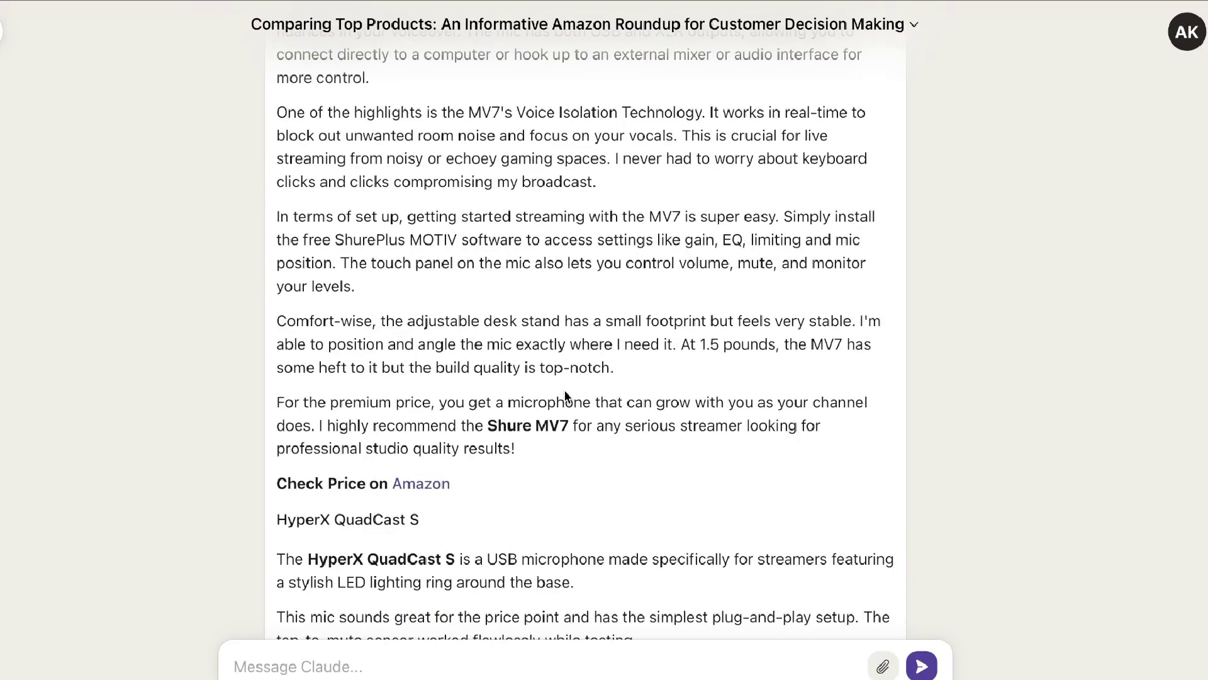
{"action": "scroll", "coordinate": [564, 390], "scroll_direction": "down", "scroll_amount": 4}
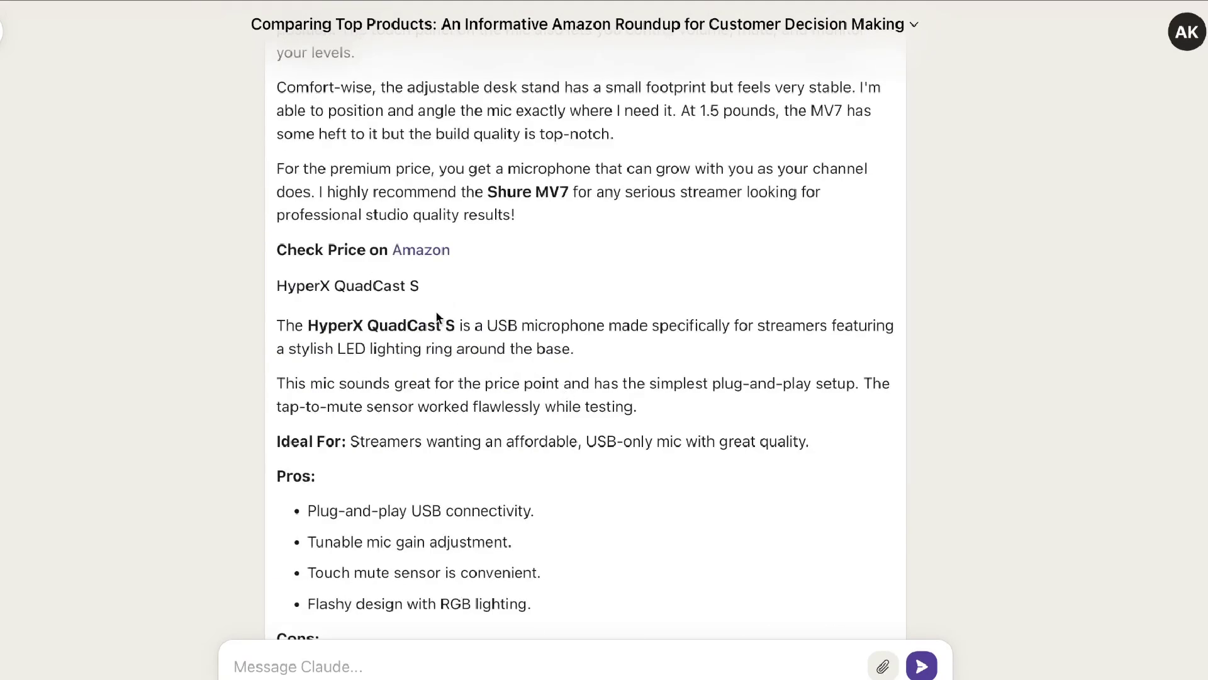
{"action": "scroll", "coordinate": [471, 324], "scroll_direction": "down", "scroll_amount": 2}
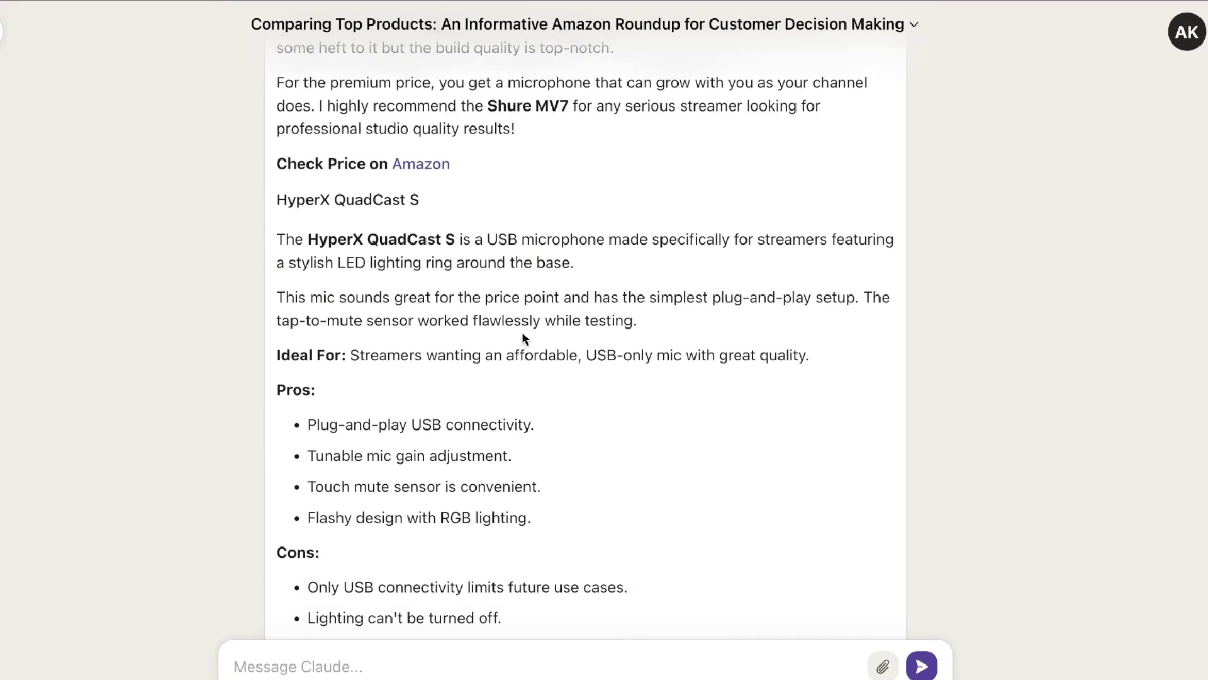
{"action": "scroll", "coordinate": [524, 339], "scroll_direction": "down", "scroll_amount": 1}
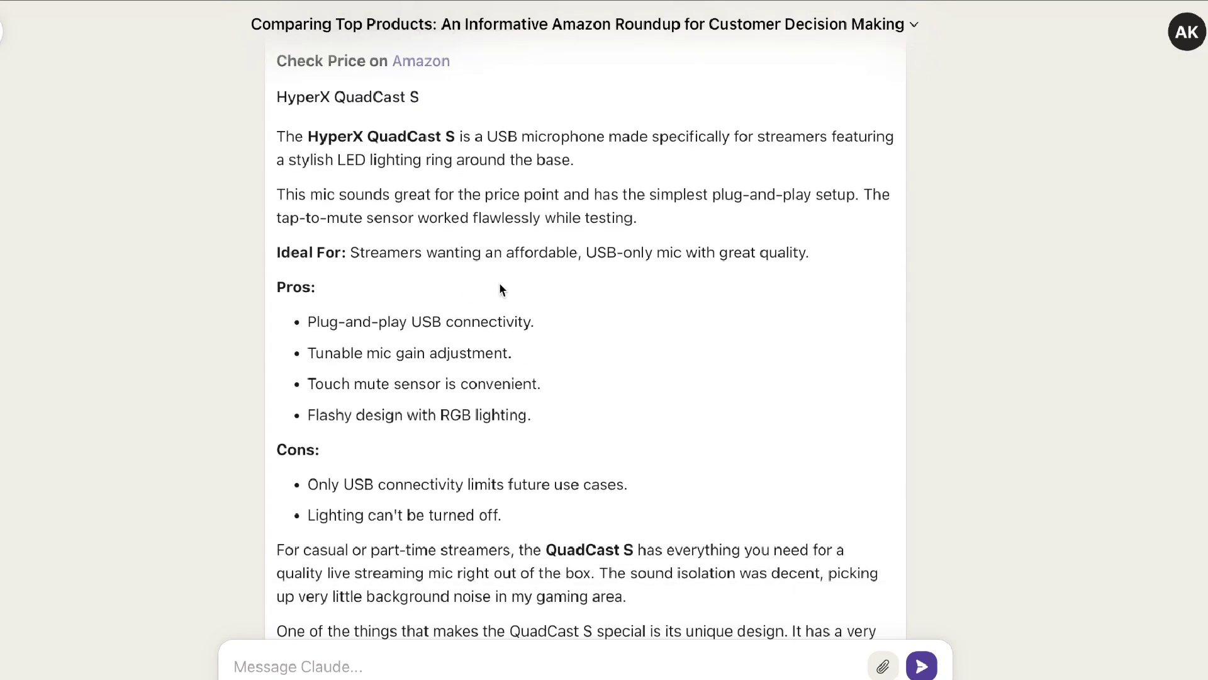
{"action": "scroll", "coordinate": [400, 276], "scroll_direction": "down", "scroll_amount": 1}
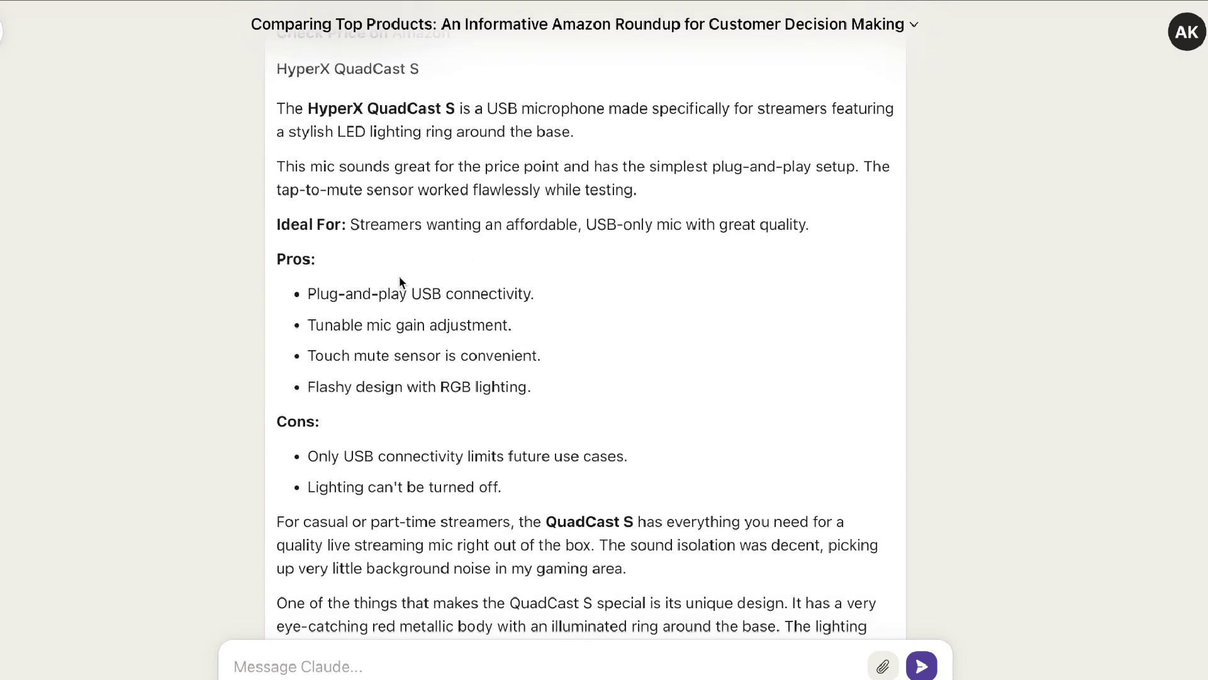
{"action": "scroll", "coordinate": [400, 277], "scroll_direction": "down", "scroll_amount": 5}
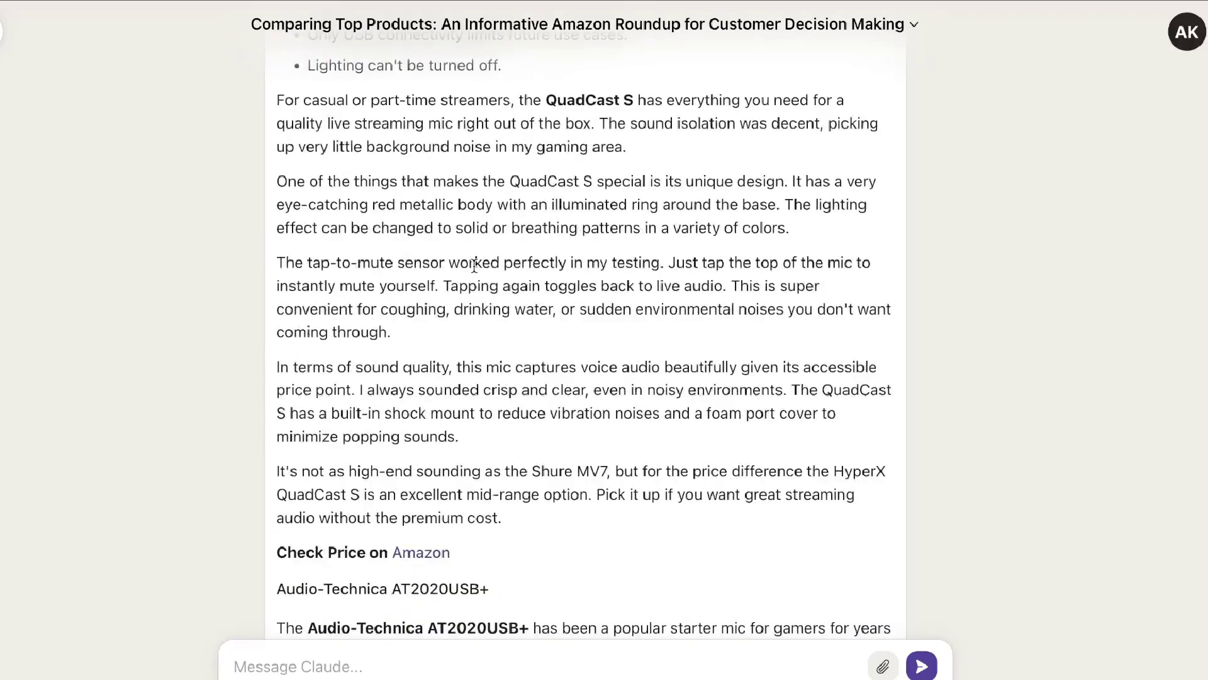
{"action": "scroll", "coordinate": [548, 394], "scroll_direction": "down", "scroll_amount": 3}
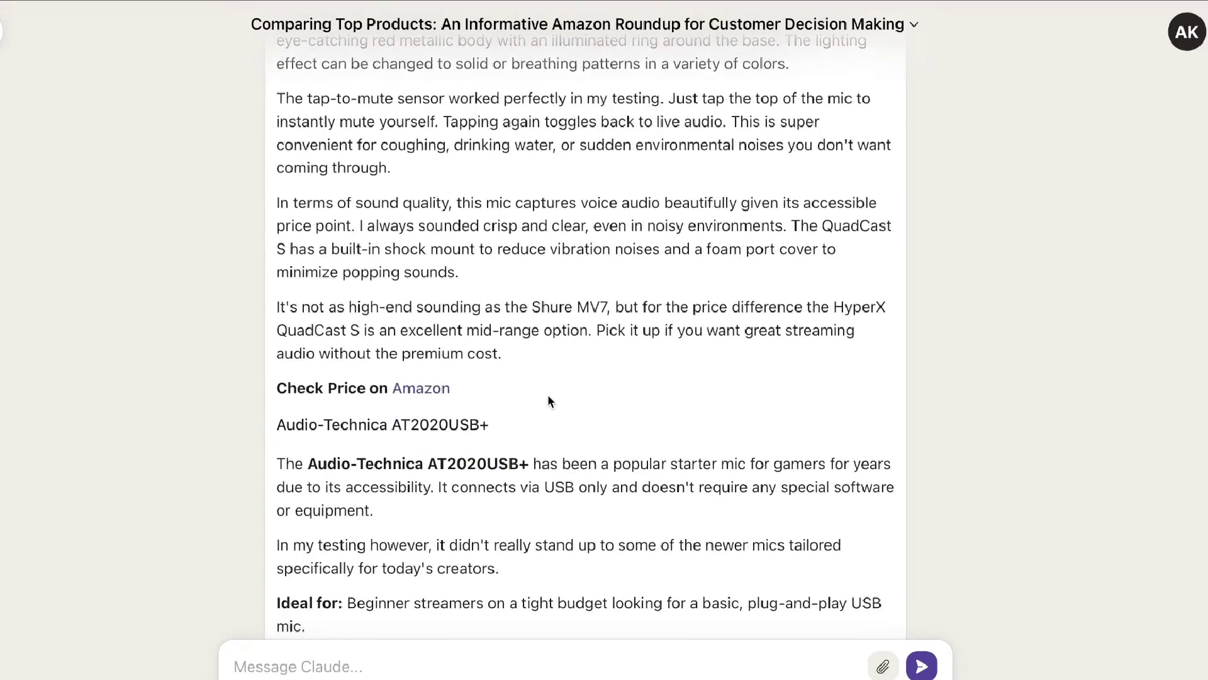
- Skim the Audio-Technica AT2020USB+ review, then highlight the heading "What to Look for When Buying a Wireless Gaming Mic"
{"action": "scroll", "coordinate": [547, 395], "scroll_direction": "down", "scroll_amount": 7}
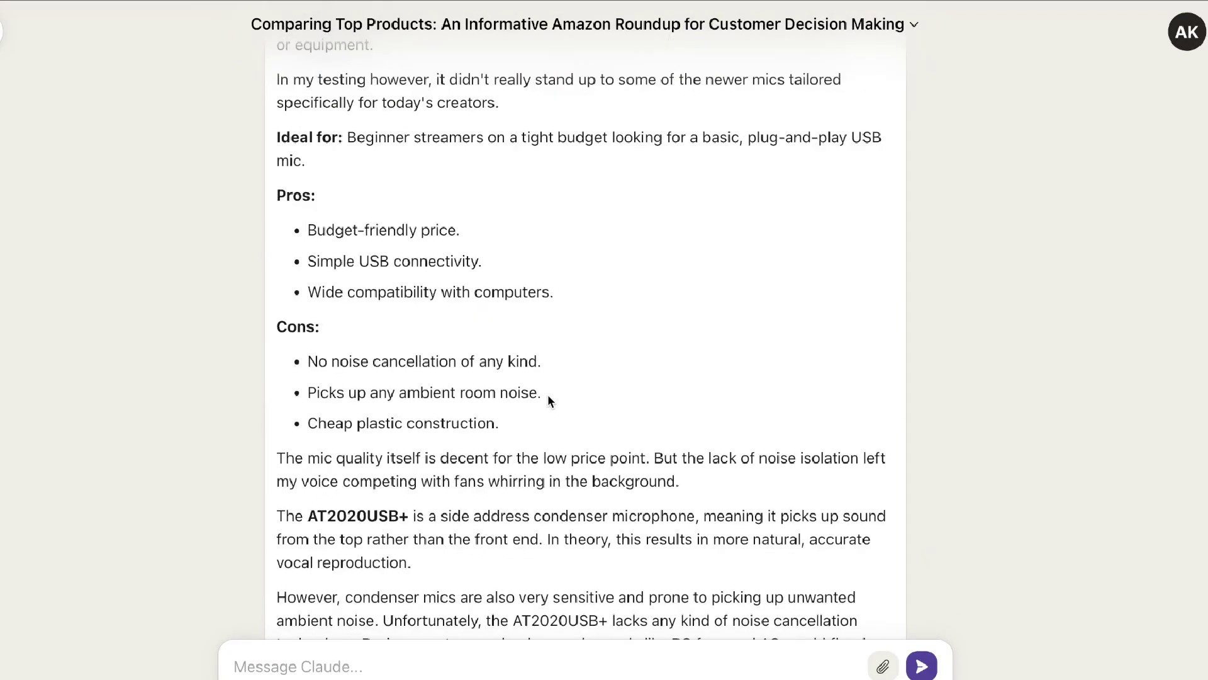
{"action": "scroll", "coordinate": [548, 394], "scroll_direction": "down", "scroll_amount": 3}
{"action": "scroll", "coordinate": [547, 394], "scroll_direction": "down", "scroll_amount": 3}
{"action": "scroll", "coordinate": [548, 394], "scroll_direction": "down", "scroll_amount": 4}
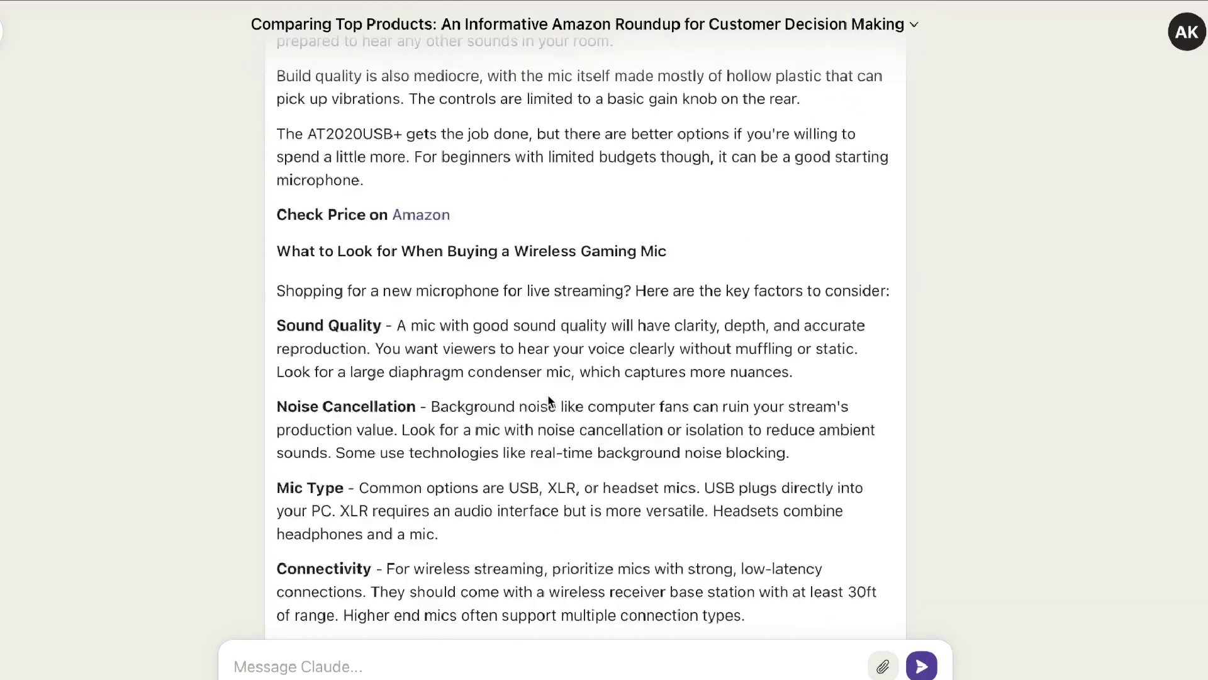
{"action": "triple_click", "coordinate": [325, 265]}
{"action": "scroll", "coordinate": [512, 311], "scroll_direction": "down", "scroll_amount": 1}
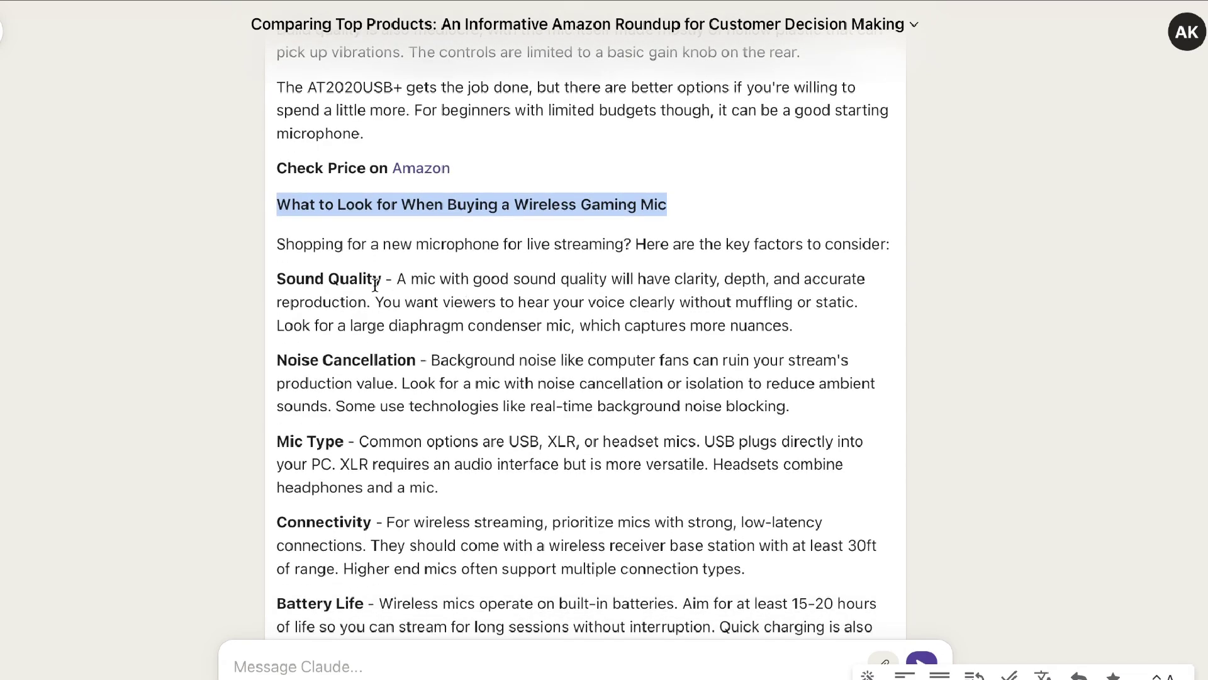
- Read the buying guide, highlight the heading "Find the Best Wireless Mic for Your Live Streams", and review the conclusion
{"action": "scroll", "coordinate": [381, 296], "scroll_direction": "down", "scroll_amount": 7}
{"action": "scroll", "coordinate": [435, 327], "scroll_direction": "down", "scroll_amount": 10}
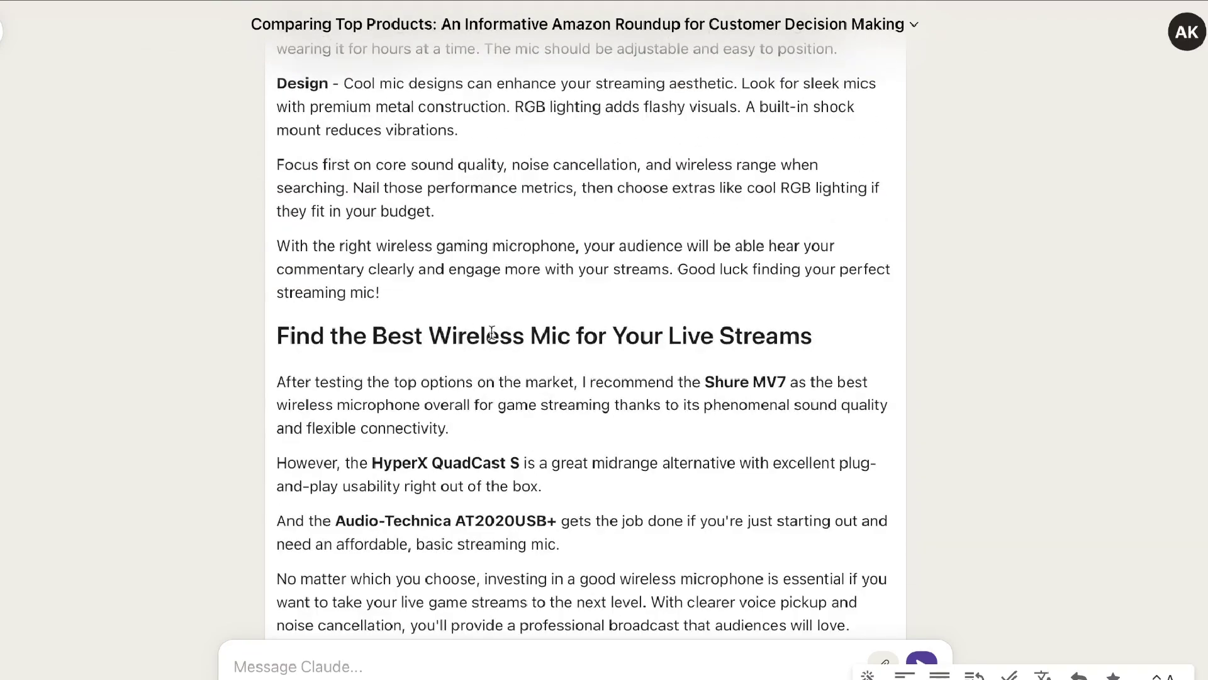
{"action": "triple_click", "coordinate": [439, 334]}
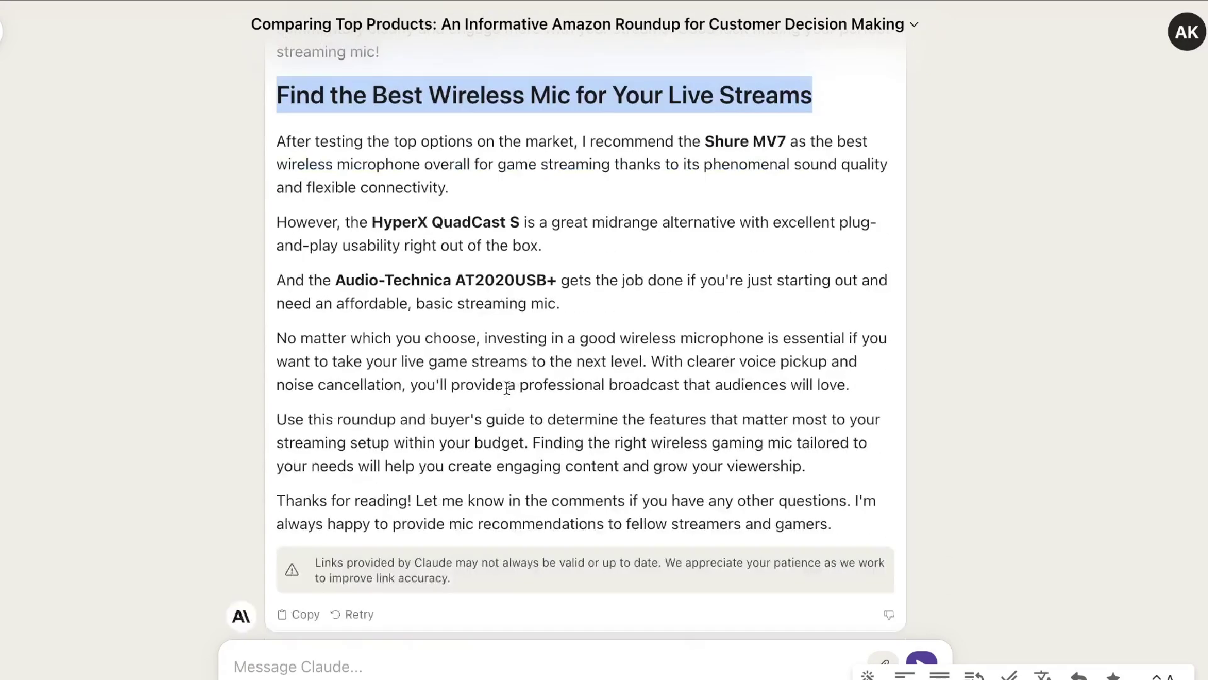
{"action": "scroll", "coordinate": [507, 389], "scroll_direction": "up", "scroll_amount": 3}
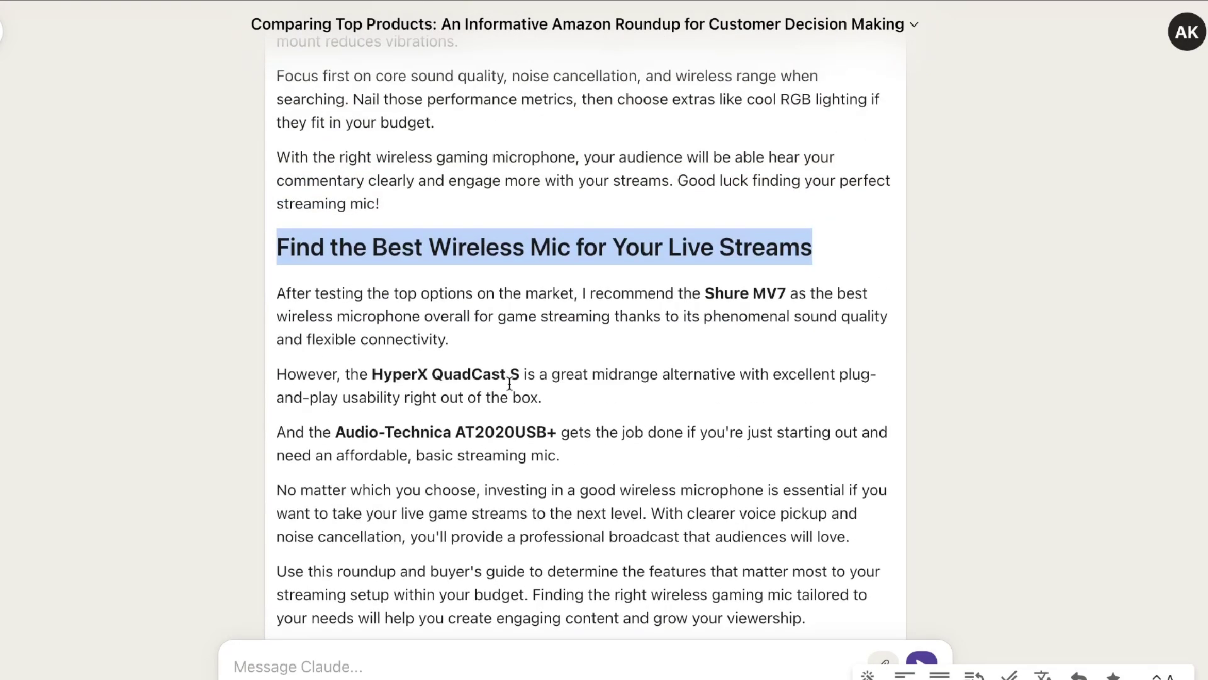
{"action": "scroll", "coordinate": [507, 388], "scroll_direction": "down", "scroll_amount": 3}
{"action": "scroll", "coordinate": [551, 313], "scroll_direction": "up", "scroll_amount": 3}
{"action": "scroll", "coordinate": [552, 313], "scroll_direction": "down", "scroll_amount": 3}
{"action": "scroll", "coordinate": [551, 309], "scroll_direction": "up", "scroll_amount": 1}
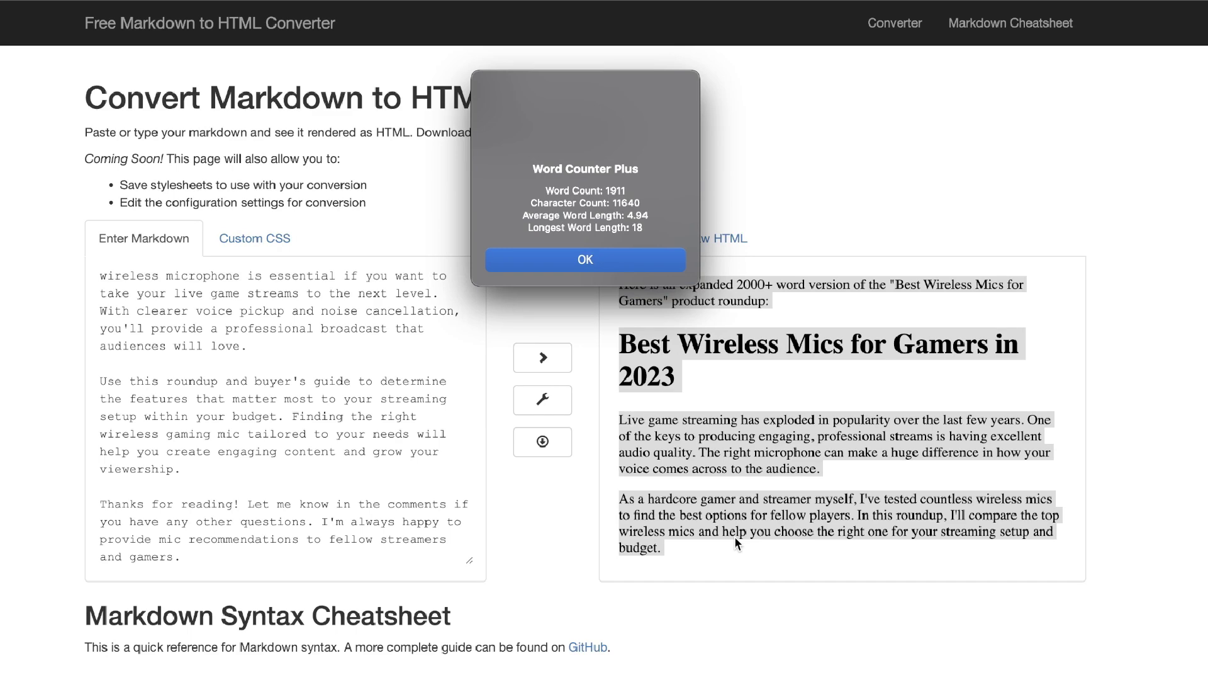
- In the Free Markdown to HTML Converter, close the Word Counter Plus result and clear the selection in the article preview
{"action": "left_click", "coordinate": [634, 261]}
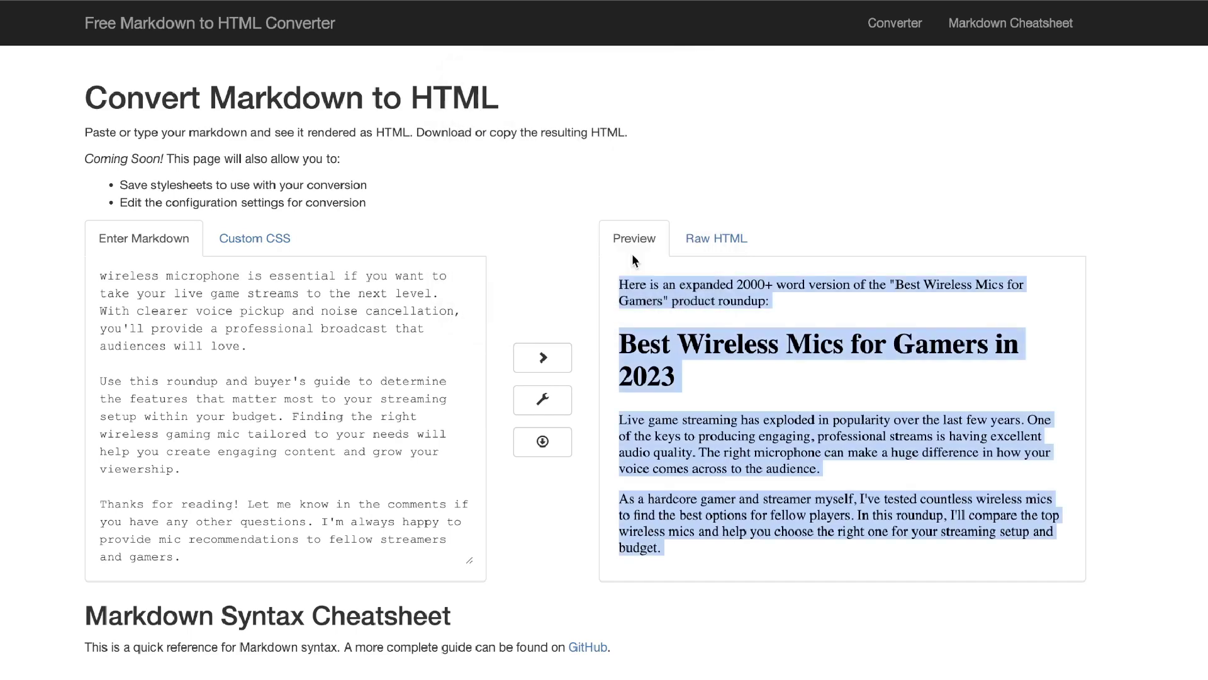
{"action": "scroll", "coordinate": [799, 381], "scroll_direction": "down", "scroll_amount": 6}
{"action": "left_click", "coordinate": [799, 375]}
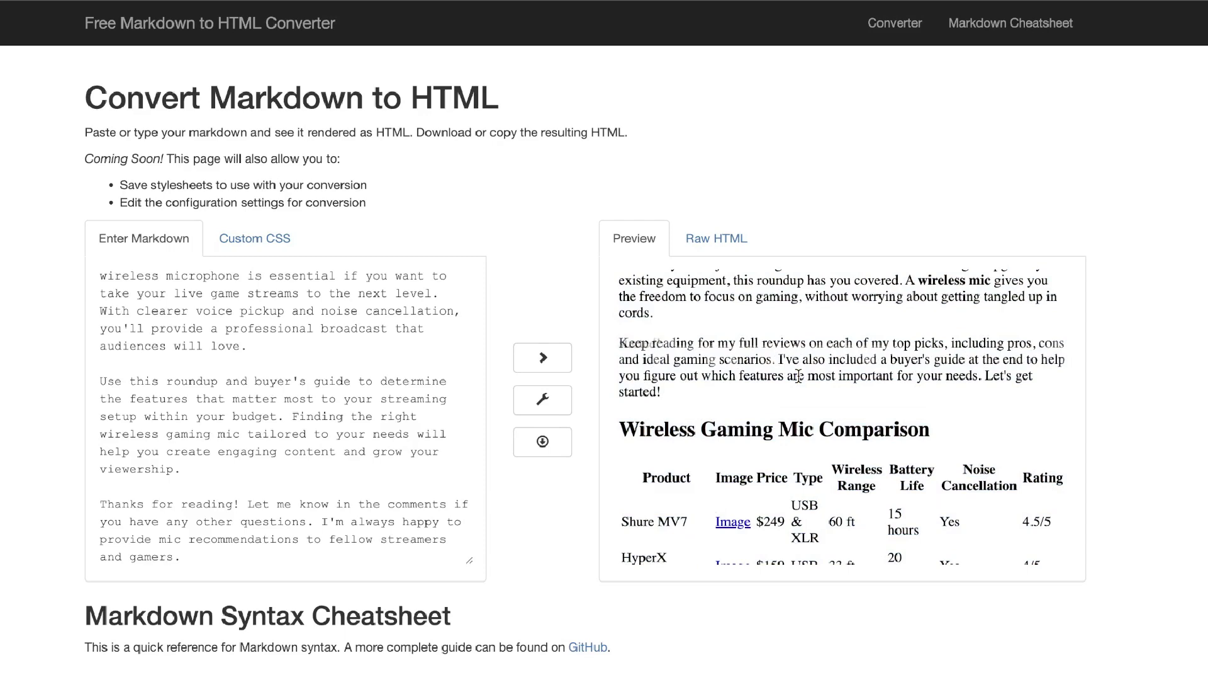
- Skim the rendered HTML preview from the comparison table through the three product reviews to the buying guide
{"action": "scroll", "coordinate": [798, 376], "scroll_direction": "down", "scroll_amount": 3}
{"action": "scroll", "coordinate": [807, 423], "scroll_direction": "down", "scroll_amount": 5}
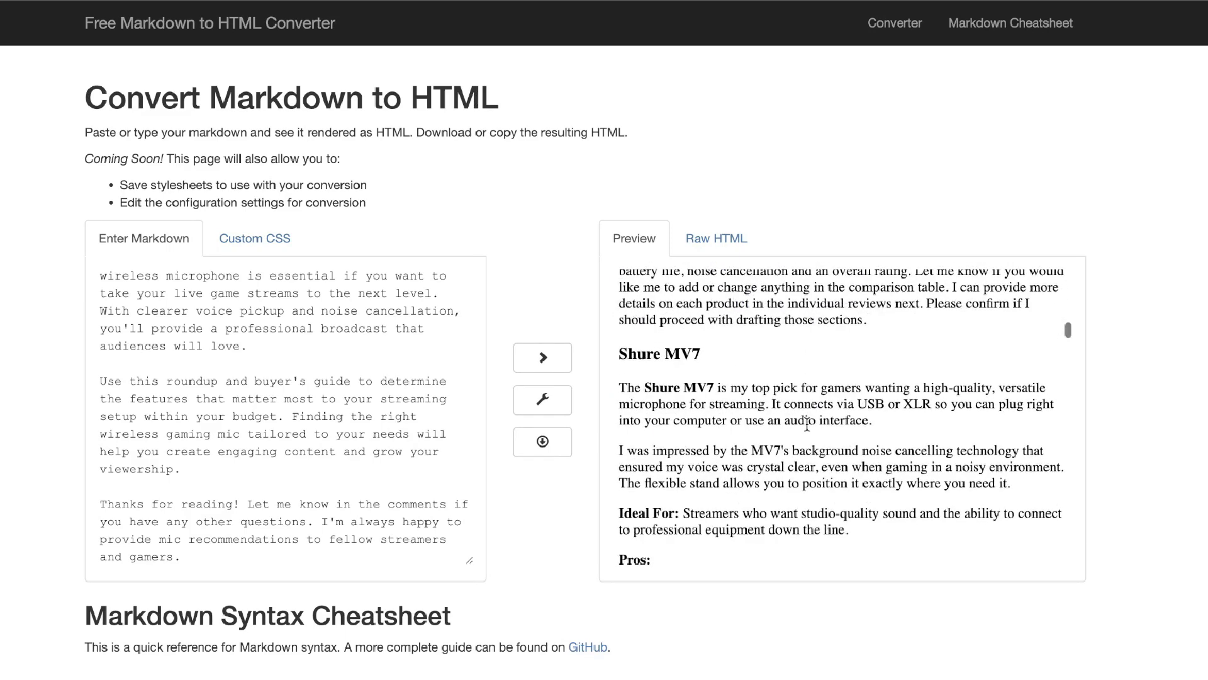
{"action": "scroll", "coordinate": [807, 426], "scroll_direction": "down", "scroll_amount": 2}
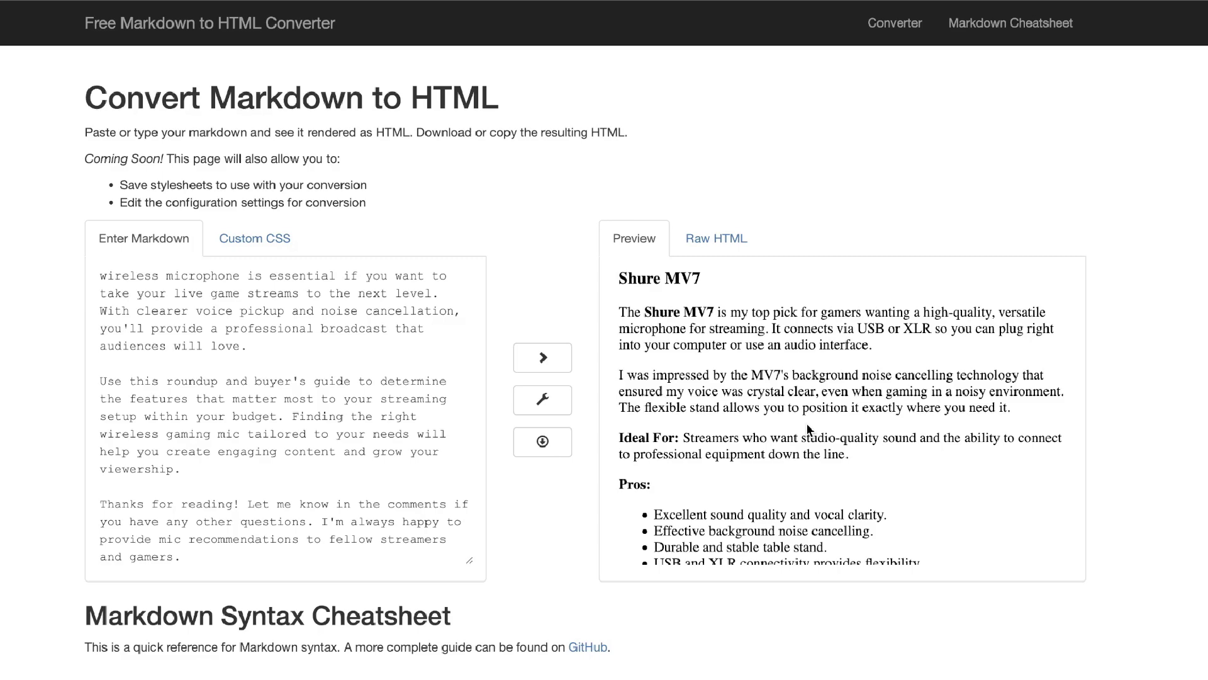
{"action": "scroll", "coordinate": [807, 423], "scroll_direction": "down", "scroll_amount": 10}
{"action": "scroll", "coordinate": [806, 425], "scroll_direction": "down", "scroll_amount": 10}
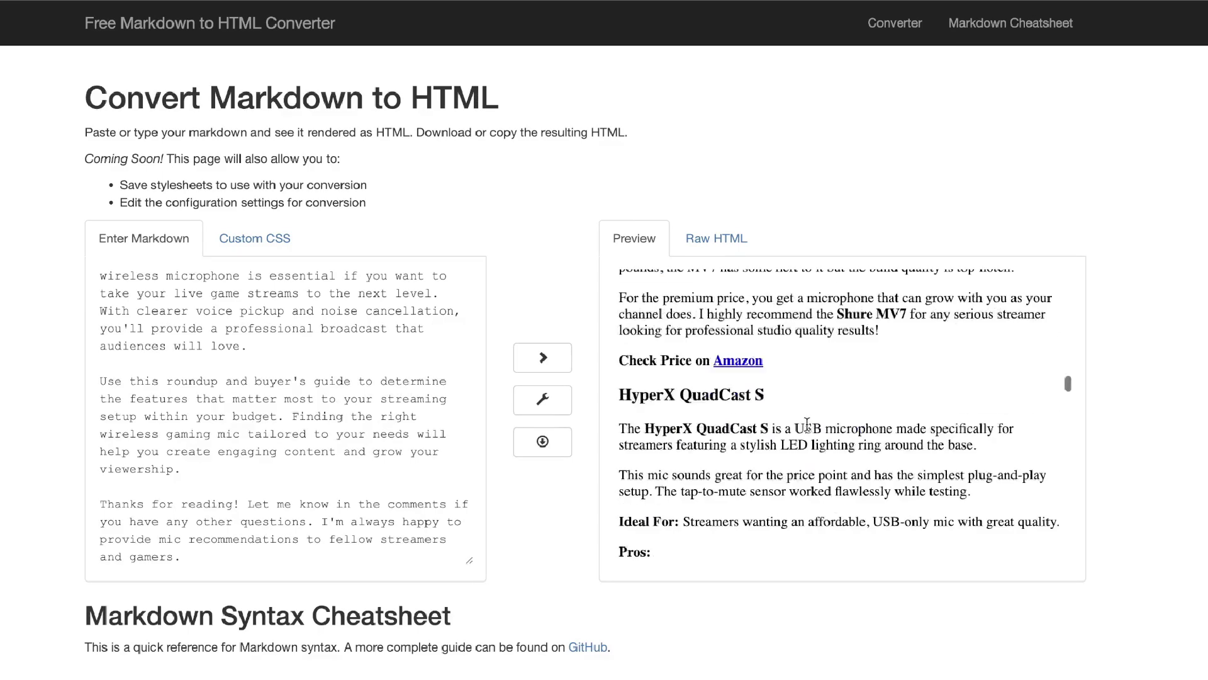
{"action": "scroll", "coordinate": [807, 425], "scroll_direction": "down", "scroll_amount": 5}
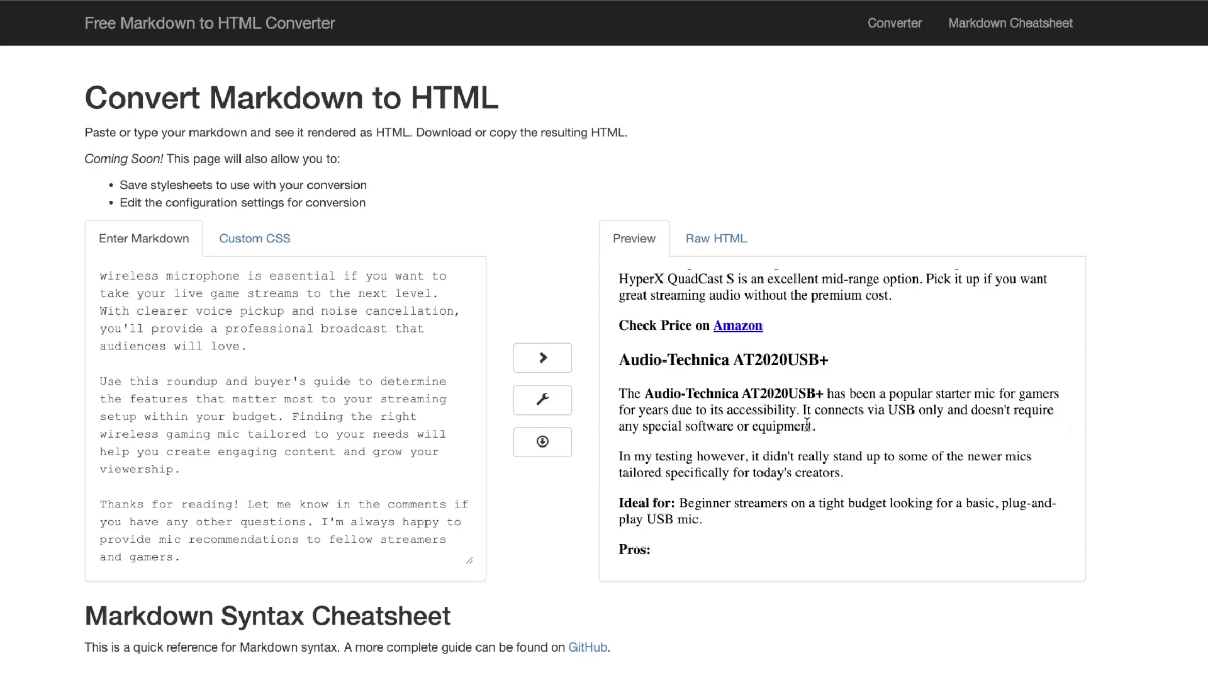
{"action": "scroll", "coordinate": [807, 425], "scroll_direction": "down", "scroll_amount": 10}
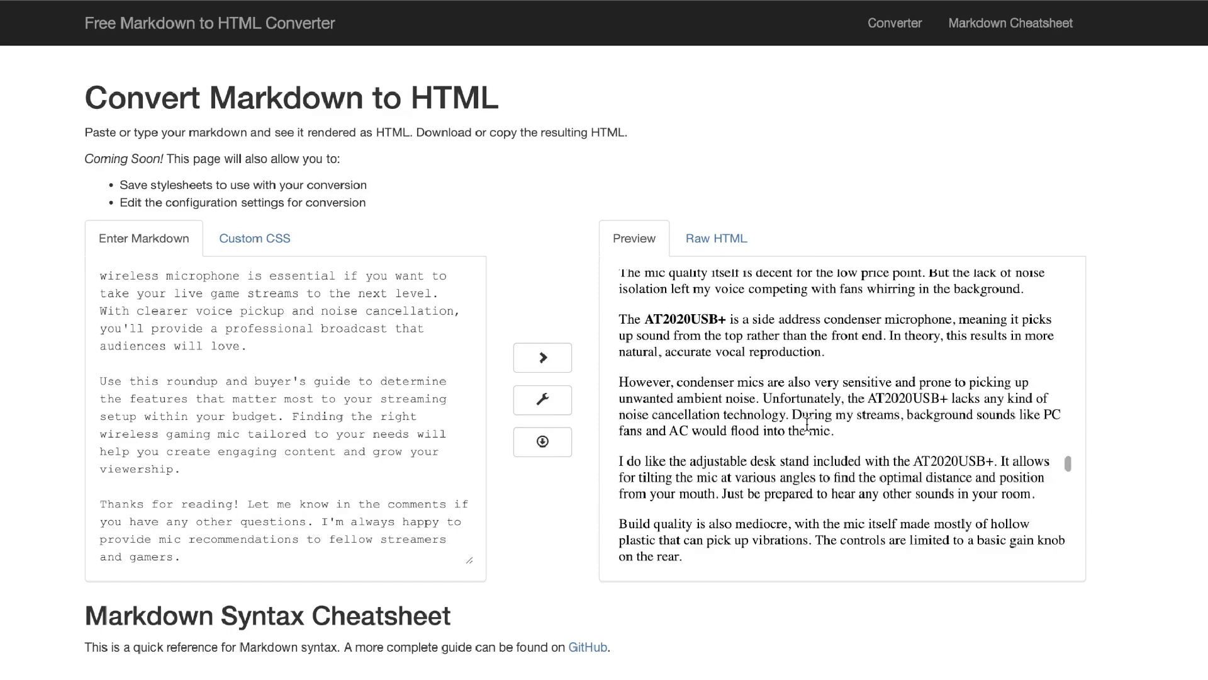
{"action": "scroll", "coordinate": [807, 425], "scroll_direction": "down", "scroll_amount": 10}
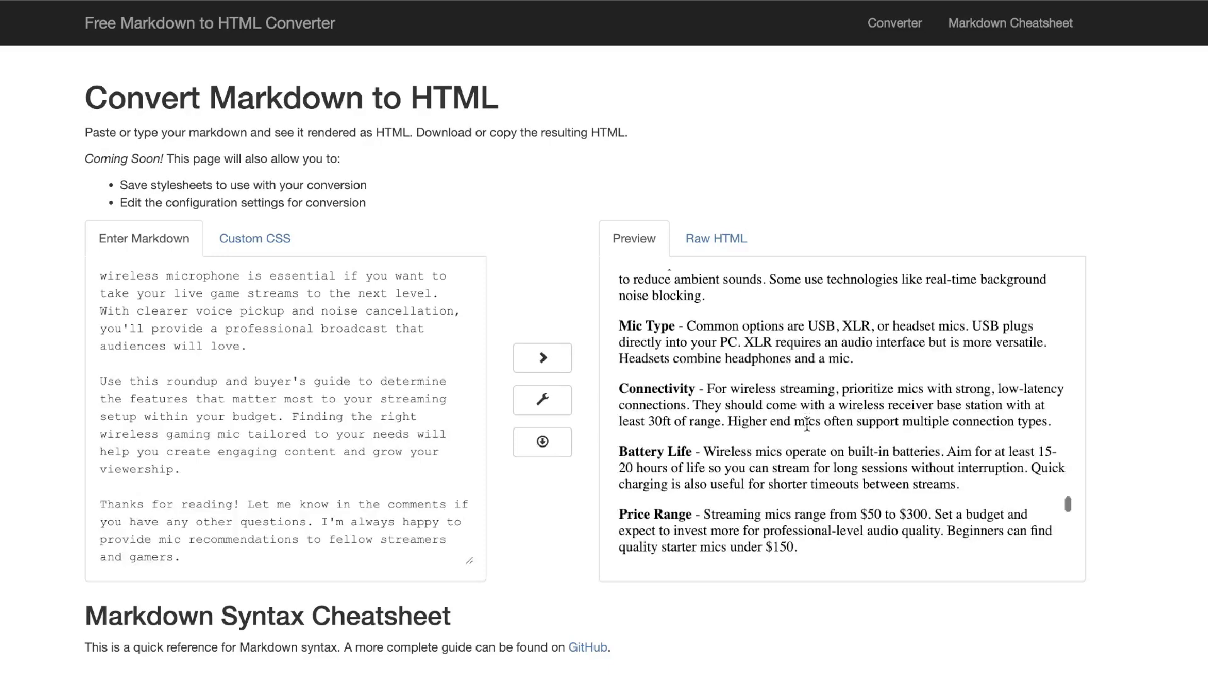
- Read the end of the buying guide and the conclusion in the HTML preview, and return to the article's title
{"action": "scroll", "coordinate": [807, 425], "scroll_direction": "down", "scroll_amount": 10}
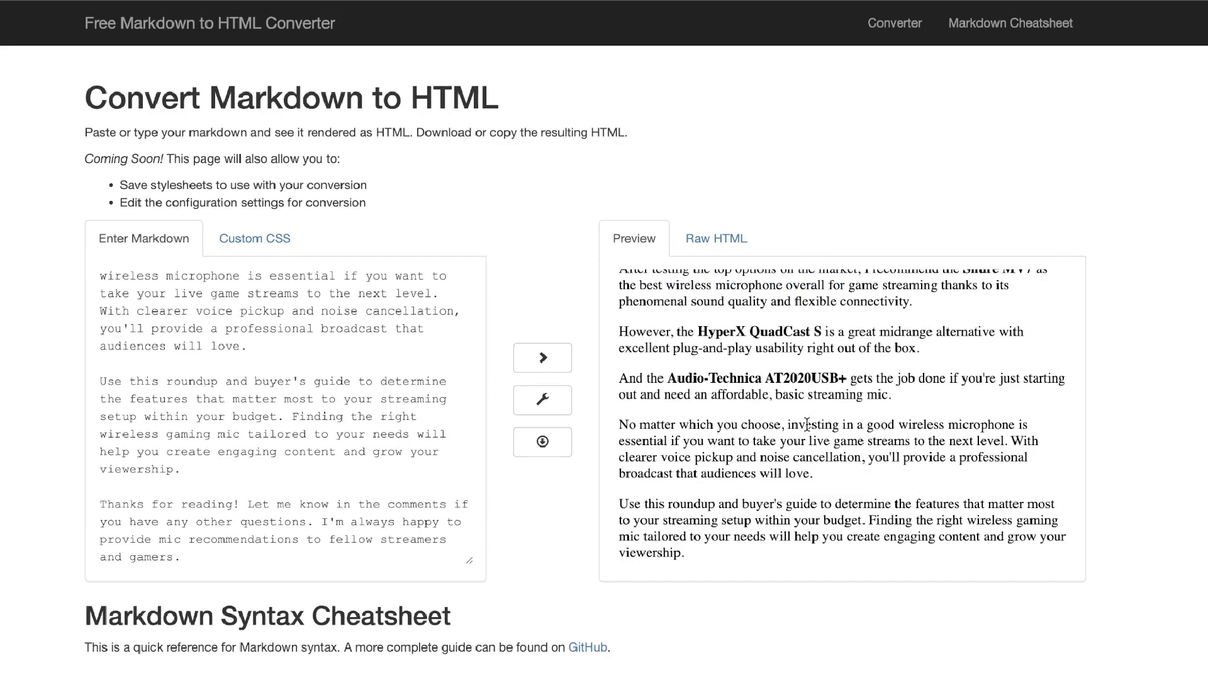
{"action": "scroll", "coordinate": [807, 425], "scroll_direction": "down", "scroll_amount": 2}
{"action": "scroll", "coordinate": [865, 444], "scroll_direction": "up", "scroll_amount": 15}
{"action": "scroll", "coordinate": [864, 445], "scroll_direction": "up", "scroll_amount": 2}
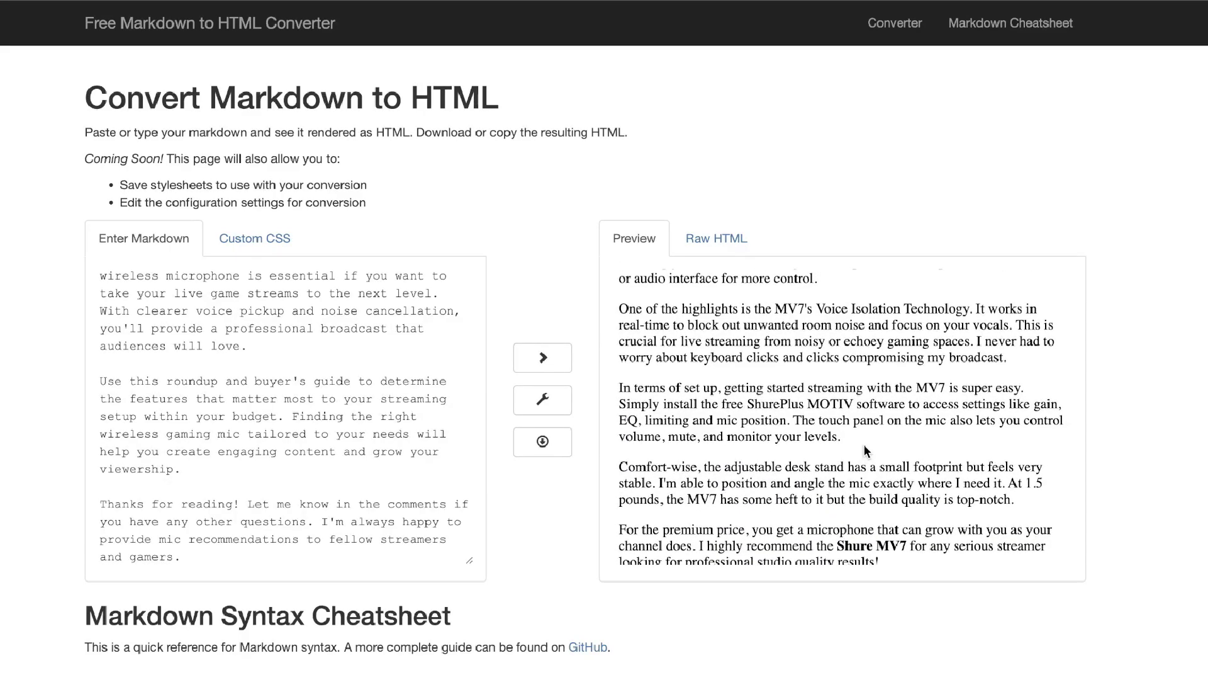
{"action": "scroll", "coordinate": [864, 445], "scroll_direction": "up", "scroll_amount": 15}
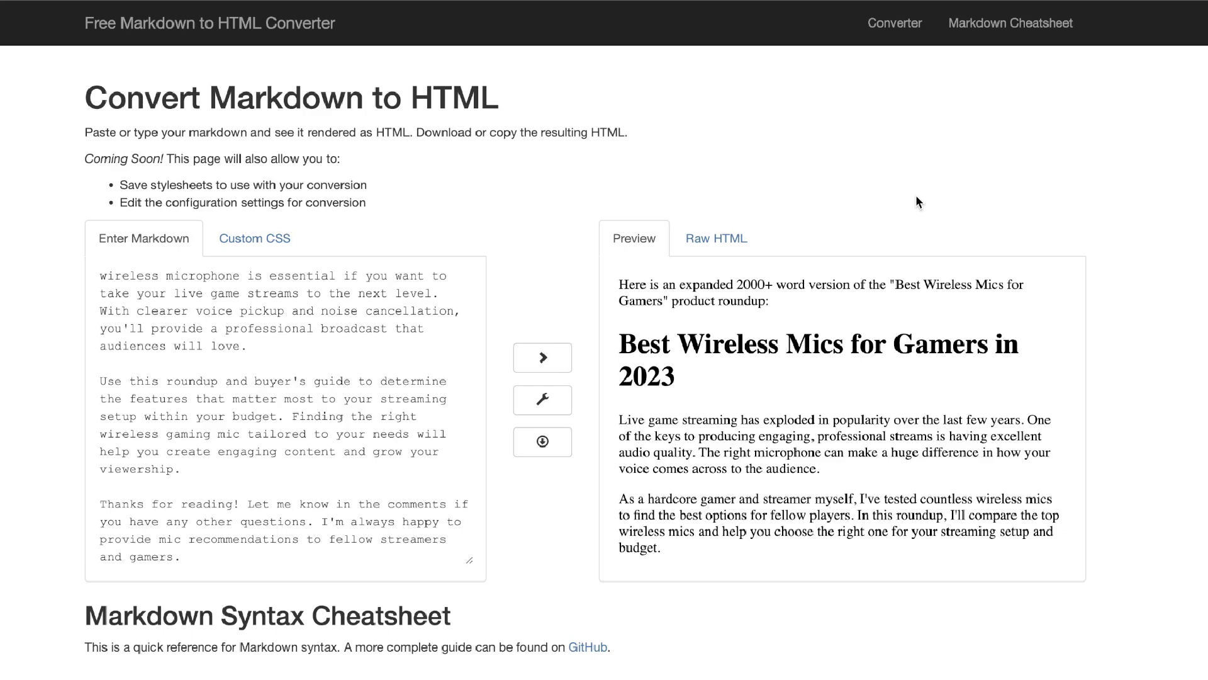
- Review the introduction, the Wireless Gaming Mic Comparison table and the start of the Shure MV7 section in the rendered preview
{"action": "scroll", "coordinate": [850, 300], "scroll_direction": "down", "scroll_amount": 3}
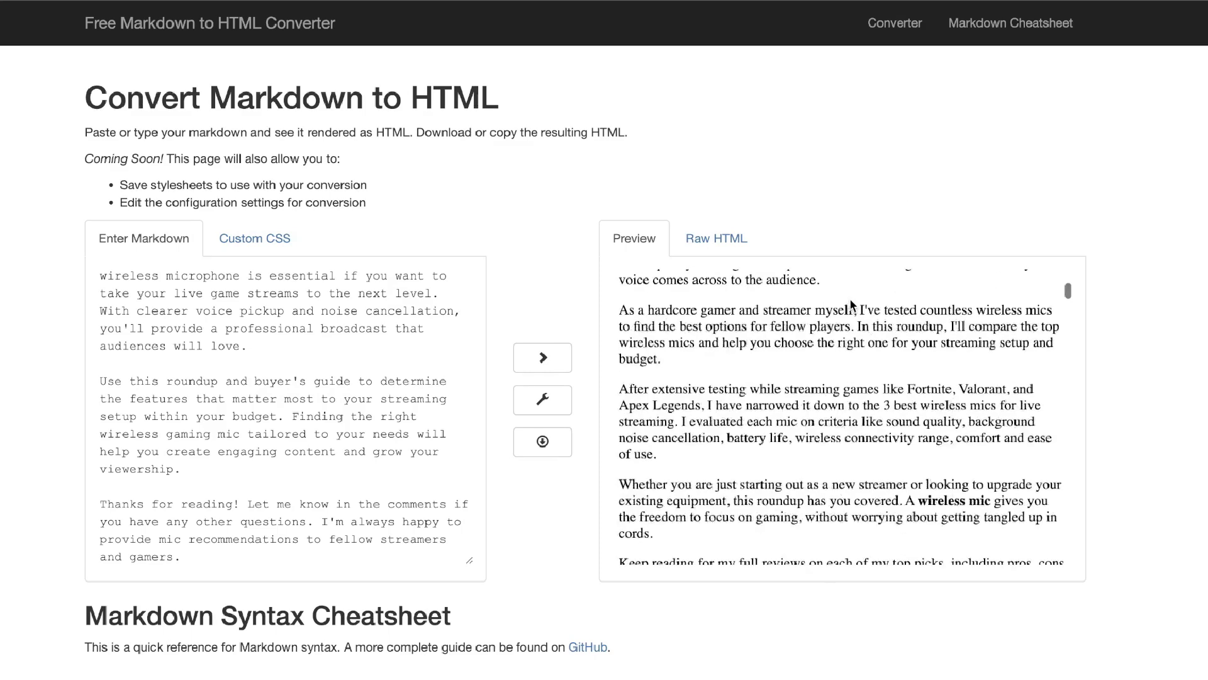
{"action": "scroll", "coordinate": [850, 300], "scroll_direction": "down", "scroll_amount": 2}
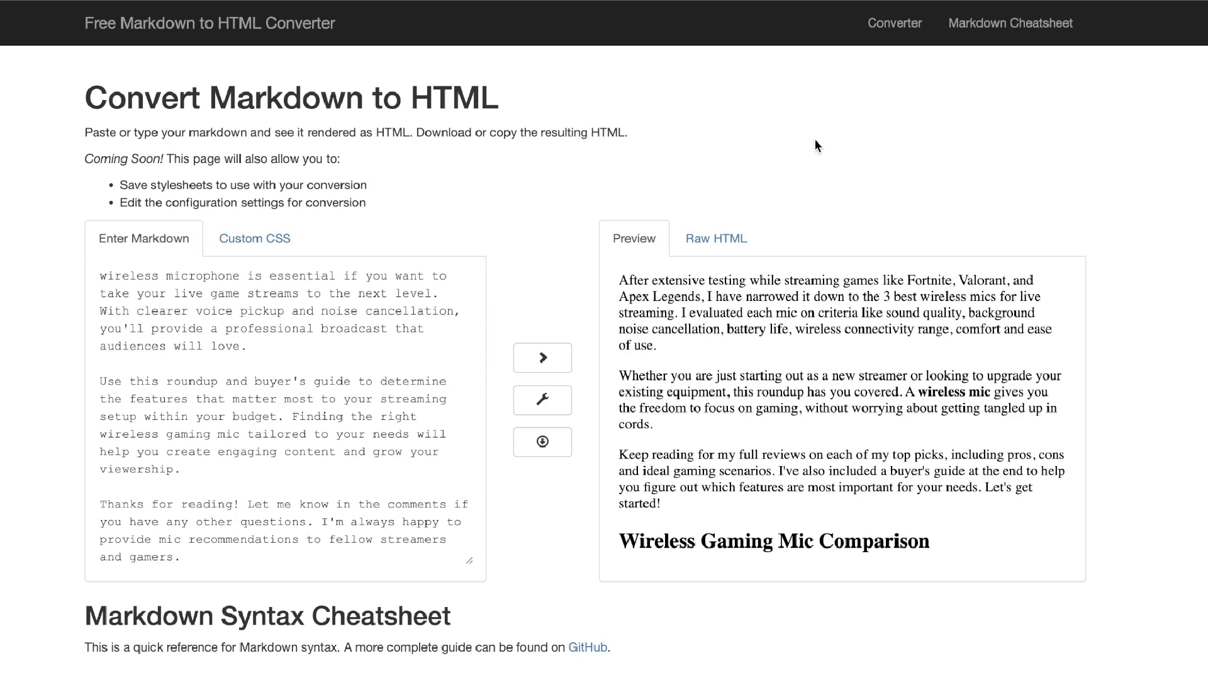
{"action": "scroll", "coordinate": [840, 333], "scroll_direction": "down", "scroll_amount": 1}
{"action": "scroll", "coordinate": [838, 380], "scroll_direction": "down", "scroll_amount": 15}
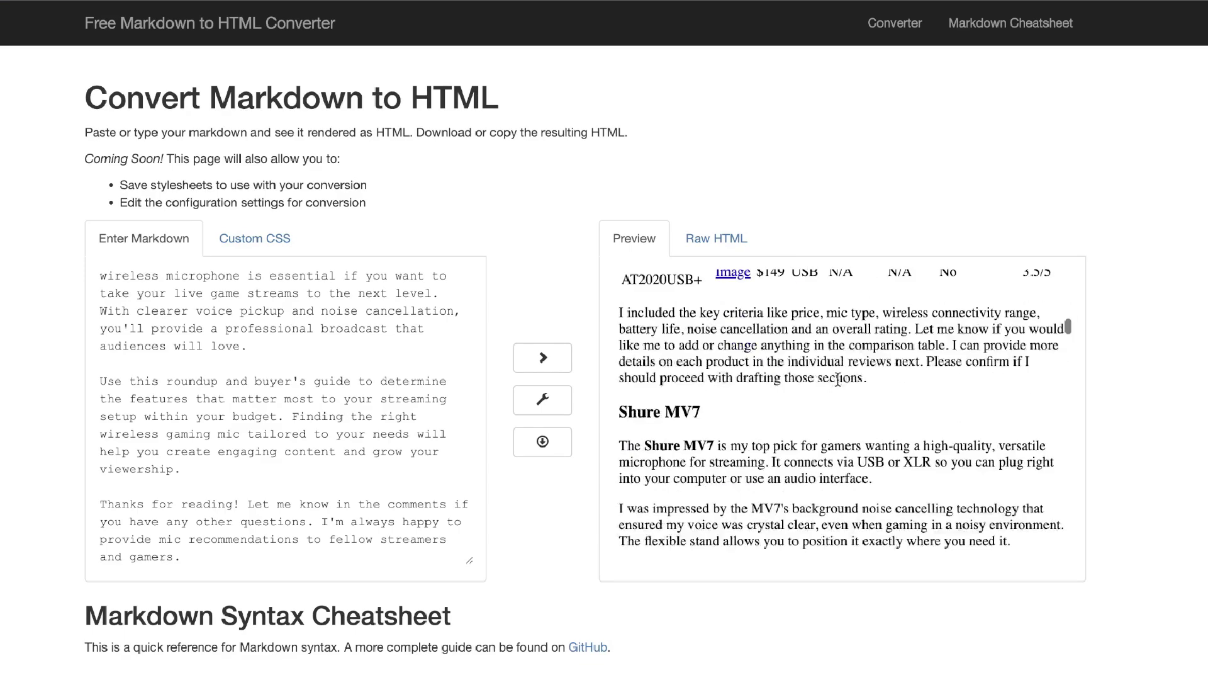
{"action": "scroll", "coordinate": [838, 379], "scroll_direction": "up", "scroll_amount": 9}
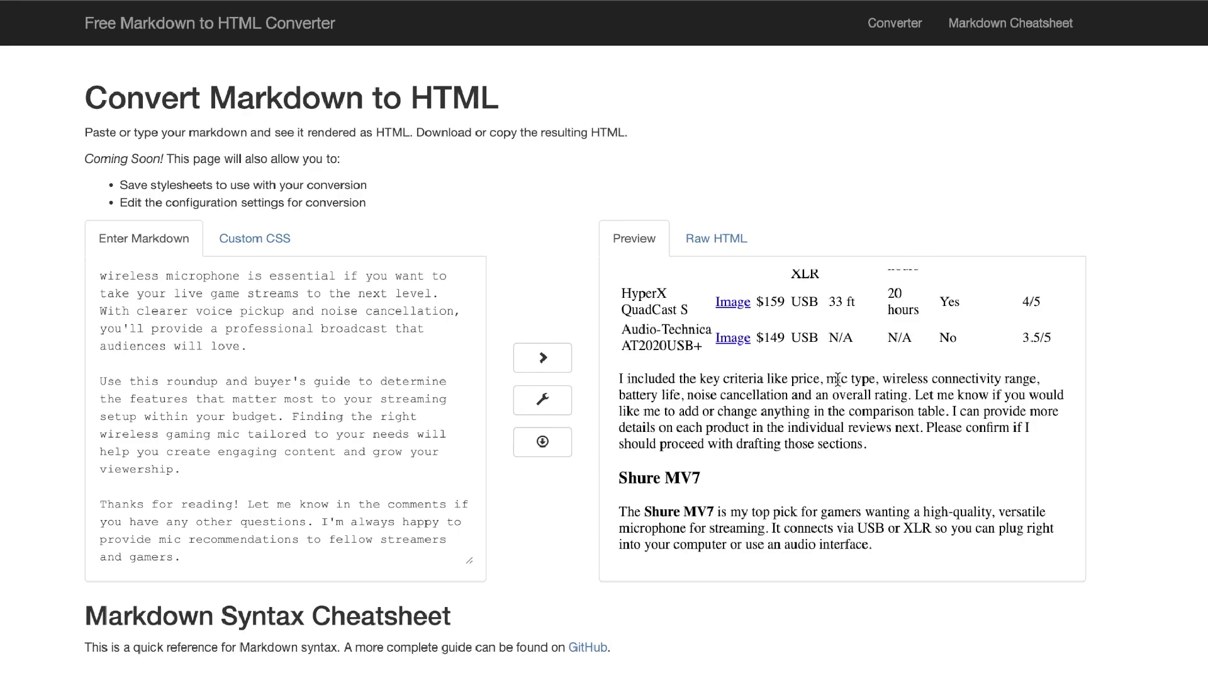
{"action": "scroll", "coordinate": [837, 381], "scroll_direction": "down", "scroll_amount": 8}
{"action": "scroll", "coordinate": [838, 381], "scroll_direction": "down", "scroll_amount": 5}
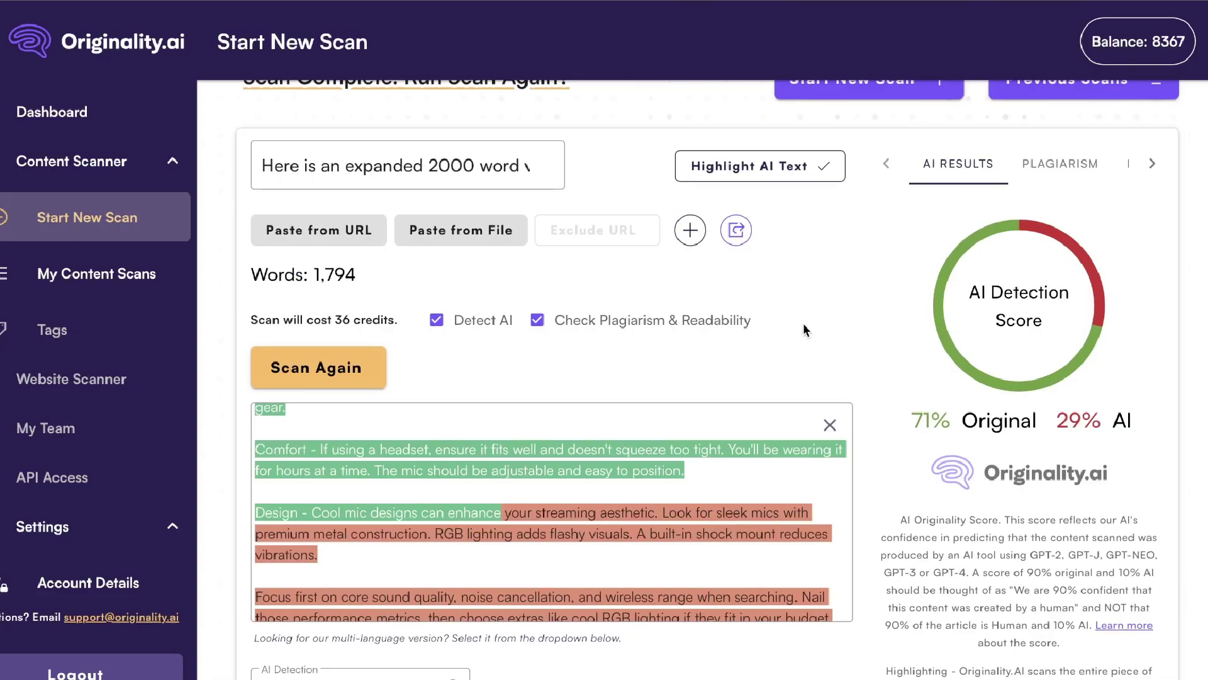
- In the Originality.ai scan of the article, highlight the Original score and examine the colour-marked text for AI-flagged passages
{"action": "scroll", "coordinate": [803, 323], "scroll_direction": "down", "scroll_amount": 1}
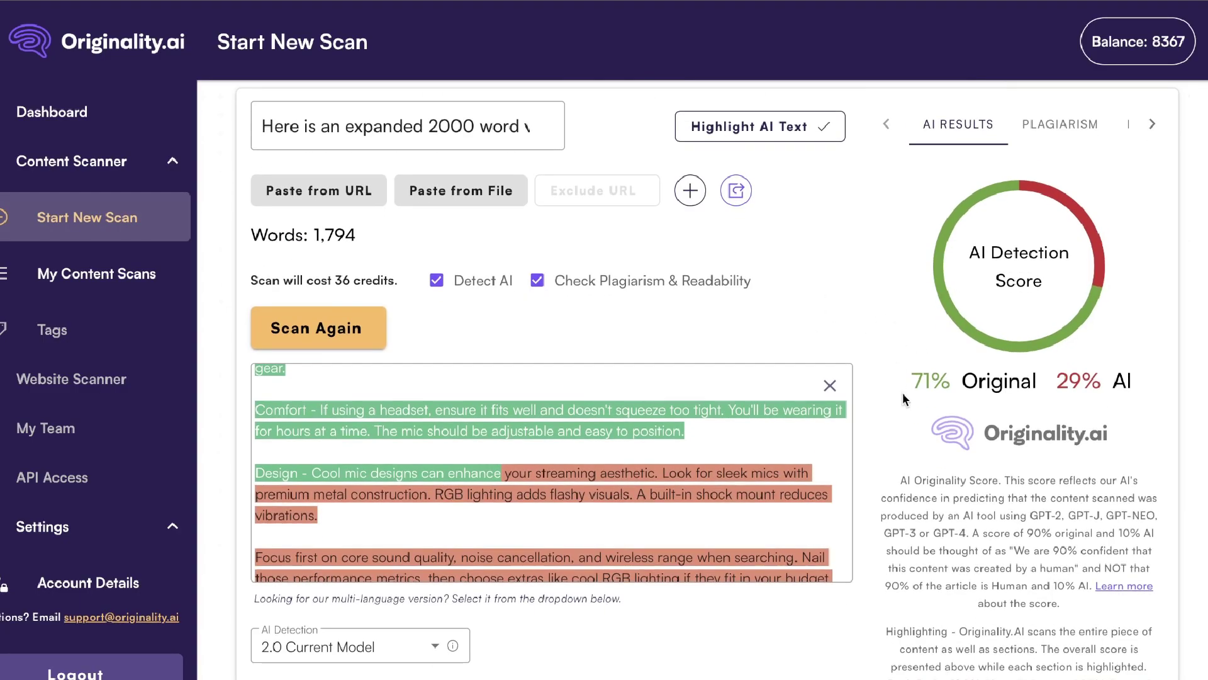
{"action": "left_click_drag", "start_coordinate": [903, 392], "coordinate": [1127, 385]}
{"action": "scroll", "coordinate": [730, 445], "scroll_direction": "up", "scroll_amount": 10}
{"action": "left_click_drag", "start_coordinate": [913, 382], "coordinate": [994, 385]}
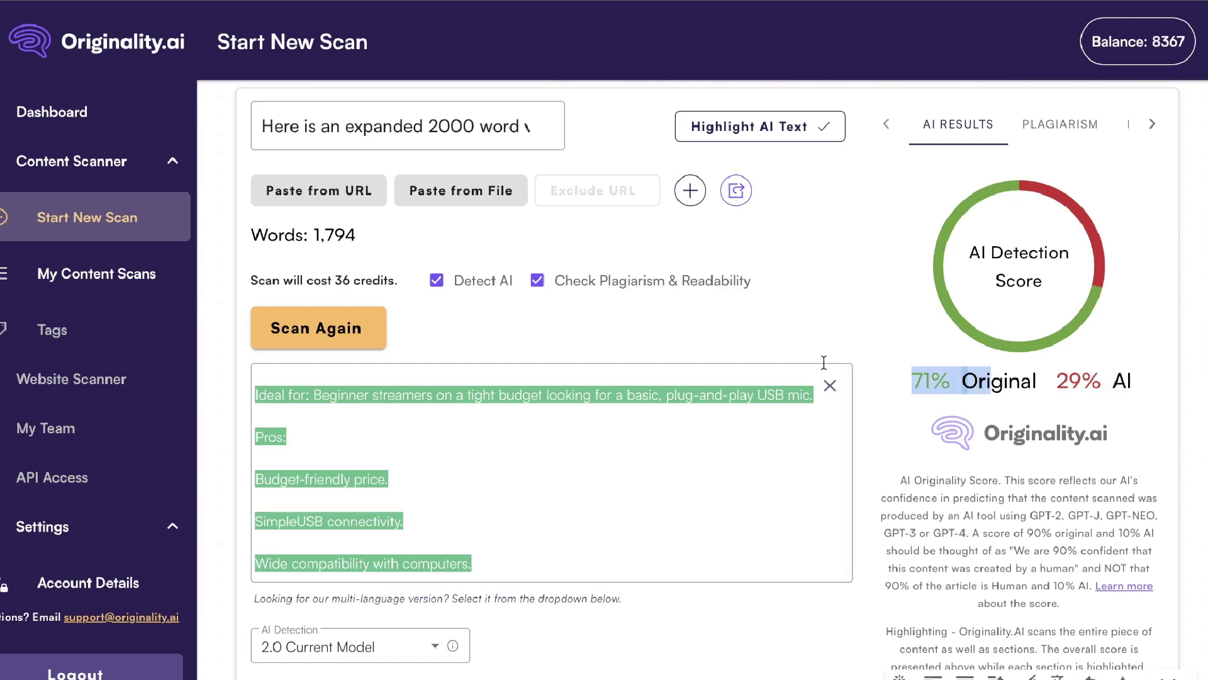
{"action": "scroll", "coordinate": [680, 463], "scroll_direction": "down", "scroll_amount": 5}
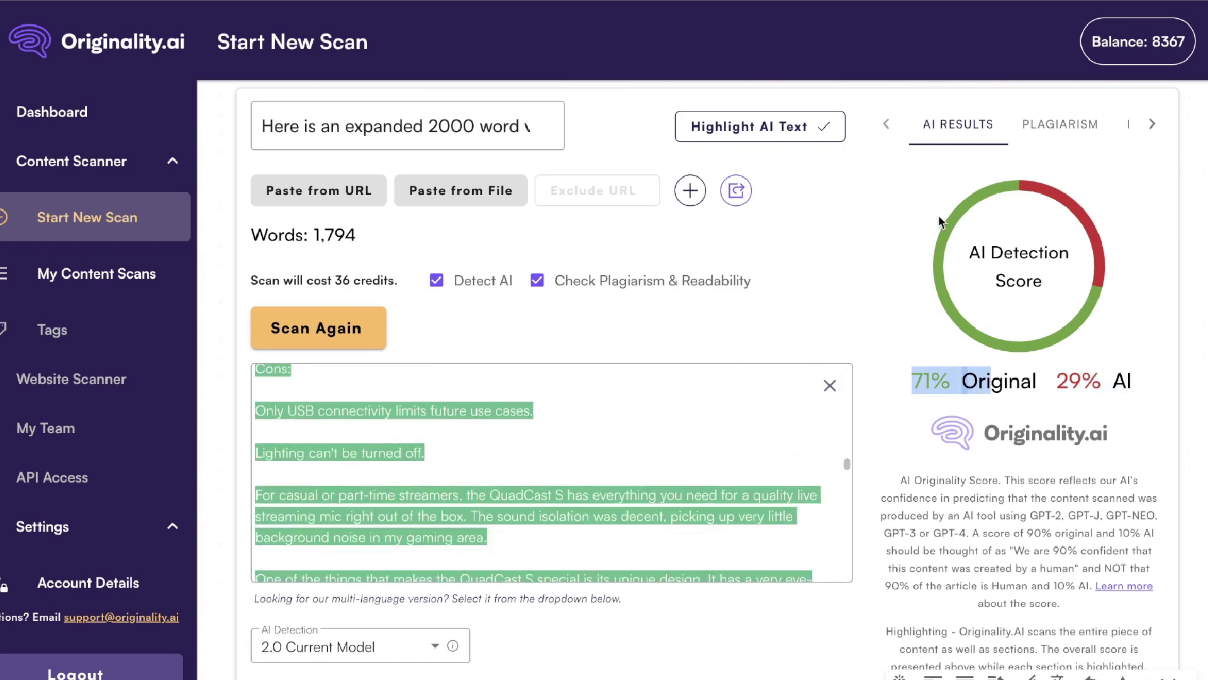
- Check the article's plagiarism and readability results, and return to the AI detection results
{"action": "left_click", "coordinate": [1048, 132]}
{"action": "left_click", "coordinate": [1149, 126]}
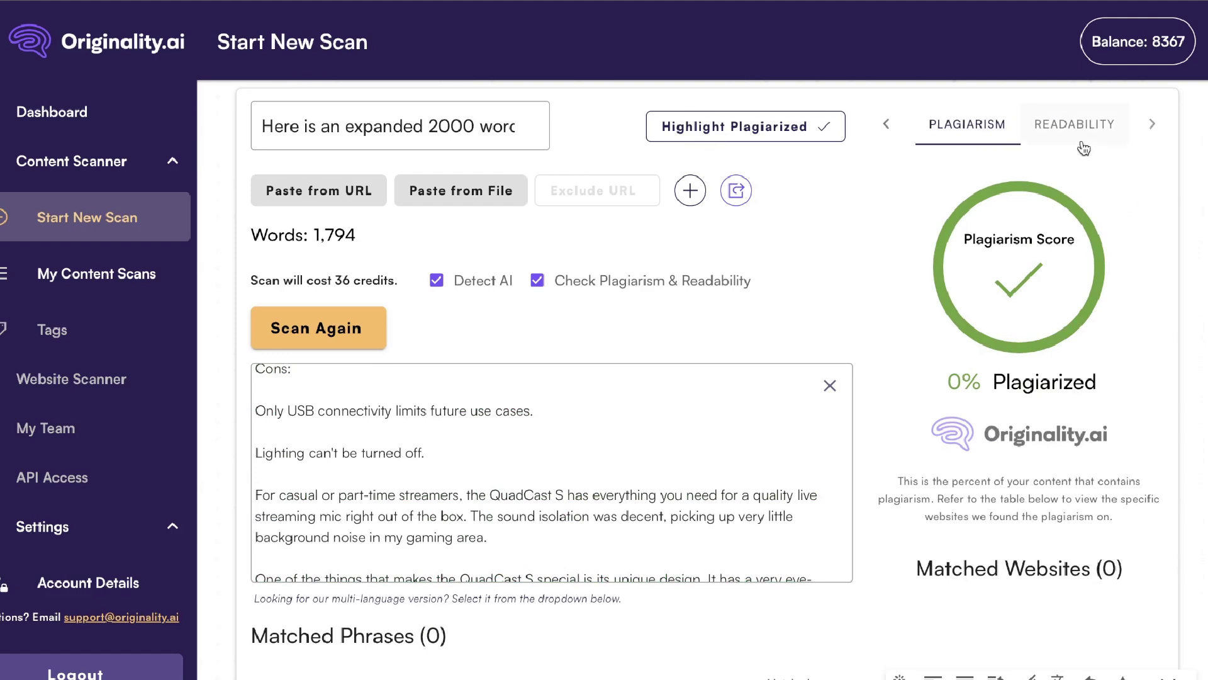
{"action": "left_click", "coordinate": [1075, 126]}
{"action": "left_click", "coordinate": [973, 128]}
{"action": "left_click", "coordinate": [888, 125]}
{"action": "left_click", "coordinate": [958, 125]}
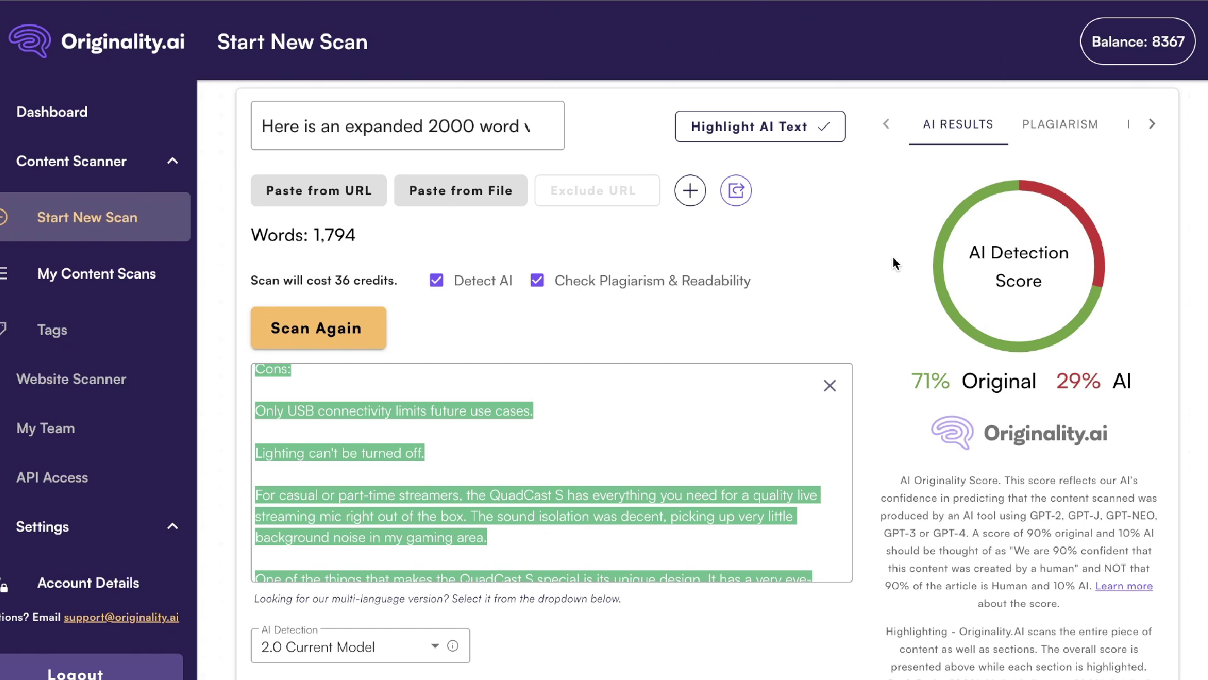
{"action": "left_click", "coordinate": [958, 124]}
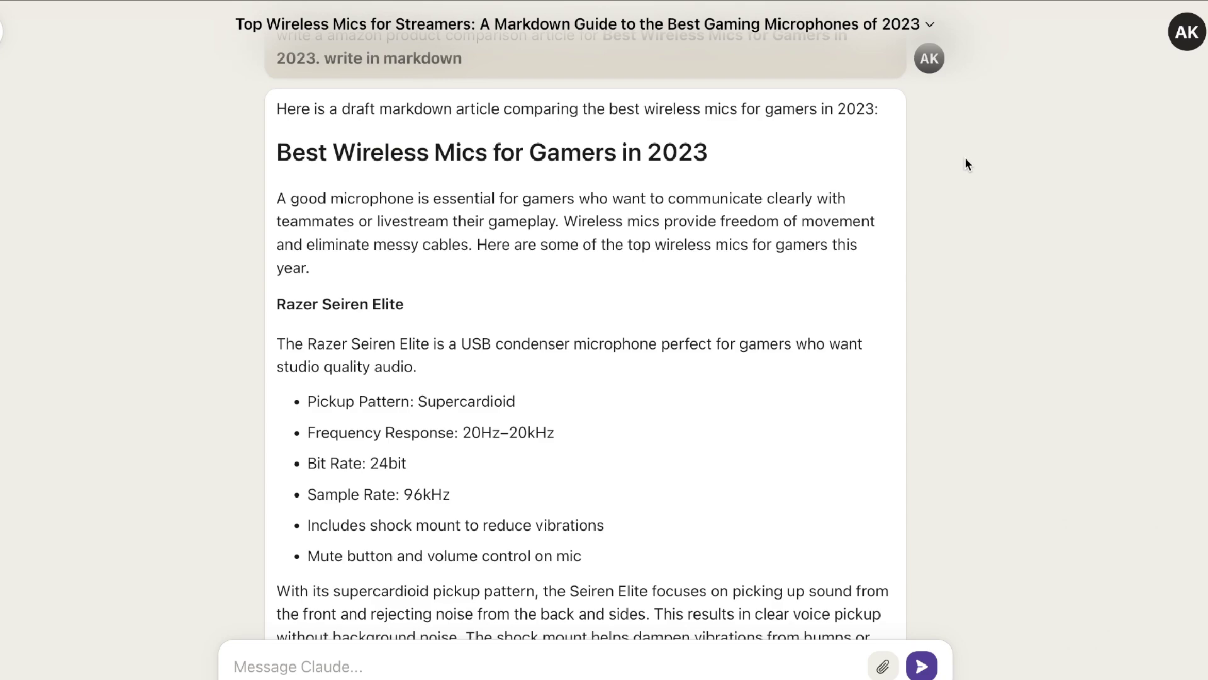
- In Claude, skim the product sections of the one-line-prompt article and return to the prompt that generated it
{"action": "scroll", "coordinate": [966, 160], "scroll_direction": "down", "scroll_amount": 15}
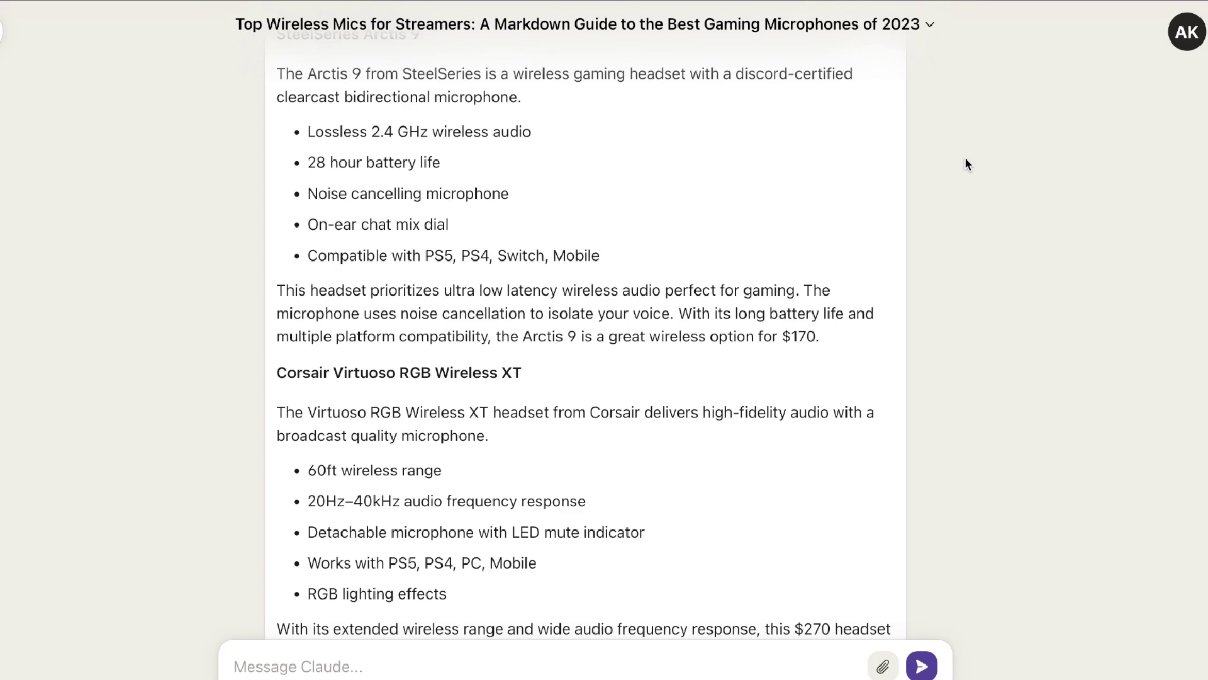
{"action": "scroll", "coordinate": [967, 163], "scroll_direction": "up", "scroll_amount": 15}
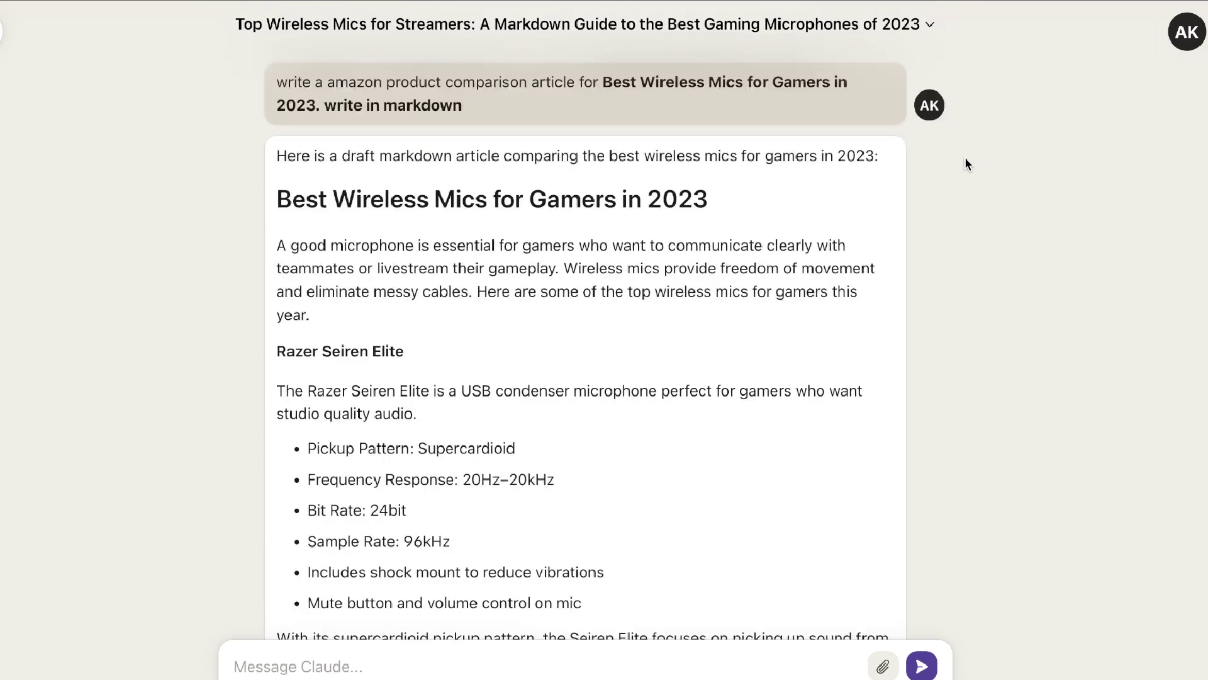